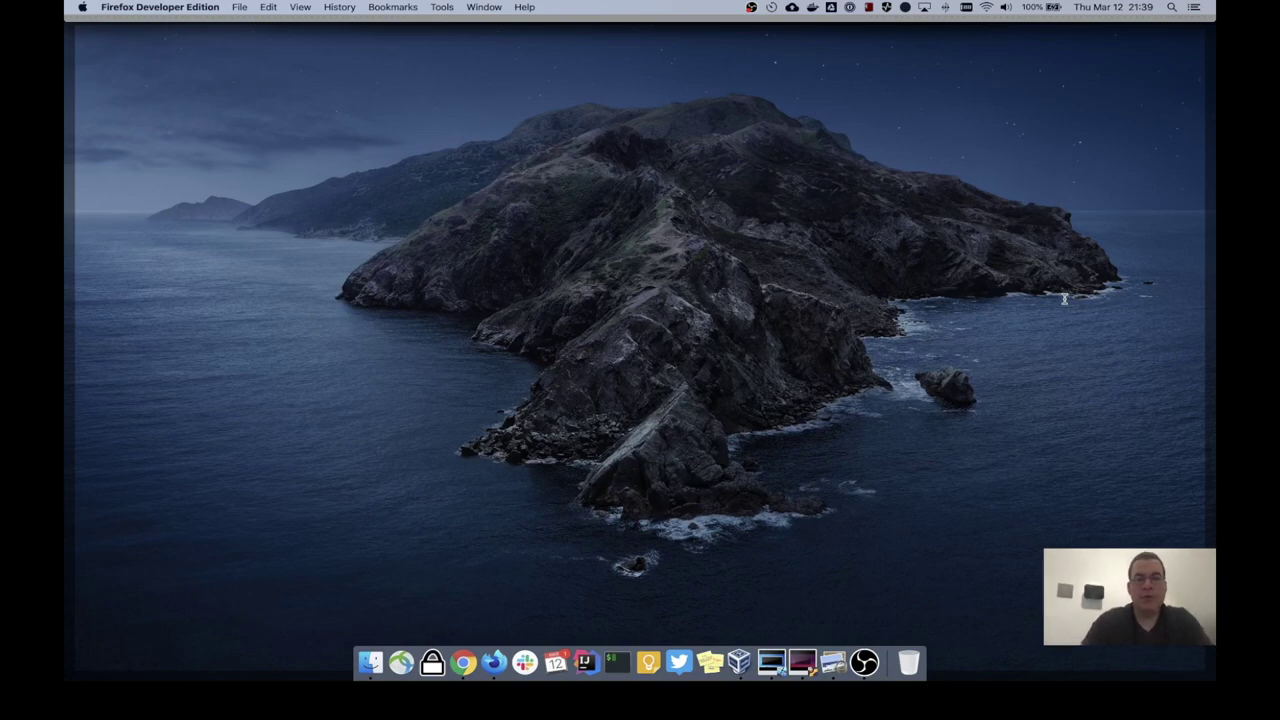
Step: Restore the Firefox window with GitHub's Free, Pro, Team and Enterprise pricing page
key(F11)
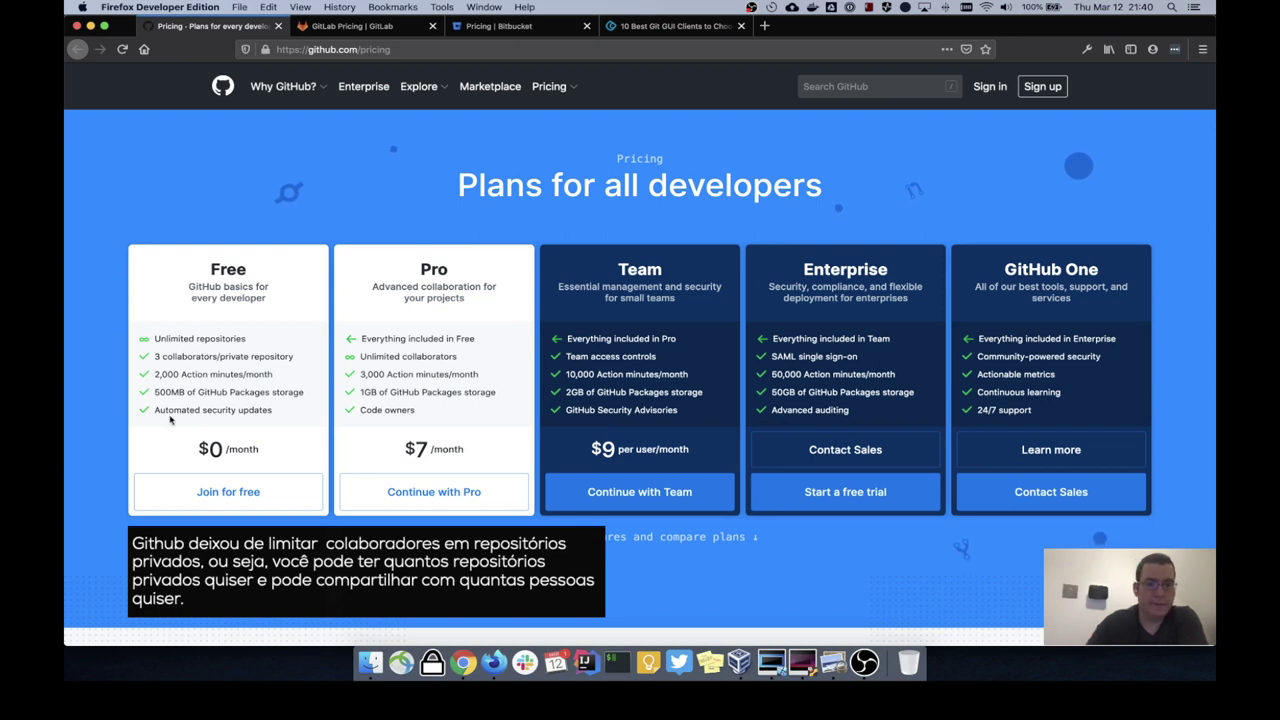
Step: Switch to GitLab's pricing page with its Free, Bronze, Silver and Gold plans
click(362, 27)
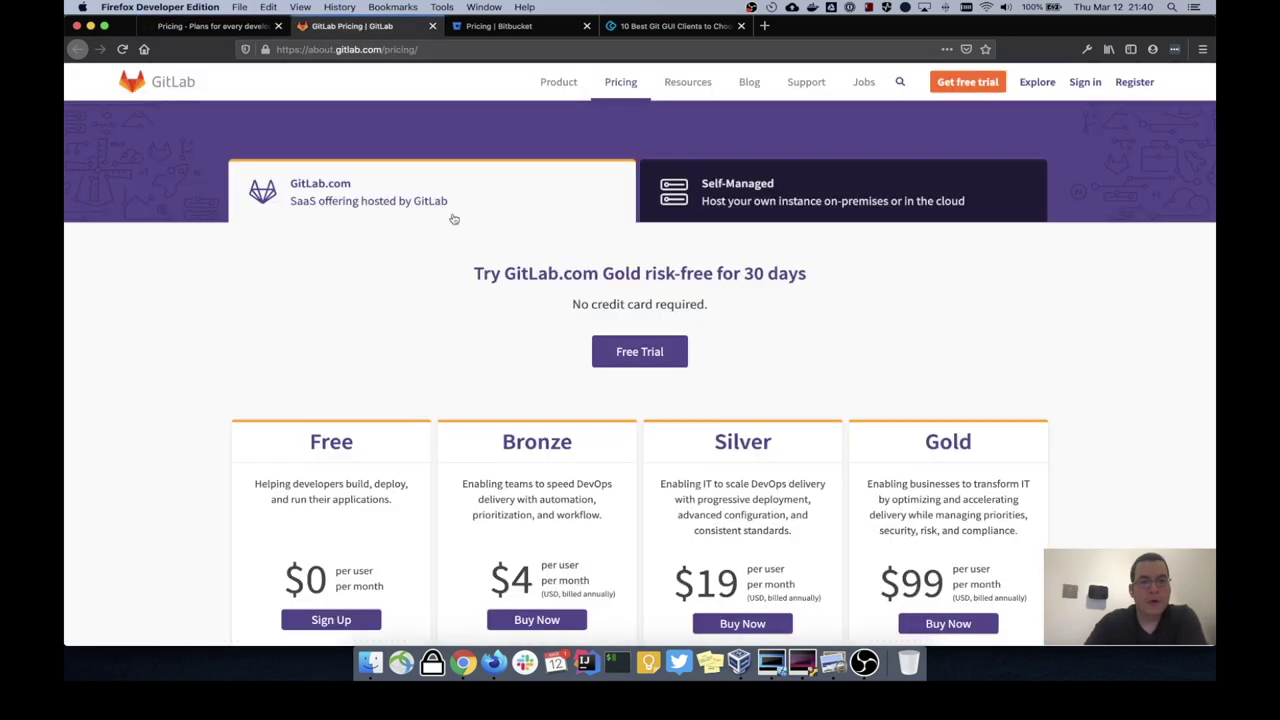
Step: Highlight the Free plan's 'Unlimited private projects' line on GitLab's pricing page
scroll(509, 363, down, 5)
scroll(509, 363, down, 3)
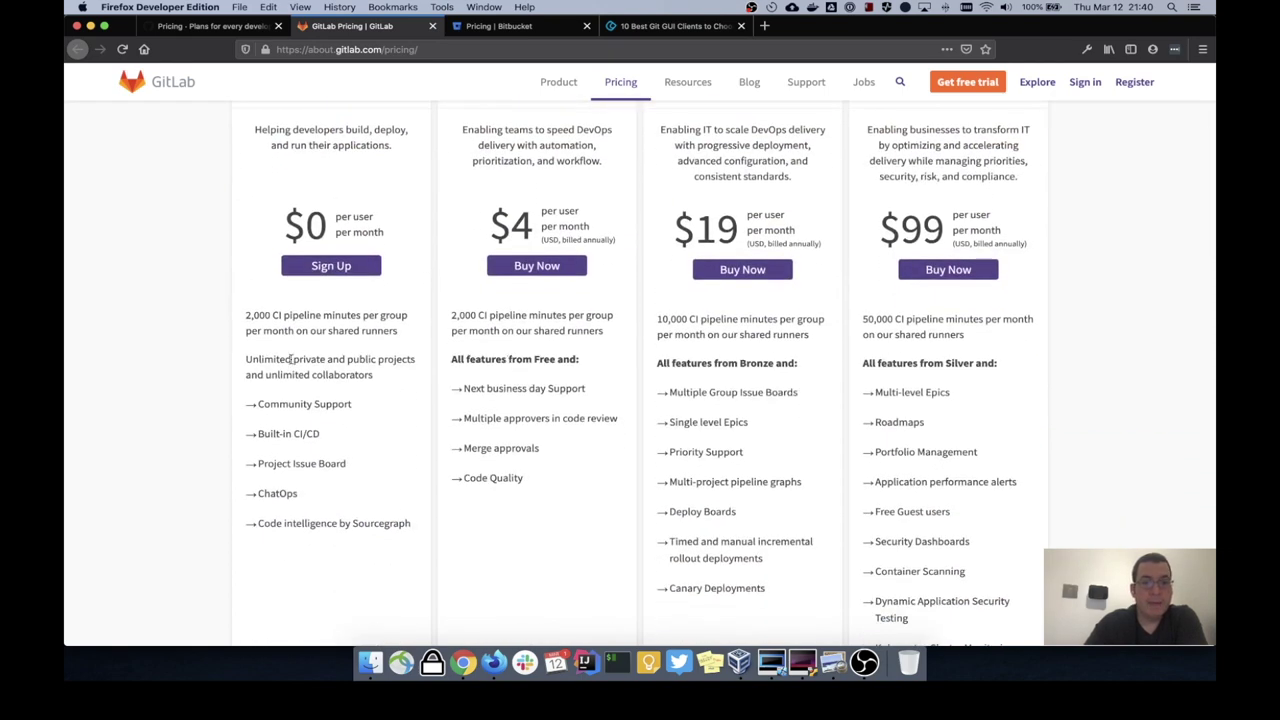
double_click(290, 360)
click(290, 360)
double_click(290, 360)
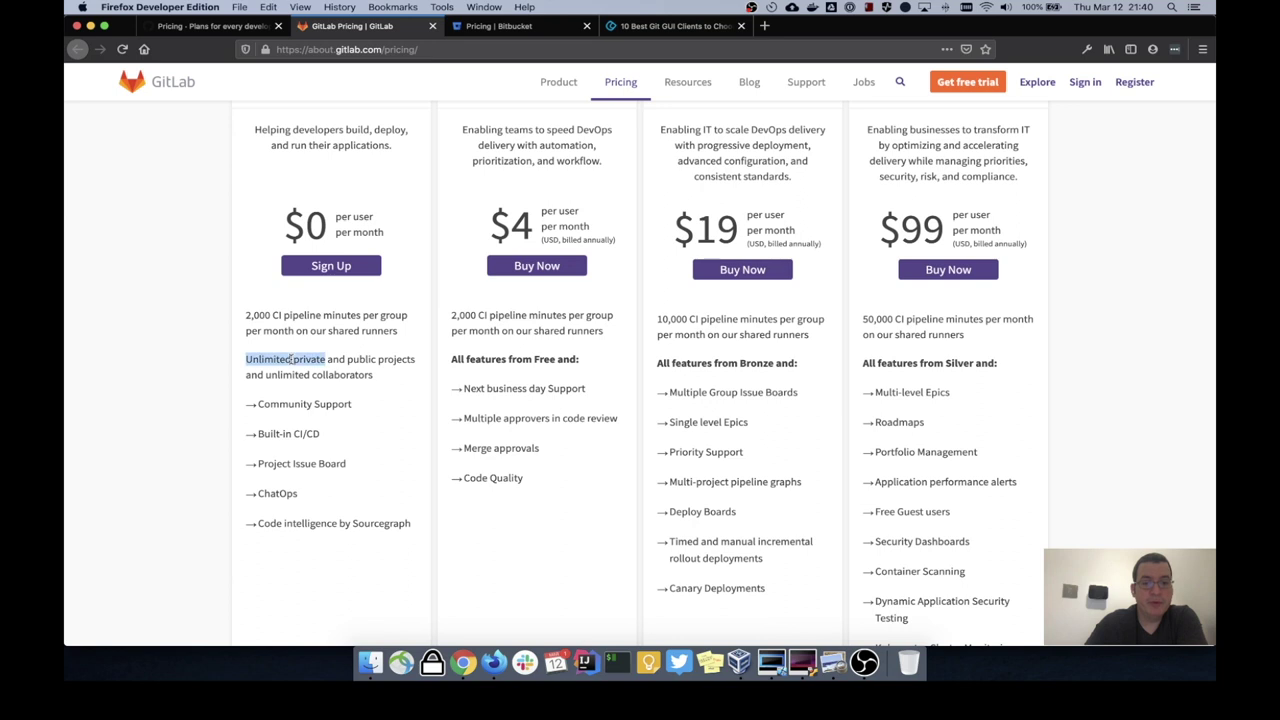
triple_click(290, 360)
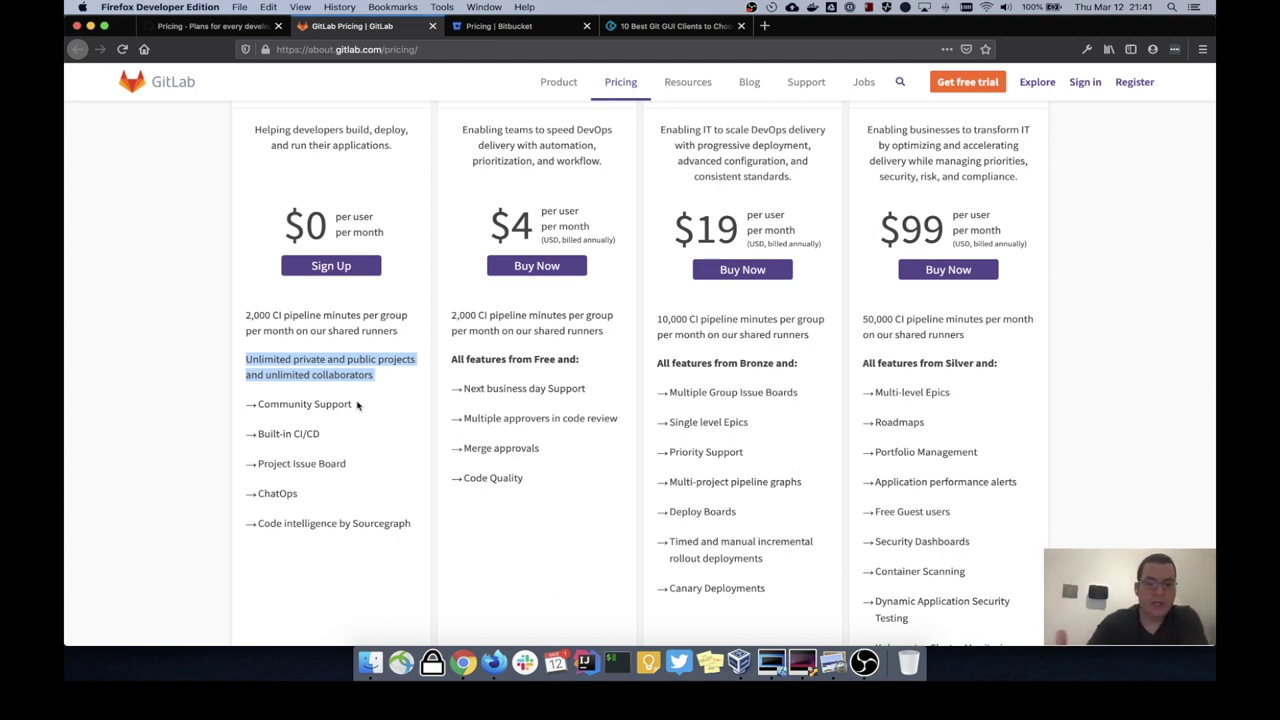
Step: Glance at the Built-in CI/CD page, close it, and move to Bitbucket's pricing tab
super+click(305, 440)
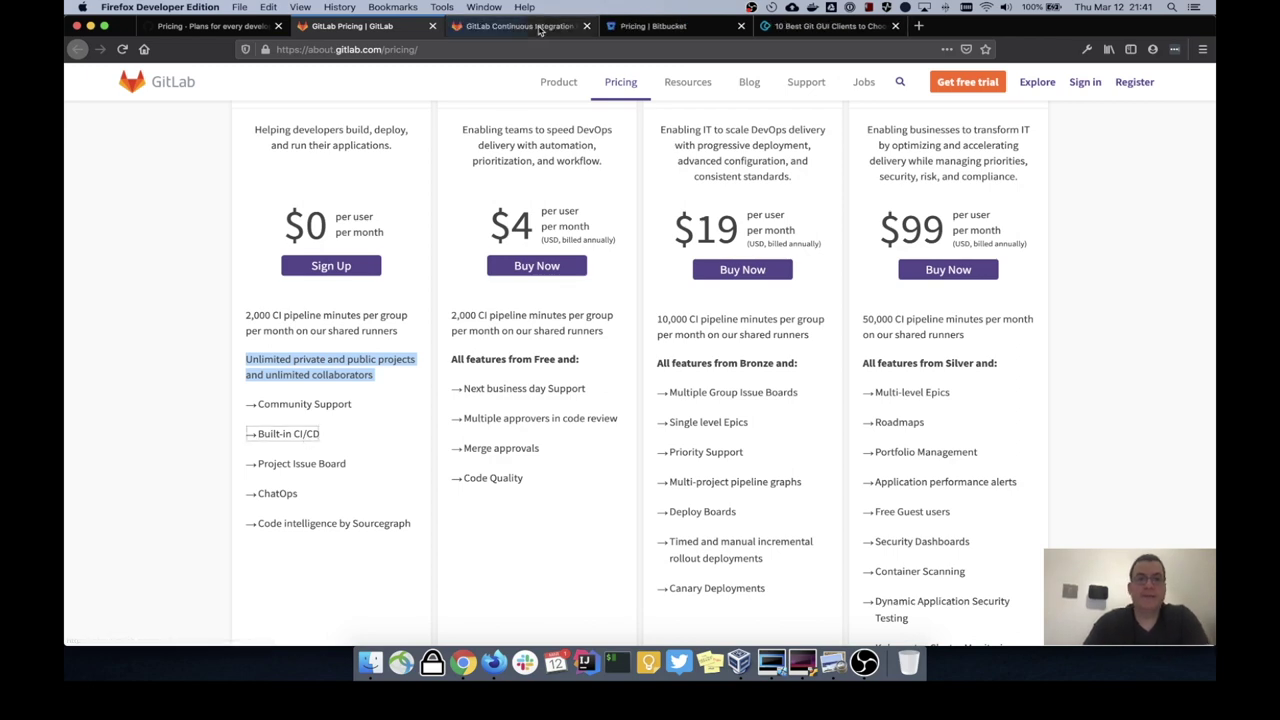
click(515, 25)
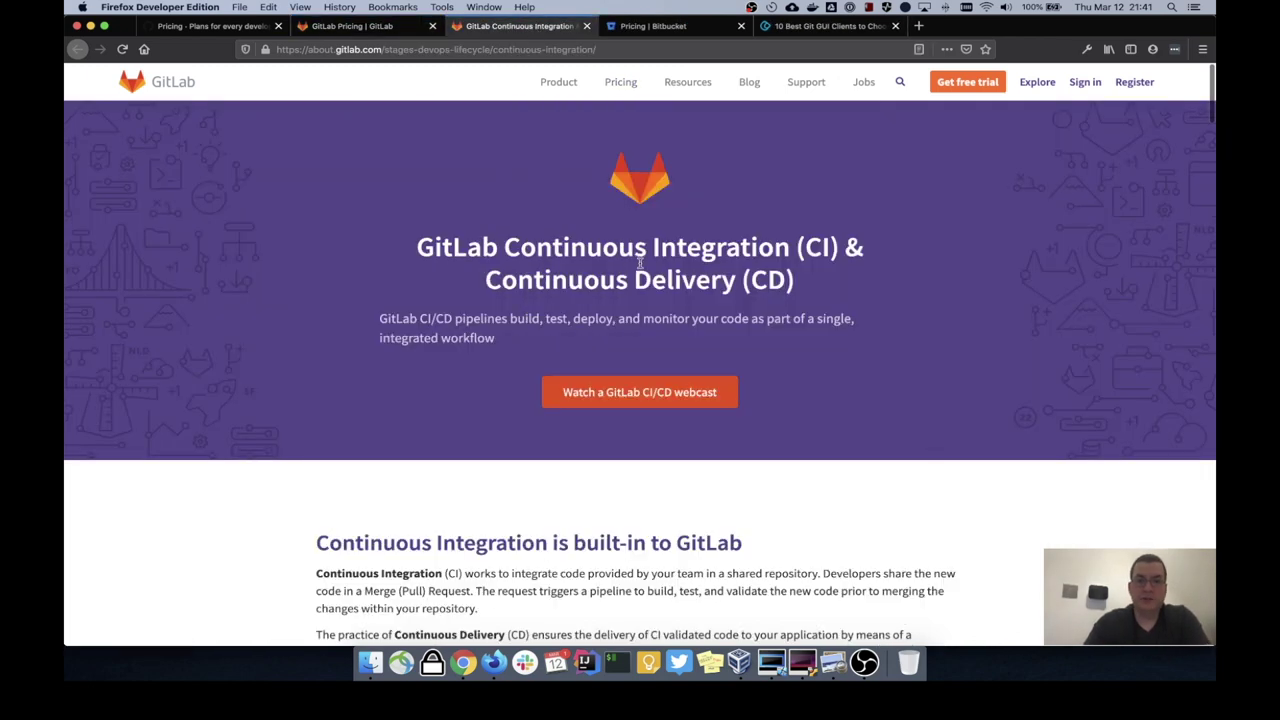
key(super+w)
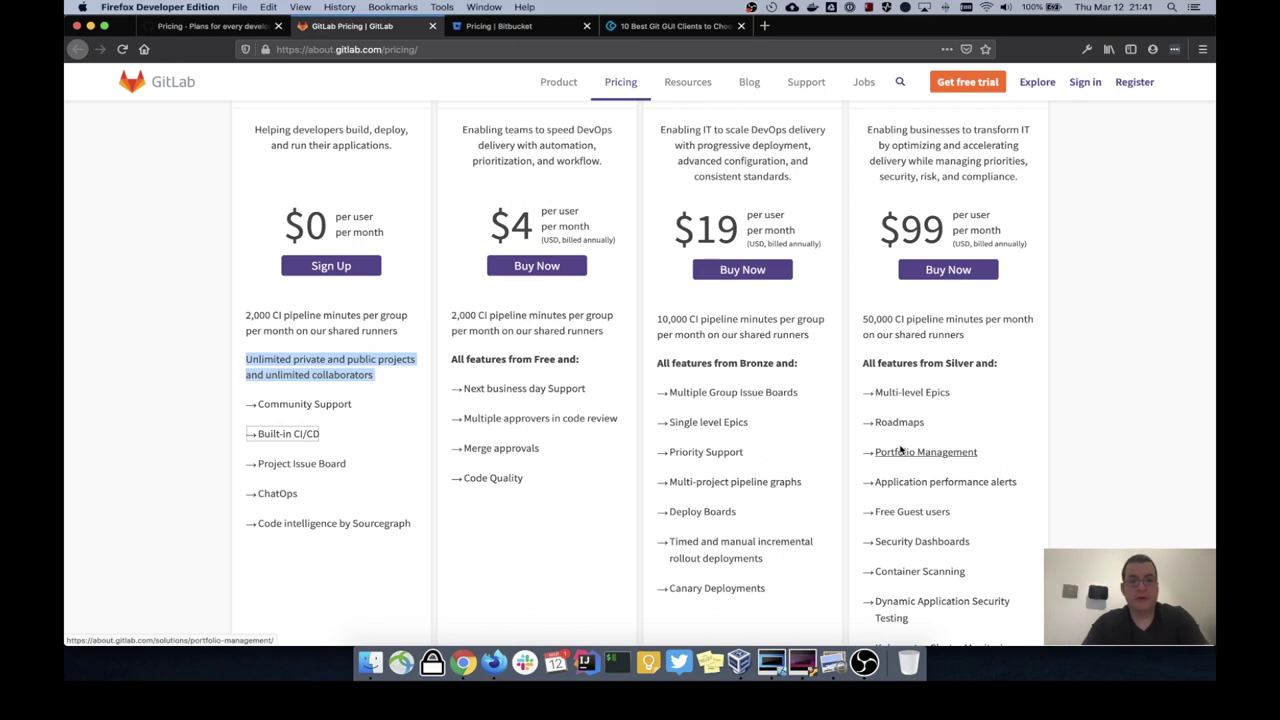
key(ctrl+Tab)
scroll(515, 217, up, 2)
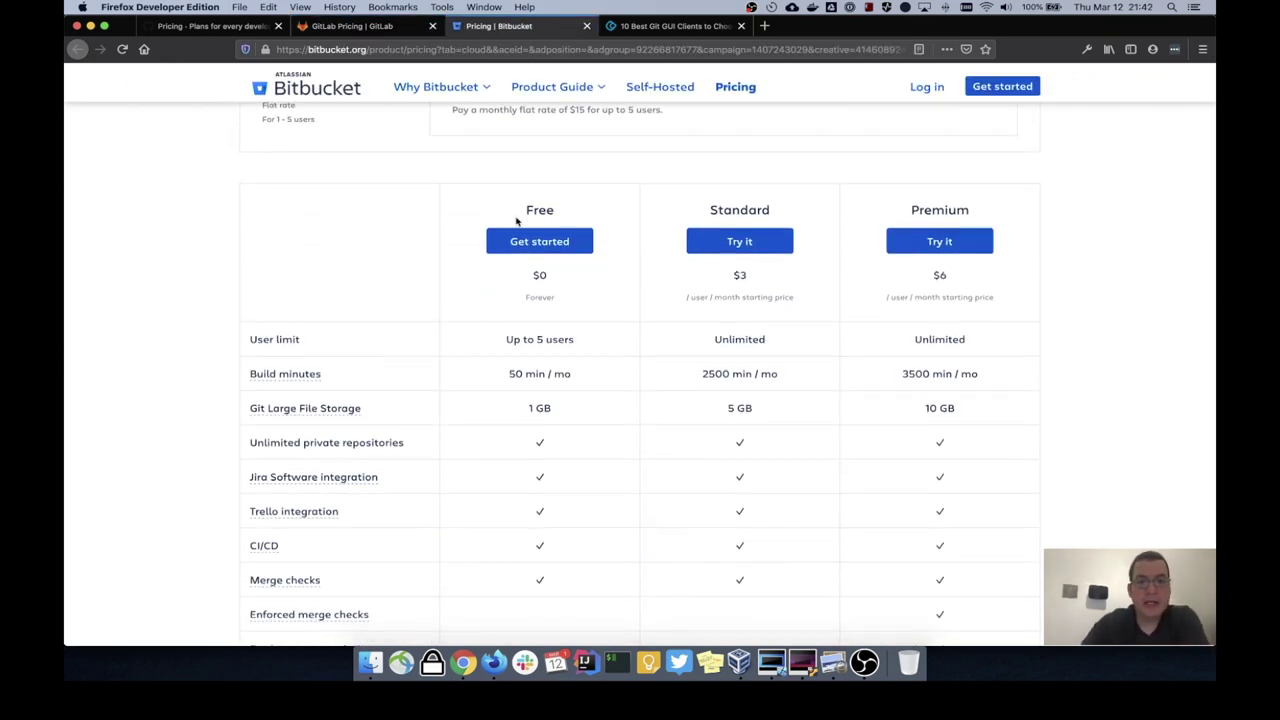
scroll(518, 225, down, 1)
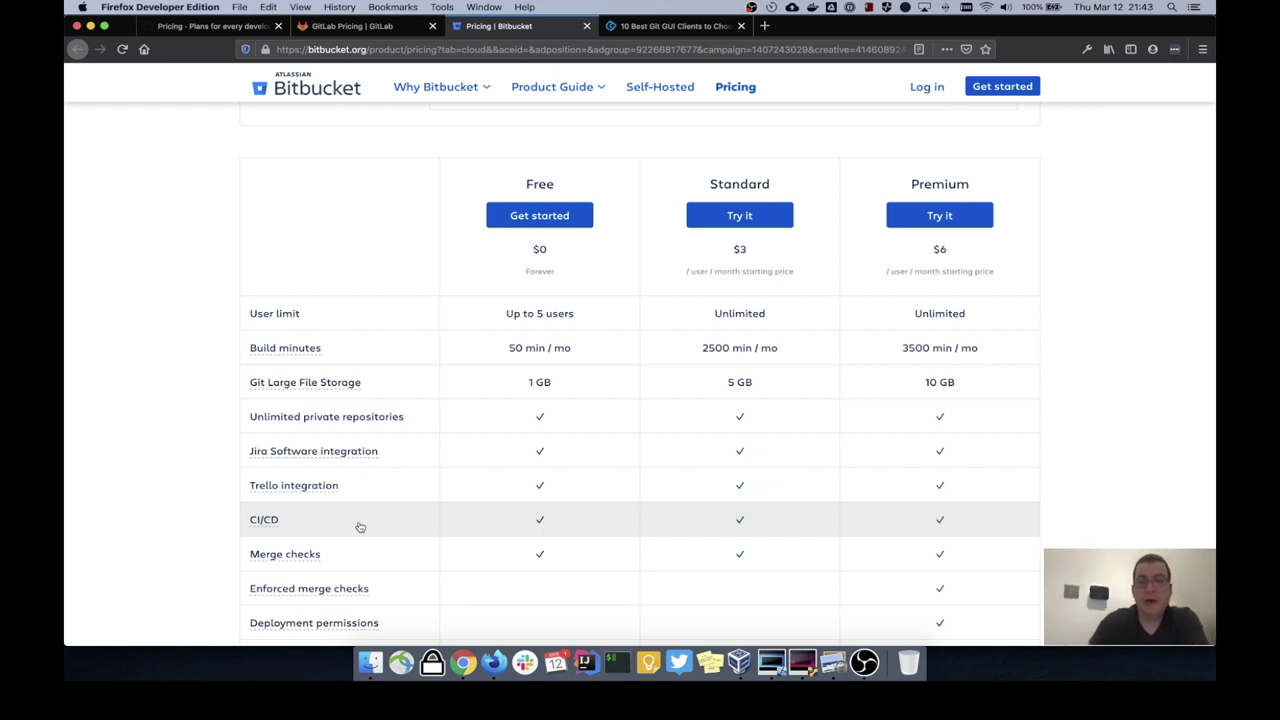
Step: Return to GitHub's pricing page showing Free $0, Pro $7 and Team $9 plans
click(207, 26)
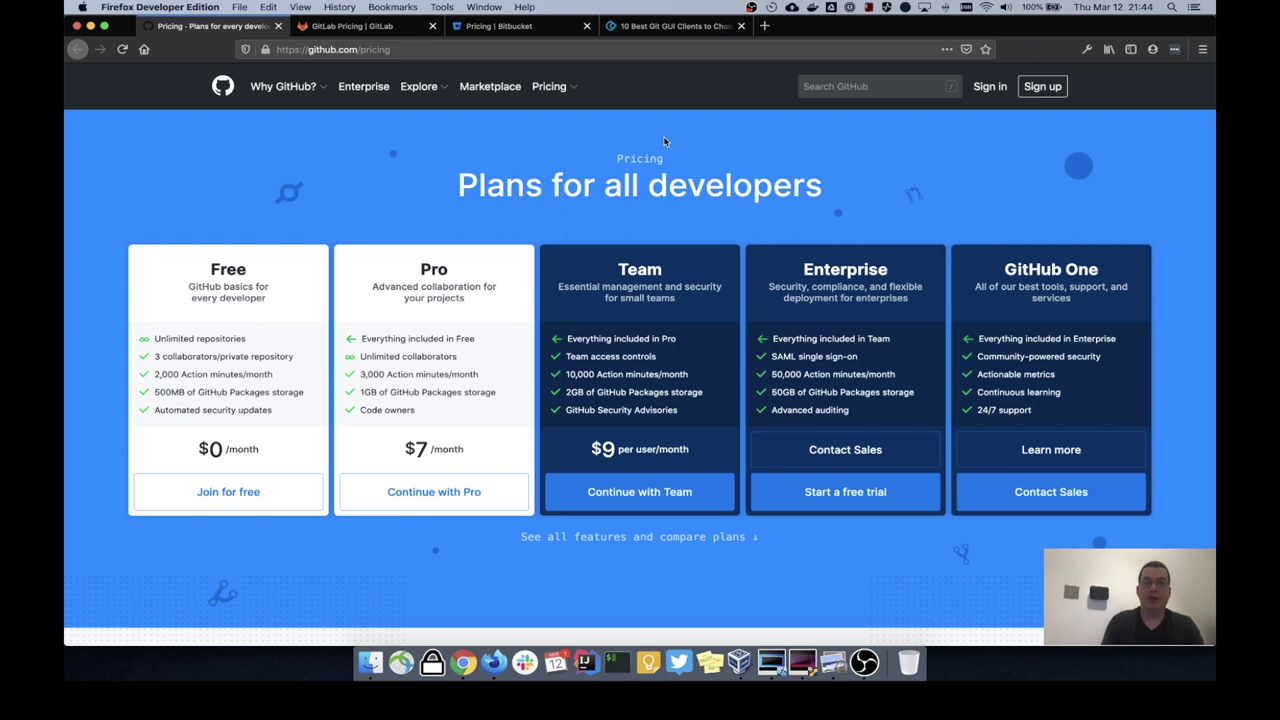
Step: Open the '10 Best Git GUI Clients' article and scroll to its table of contents
click(667, 26)
scroll(763, 477, down, 10)
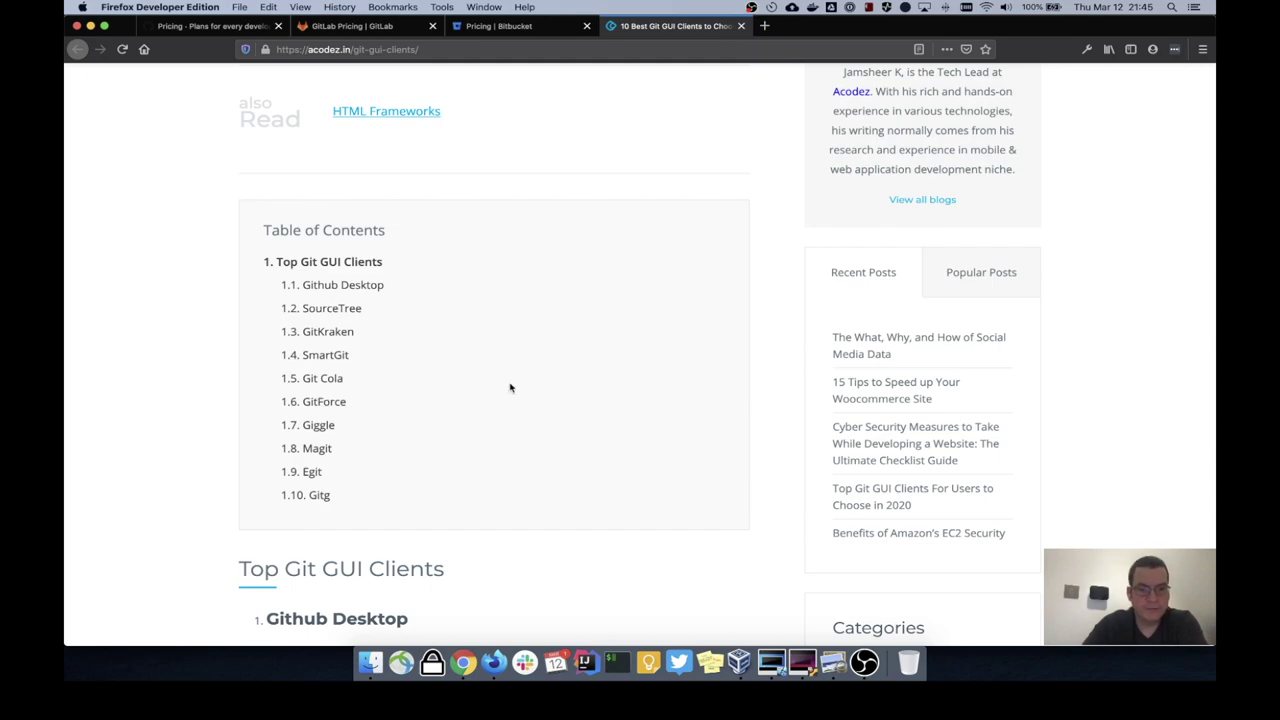
Step: Scroll up and down through the current page to review its contents
scroll(510, 388, down, 5)
scroll(510, 388, down, 9)
scroll(510, 388, up, 12)
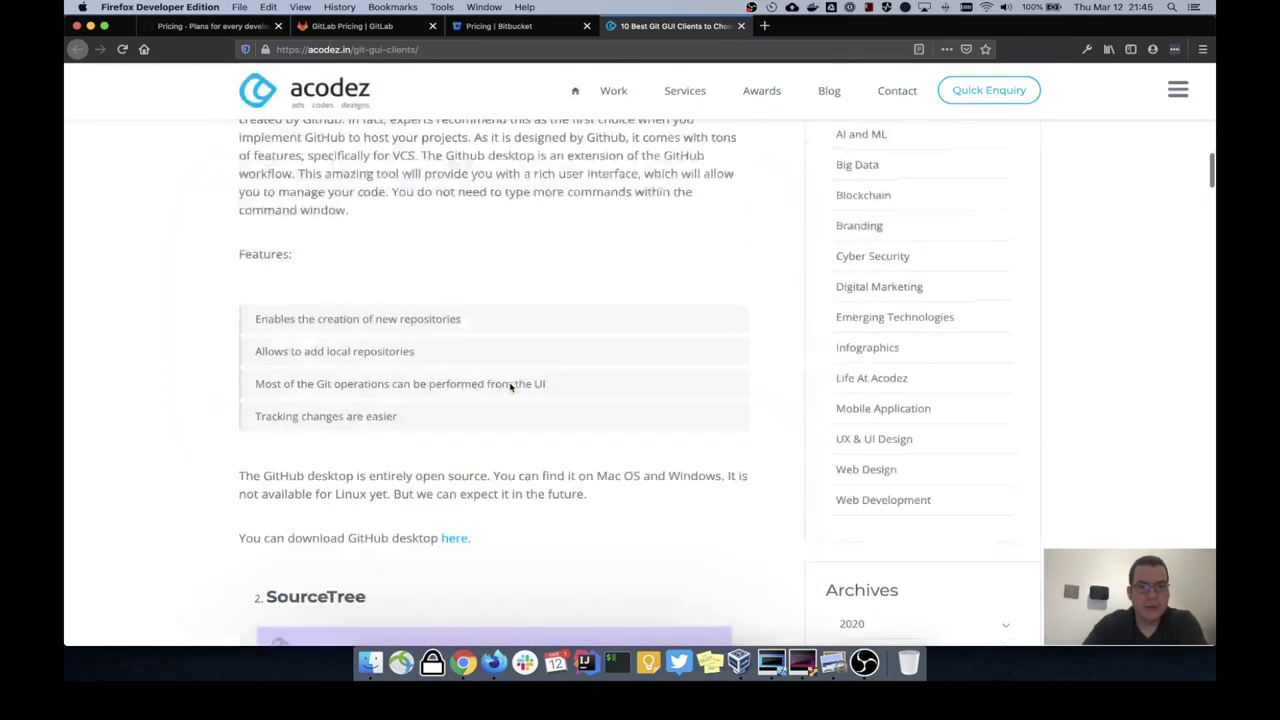
scroll(510, 388, up, 5)
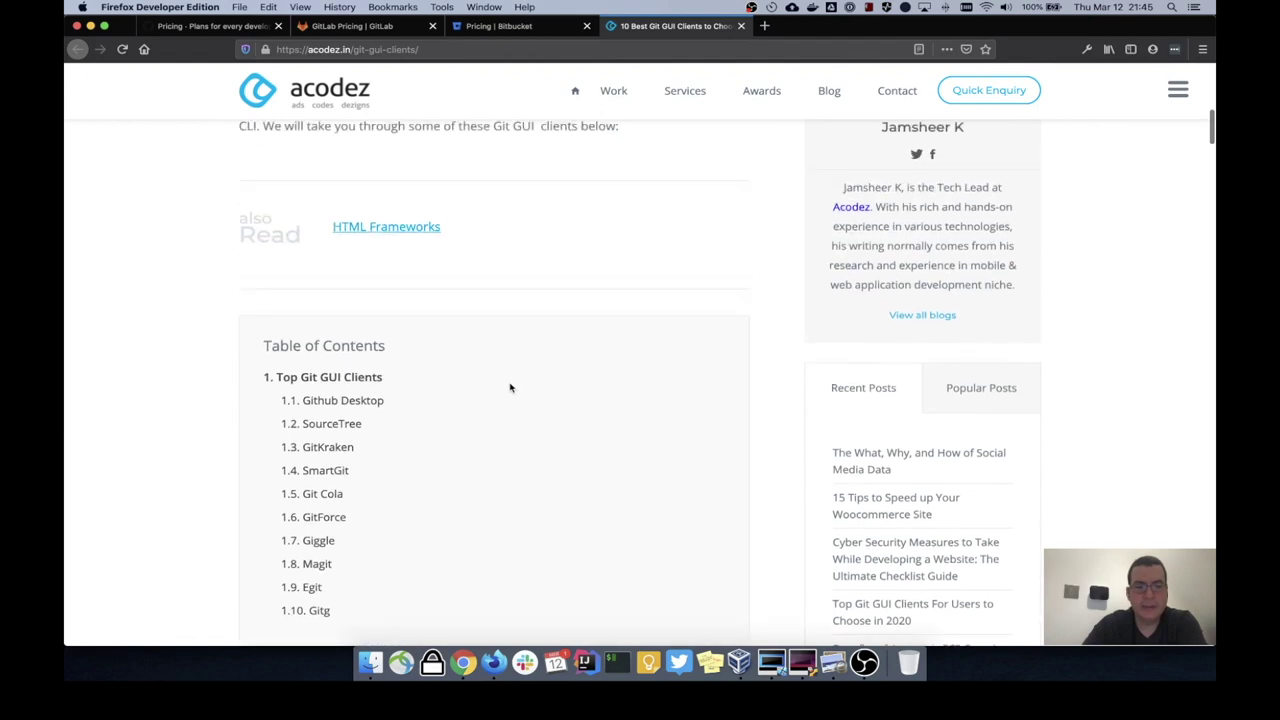
scroll(510, 388, down, 3)
scroll(510, 388, up, 1)
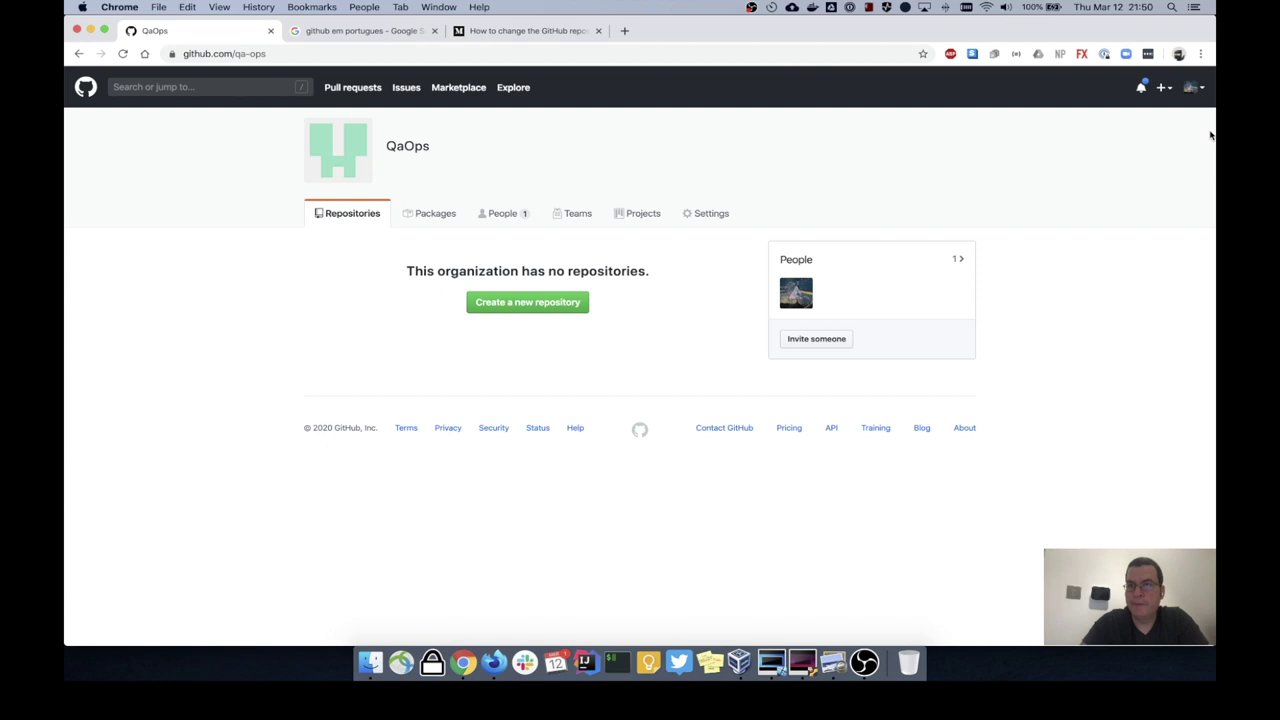
Step: Open Settings > SSH and GPG keys to see the MAC TW key, and open the SSH connection guide in a new tab
click(1201, 89)
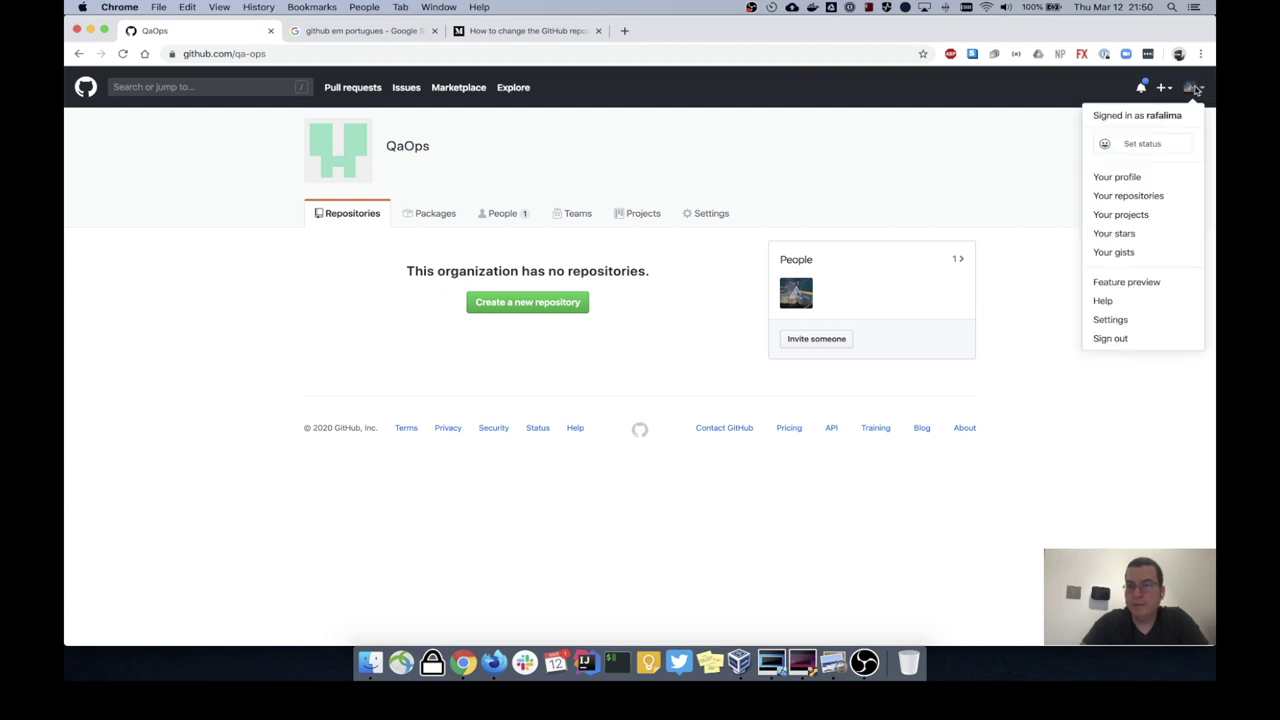
click(1128, 324)
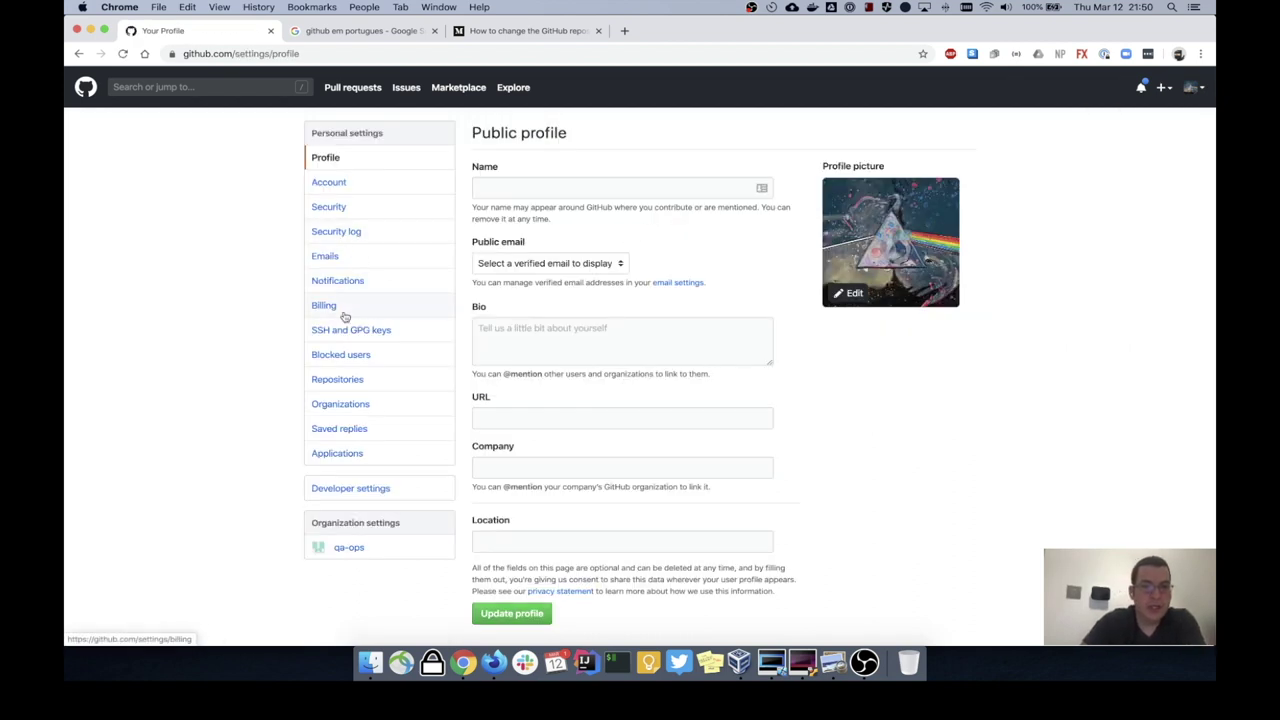
click(346, 339)
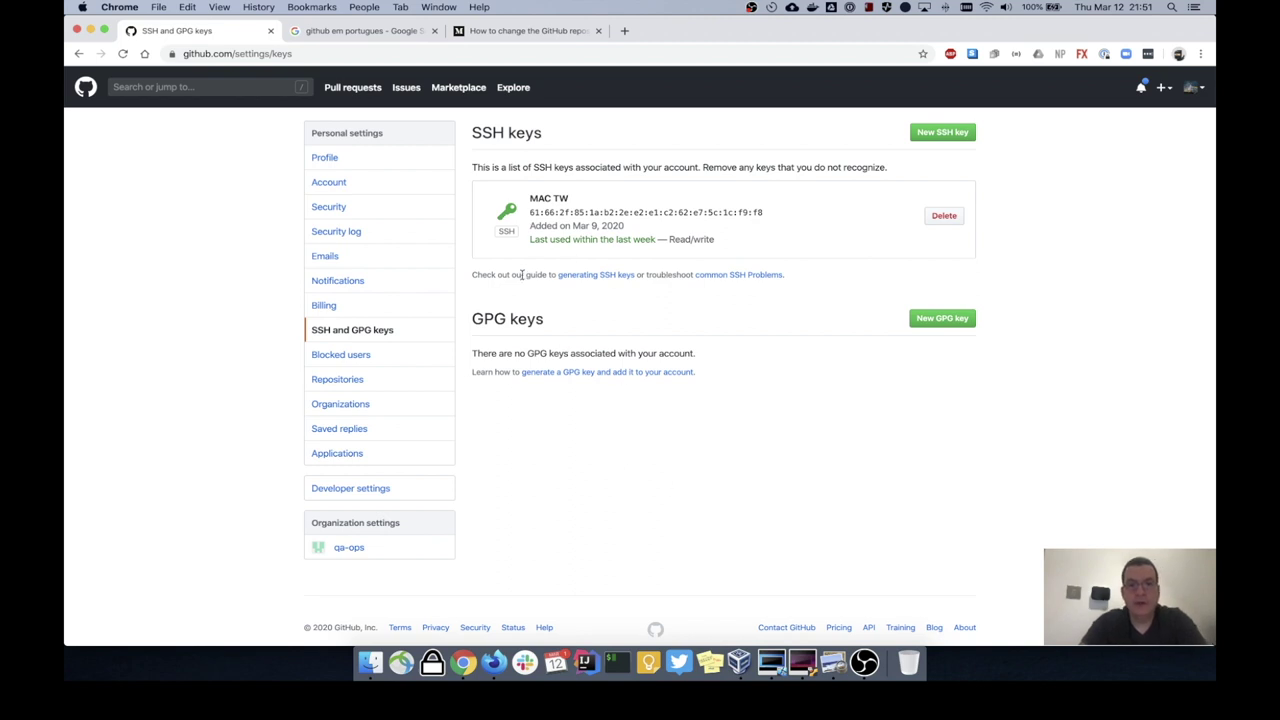
super+click(598, 275)
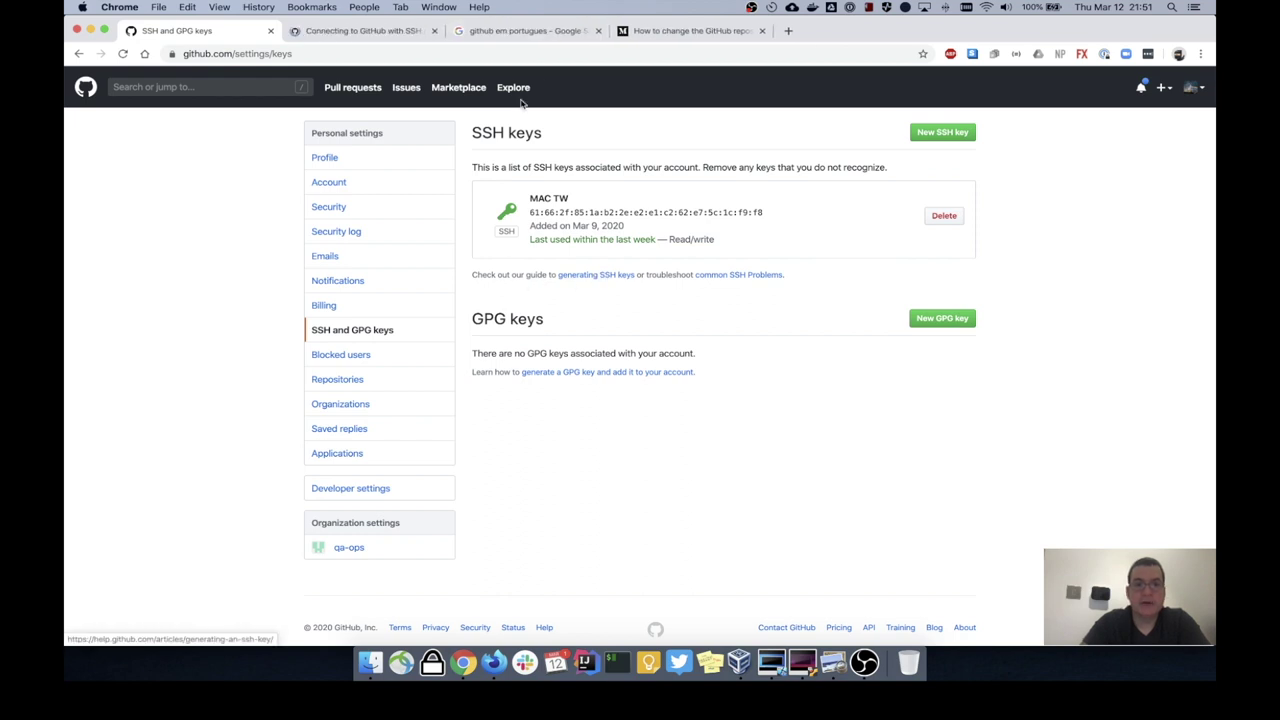
Step: Close the Google search and 'How to change' article tabs, returning to the SSH connection guide
click(598, 31)
click(598, 31)
click(405, 31)
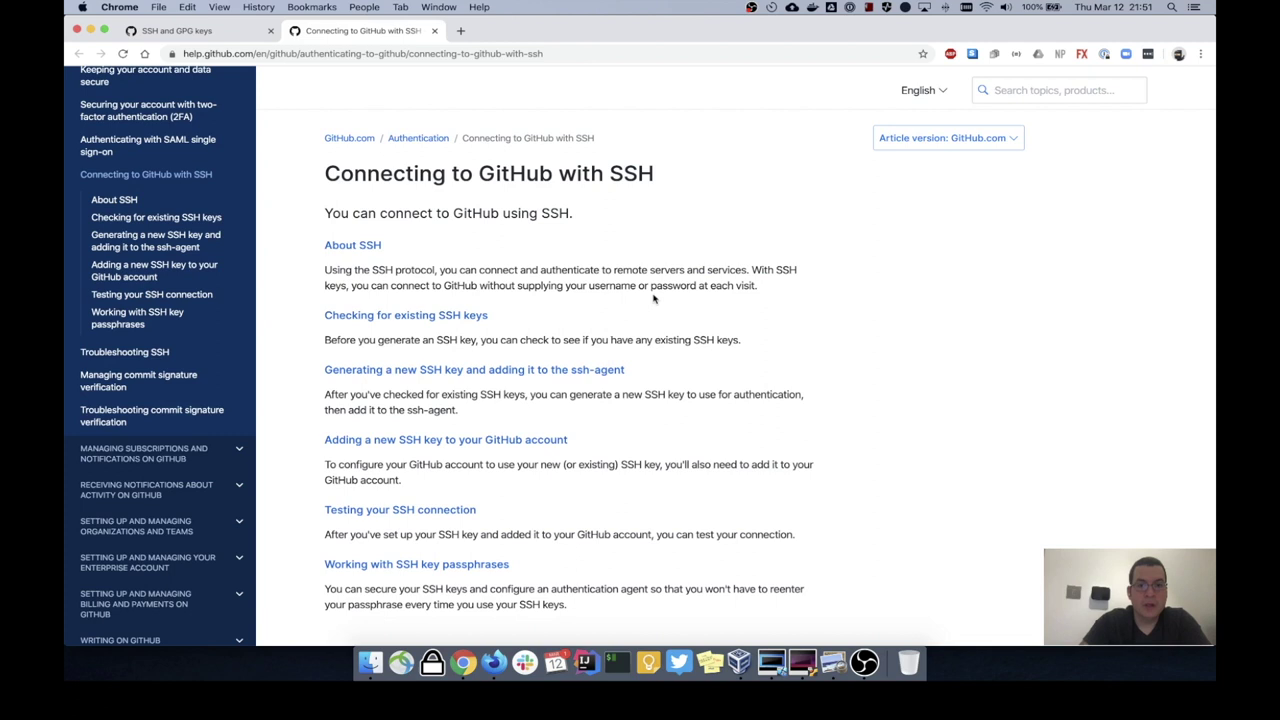
scroll(799, 354, down, 1)
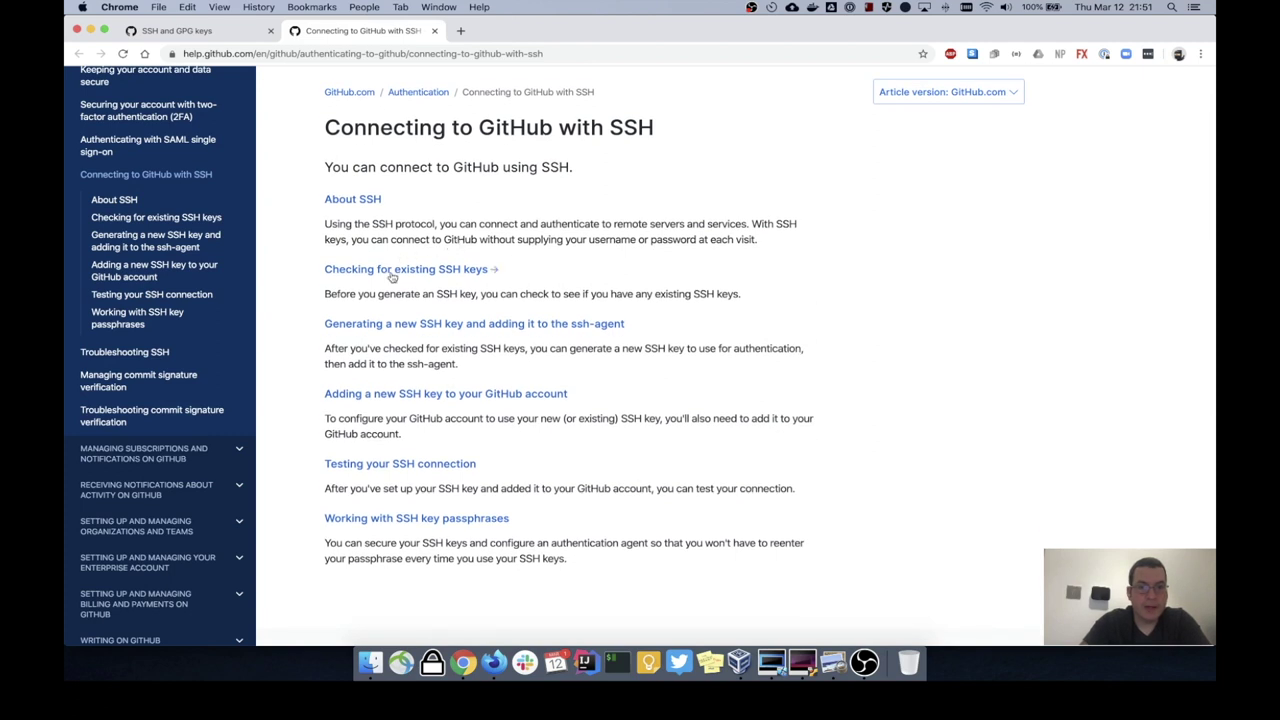
Step: Open 'Generating a new SSH key and adding it to the ssh-agent' and show its Windows instructions
super+click(463, 331)
key(ctrl+Tab)
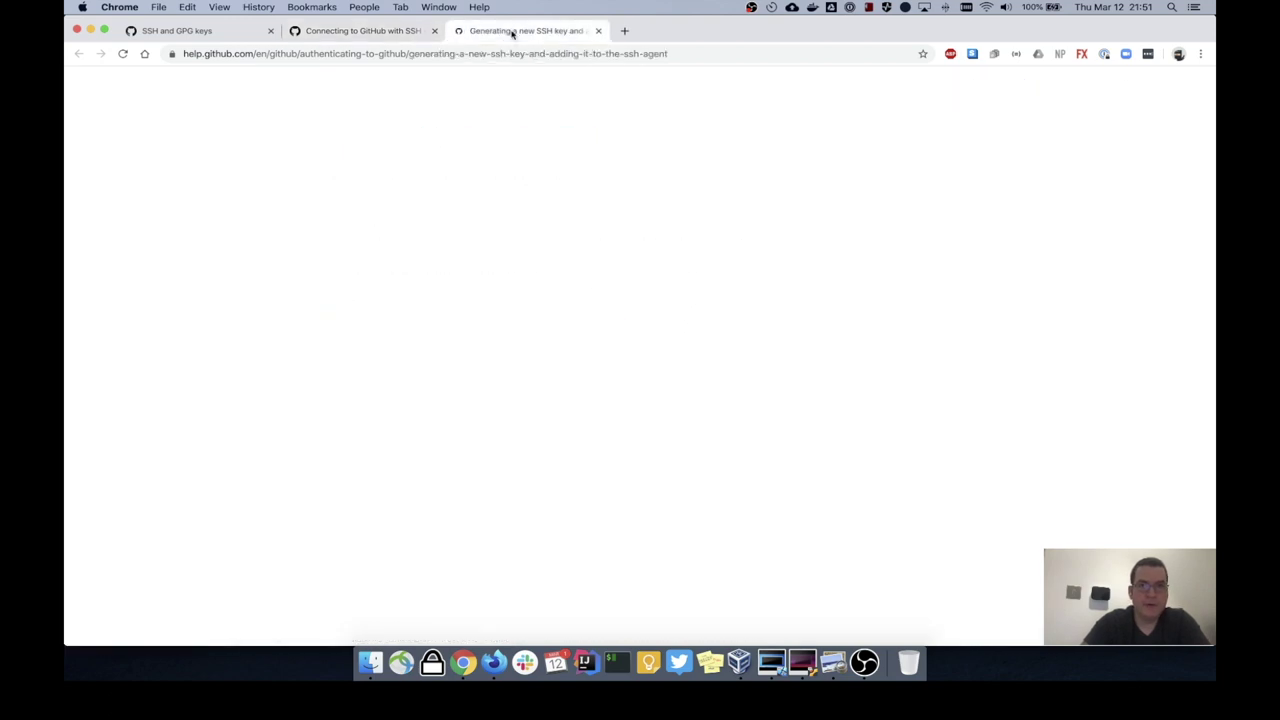
scroll(685, 375, down, 1)
scroll(685, 375, down, 1)
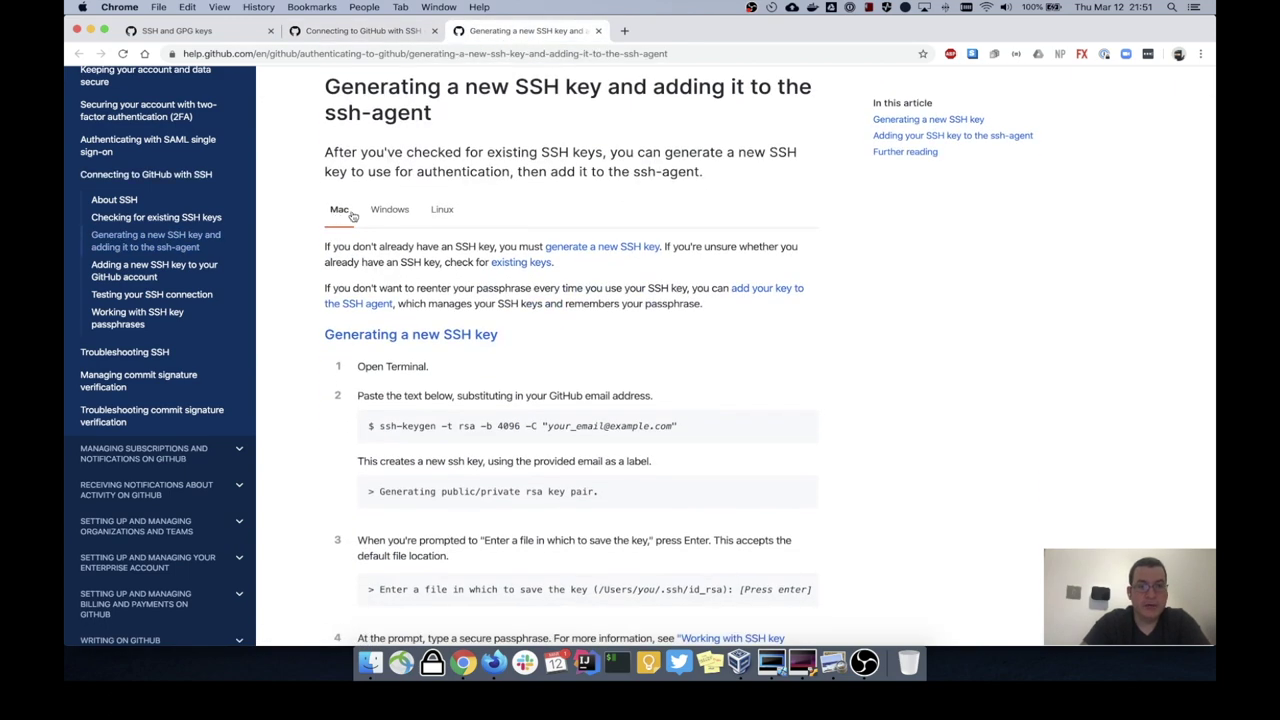
click(393, 214)
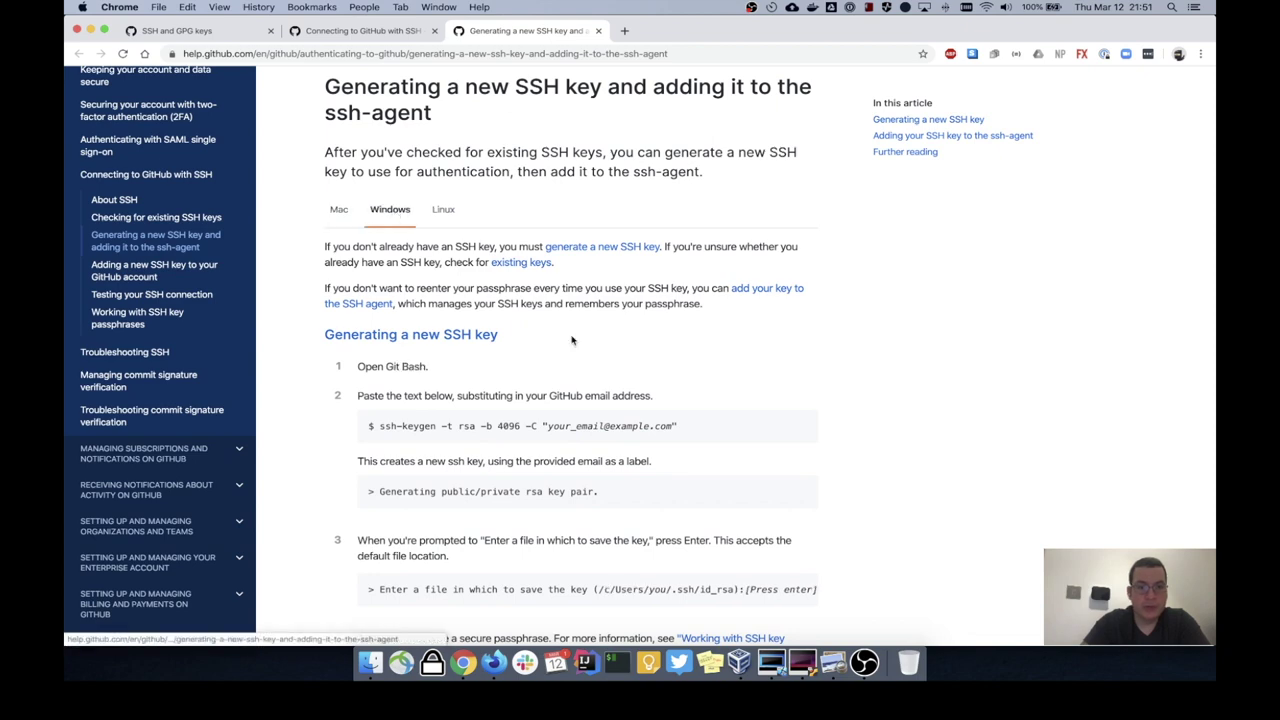
scroll(370, 280, down, 3)
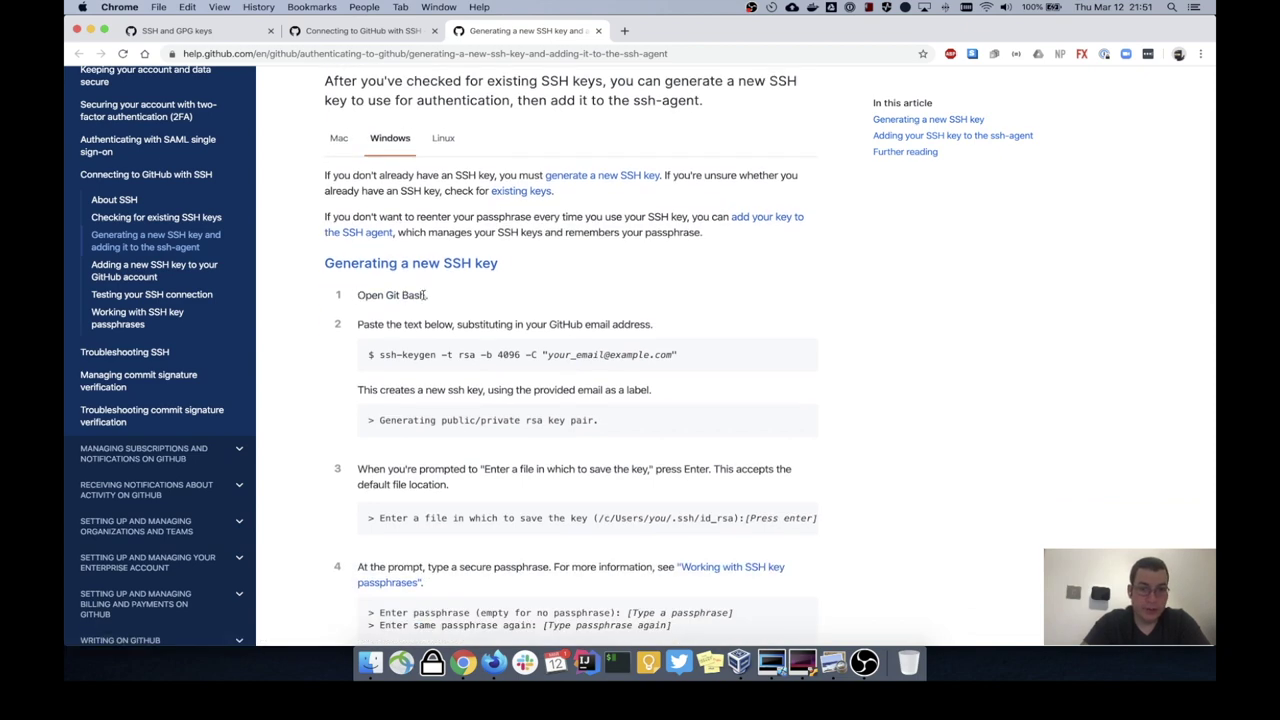
key(ctrl+Right)
key(ctrl+Right)
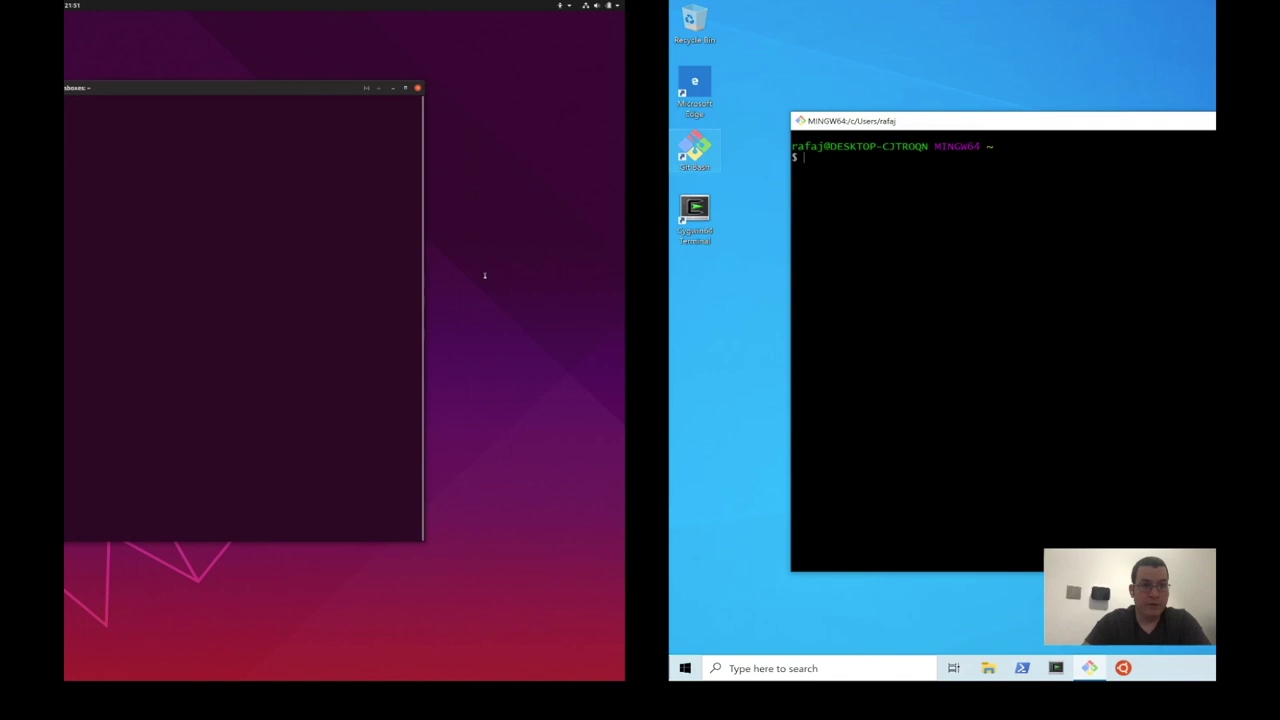
Step: Reorder the desktops so the Windows VM with Git Bash comes second, and switch to it
key(ctrl+Up)
drag(729, 60, 609, 63)
click(641, 58)
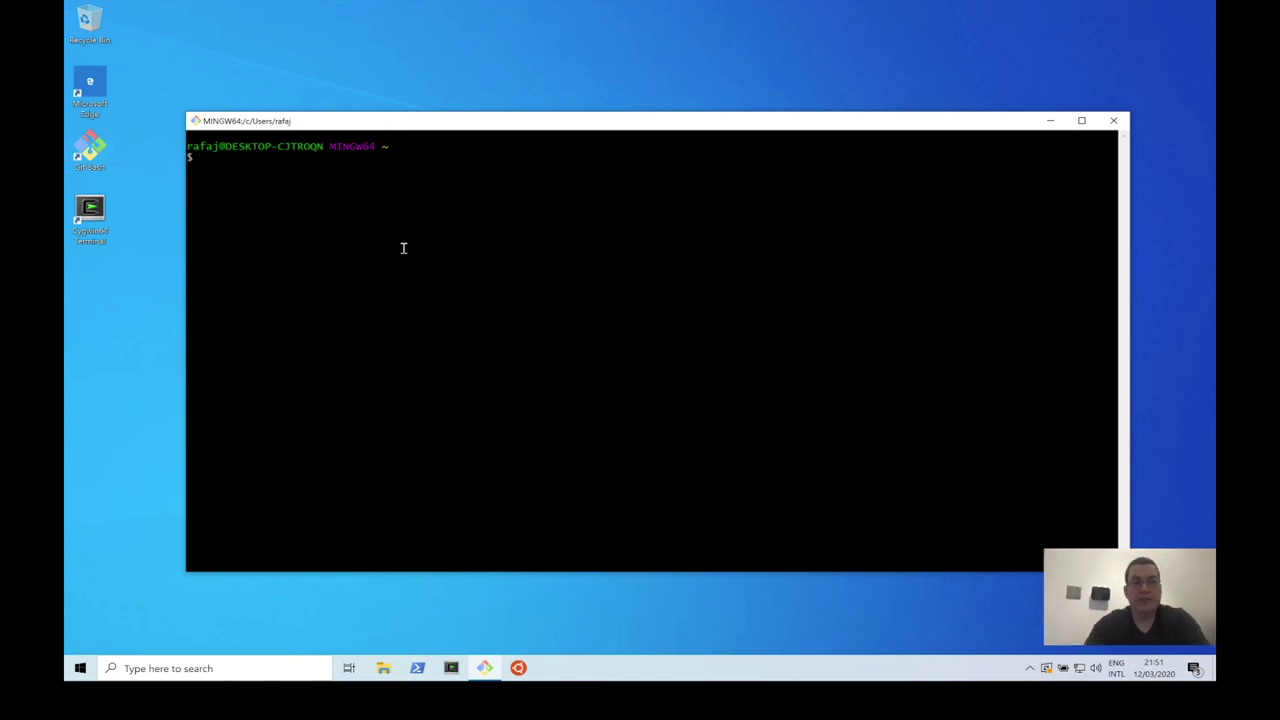
Step: Run the docs' ssh-keygen -t rsa -b 4096 command in Git Bash with the account's e-mail
key(ctrl+Left)
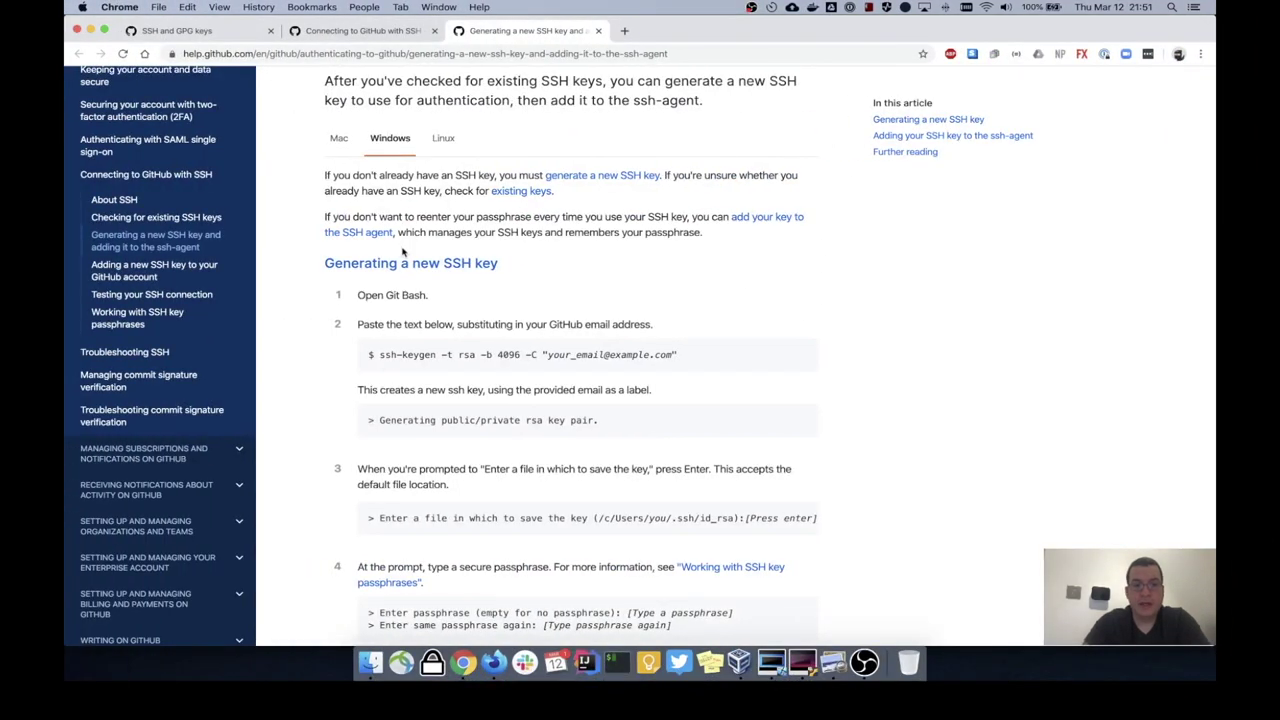
drag(379, 355, 686, 357)
key(super+c)
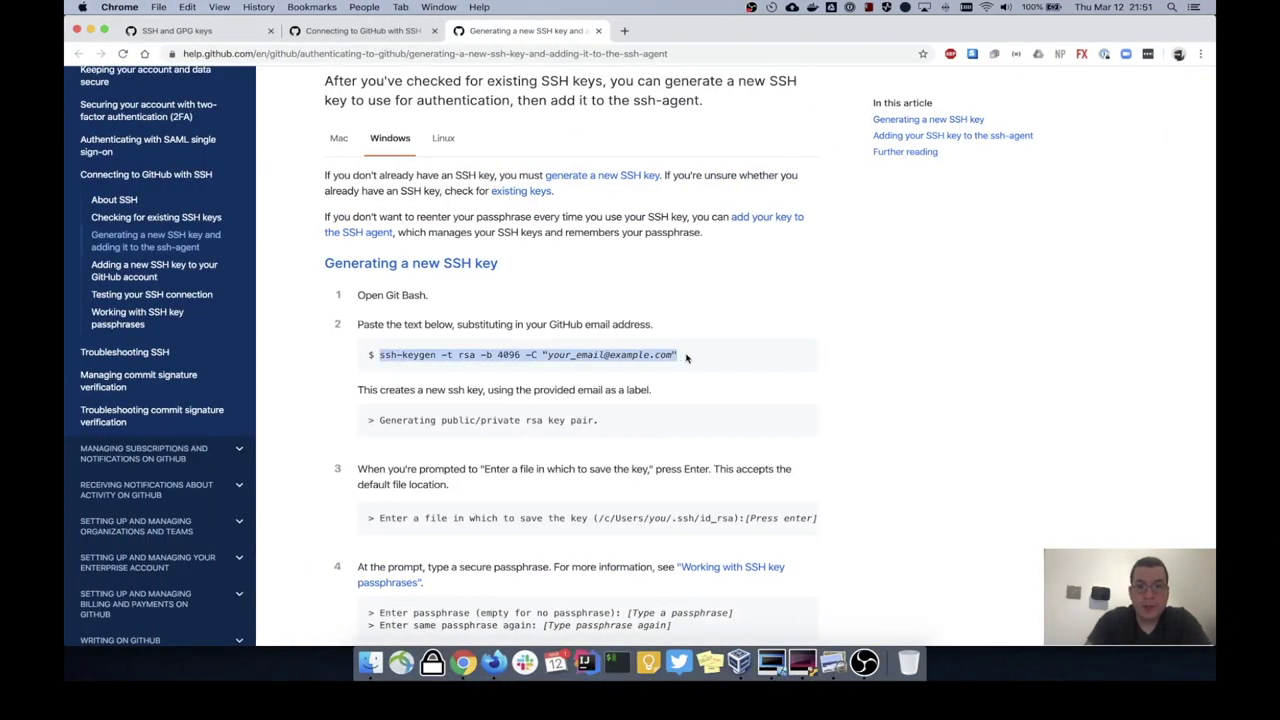
key(ctrl+Right)
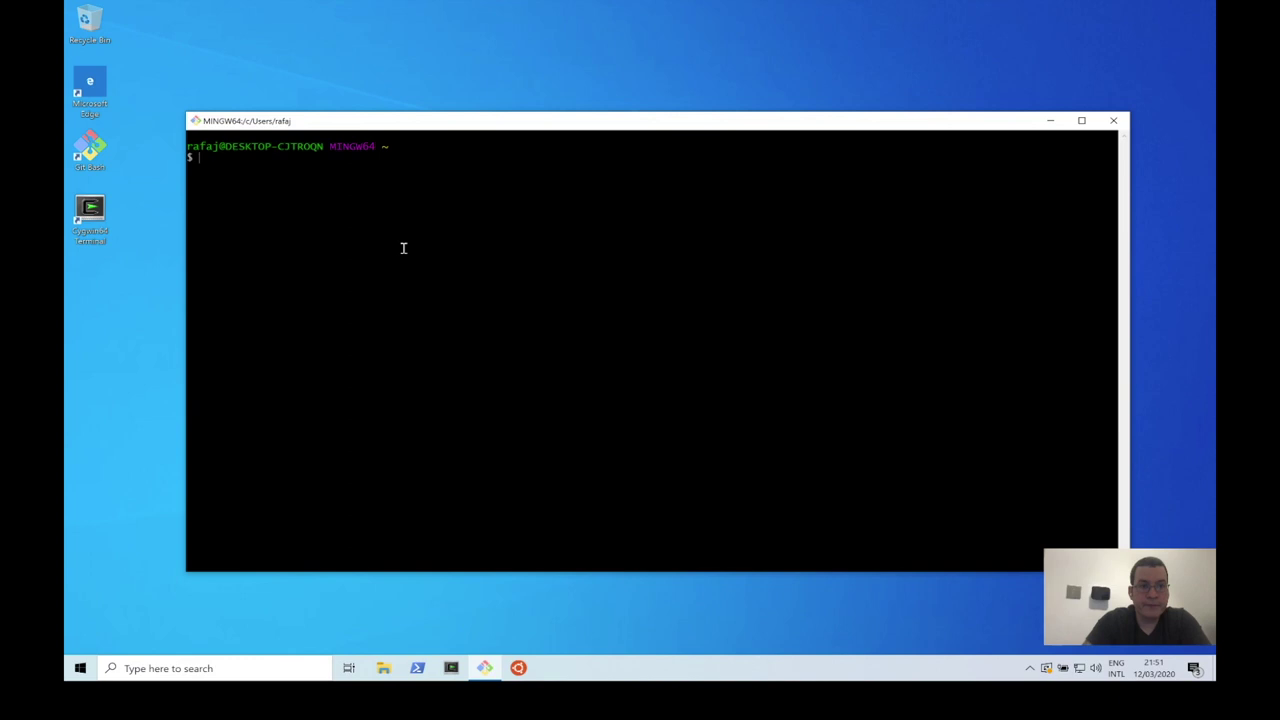
right_click(447, 258)
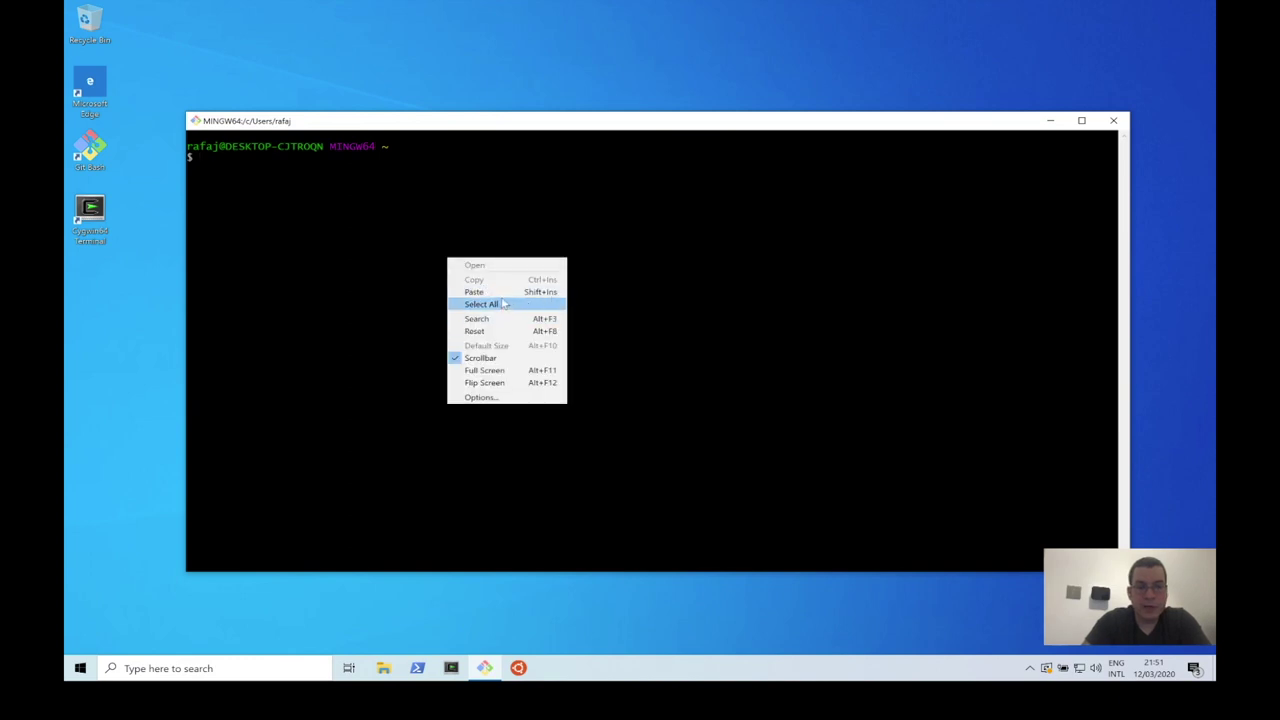
click(503, 291)
key(Left)
key(BackSpace)
key(BackSpace)
key(BackSpace)
key(BackSpace)
key(BackSpace)
key(BackSpace)
key(BackSpace)
key(BackSpace)
key(BackSpace)
key(BackSpace)
key(BackSpace)
key(BackSpace)
key(BackSpace)
key(BackSpace)
key(BackSpace)
key(BackSpace)
key(BackSpace)
key(BackSpace)
key(BackSpace)
key(BackSpace)
key(BackSpace)
key(BackSpace)
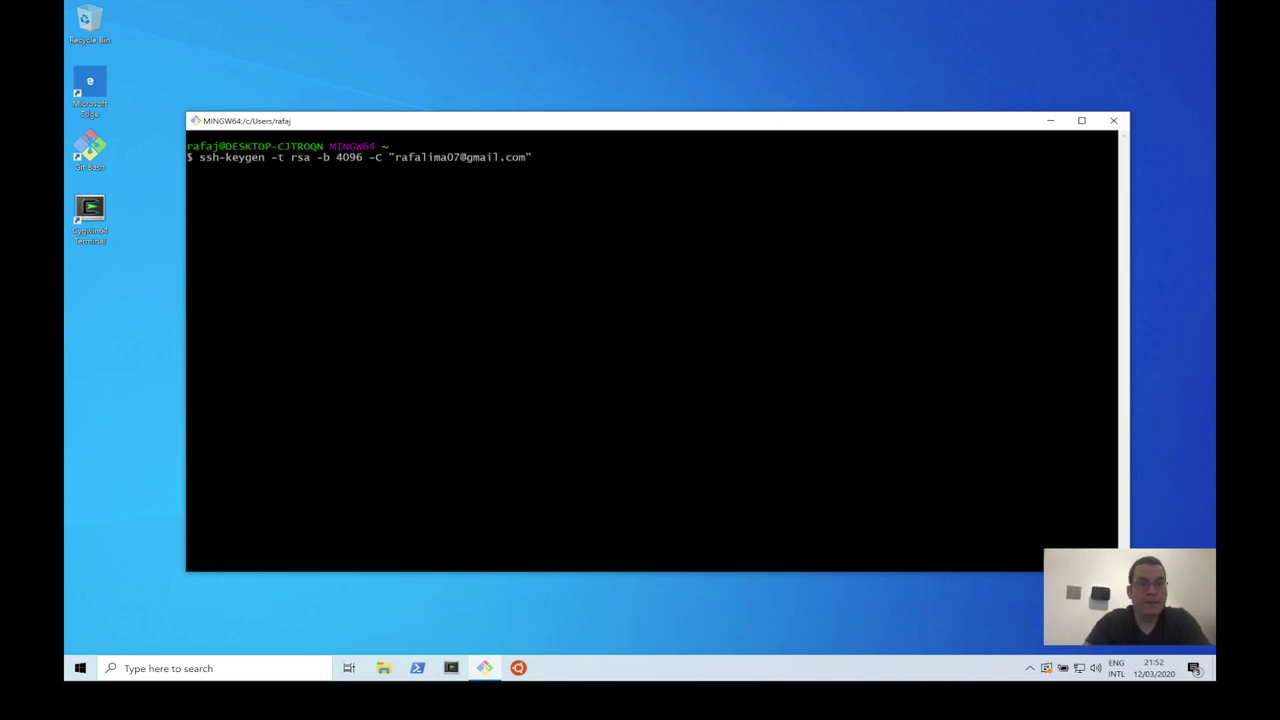
key(Return)
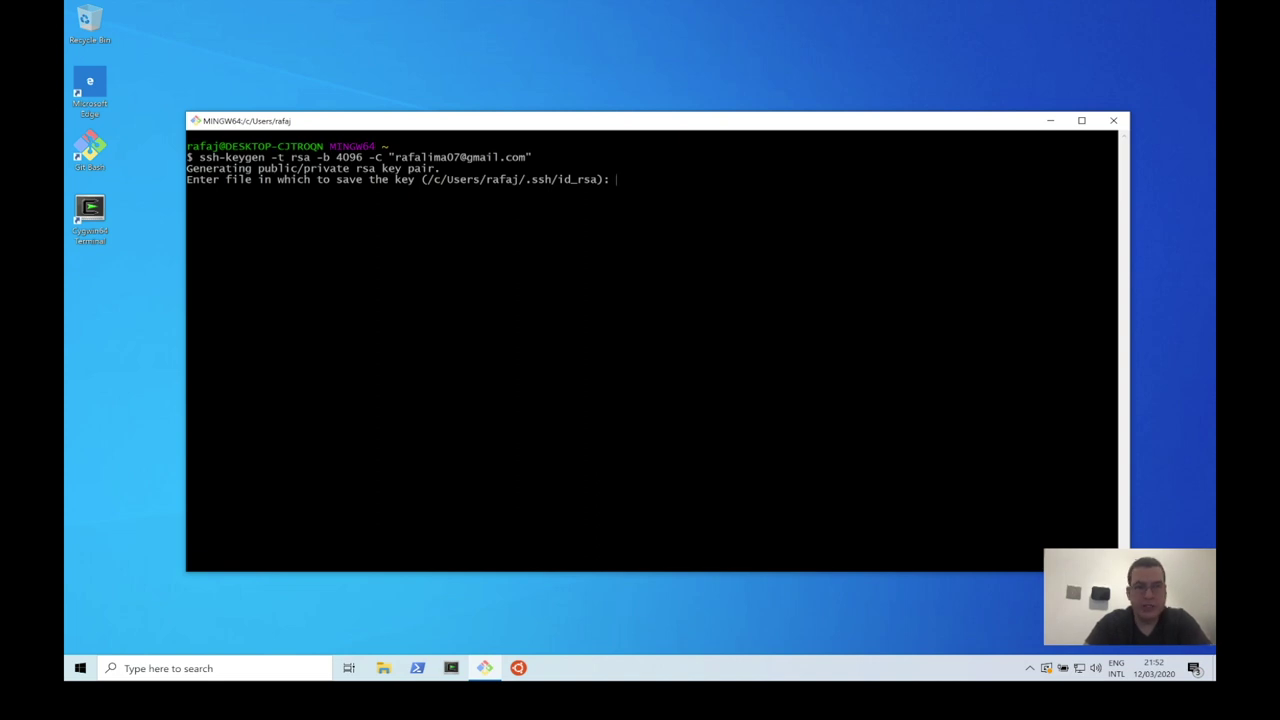
Step: Accept the default id_rsa location and leave the passphrase empty to create the key pair
key(Return)
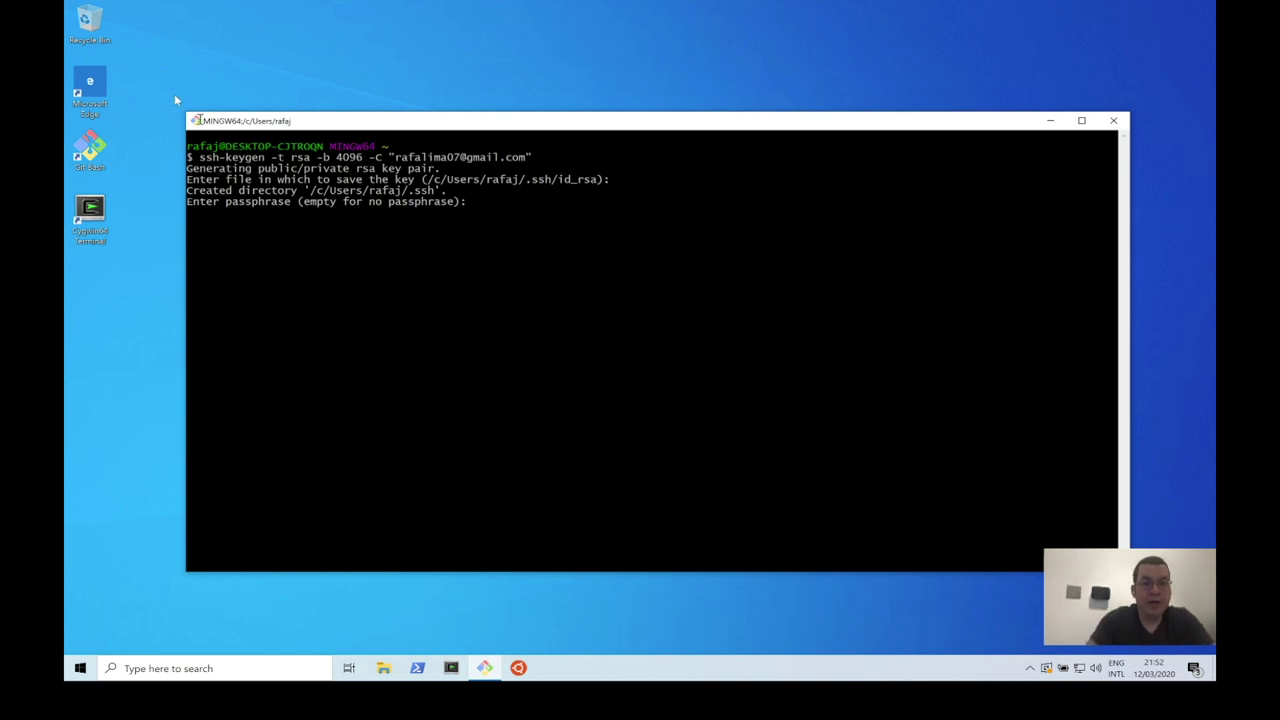
triple_click(283, 170)
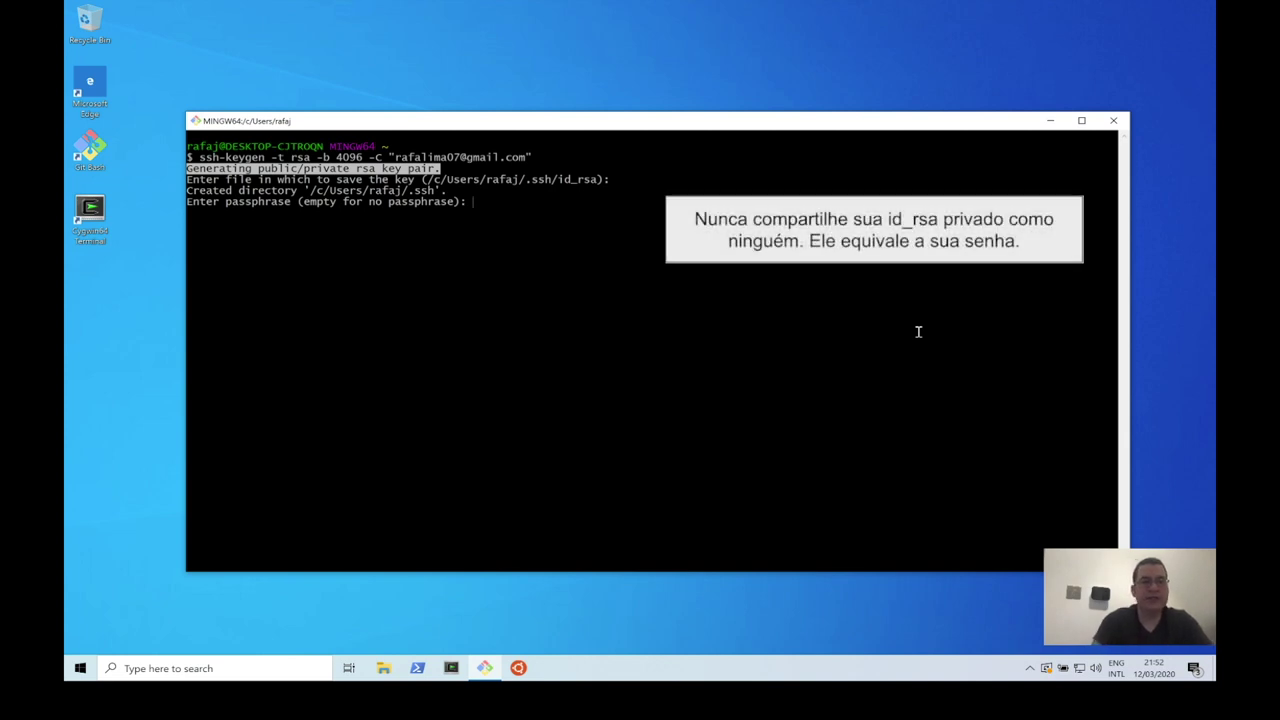
click(706, 306)
key(Return)
key(Return)
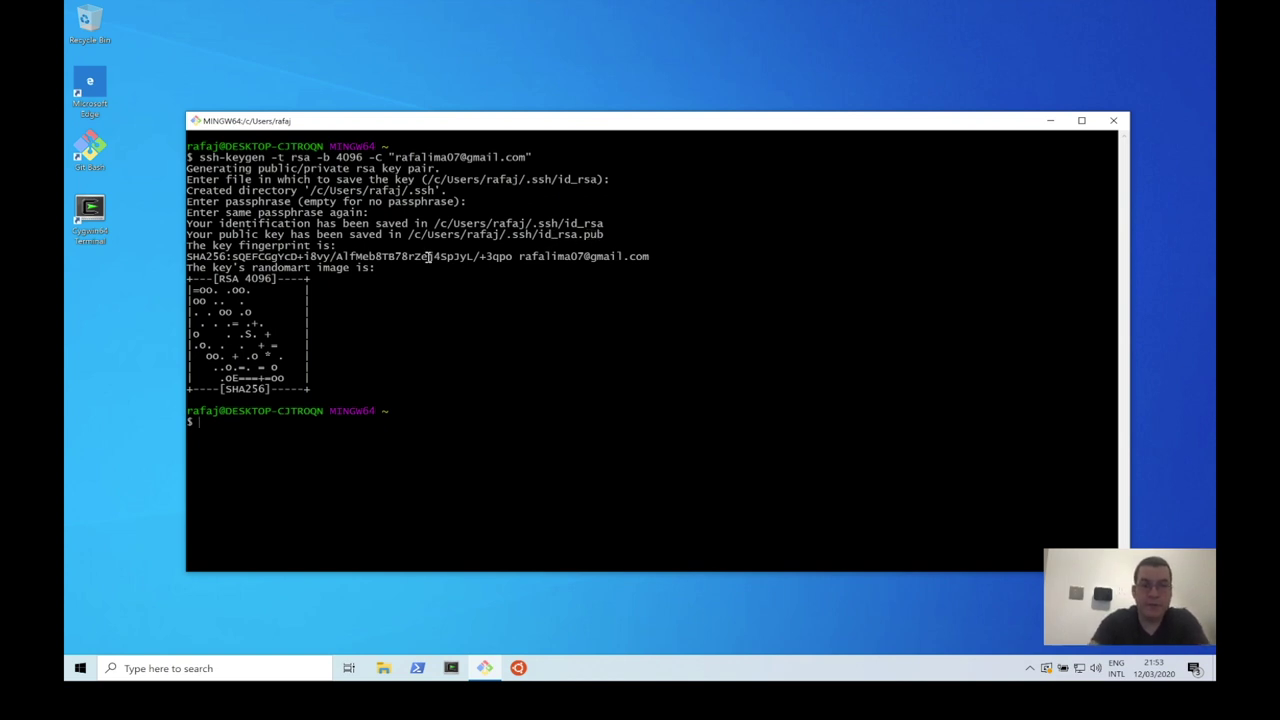
Step: Confirm id_rsa and id_rsa.pub exist using cd .ssh and ls -la, then return to the docs
text(cd .ssh/)
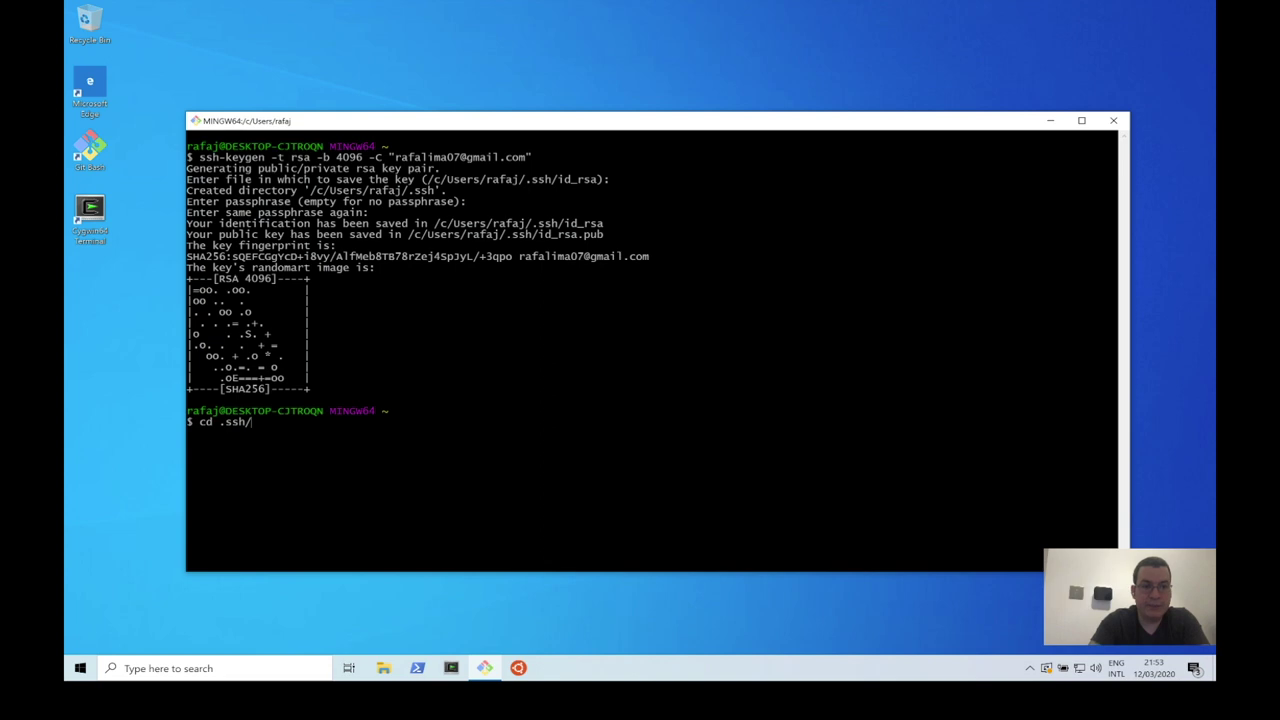
key(Return)
text(ls -la)
key(Return)
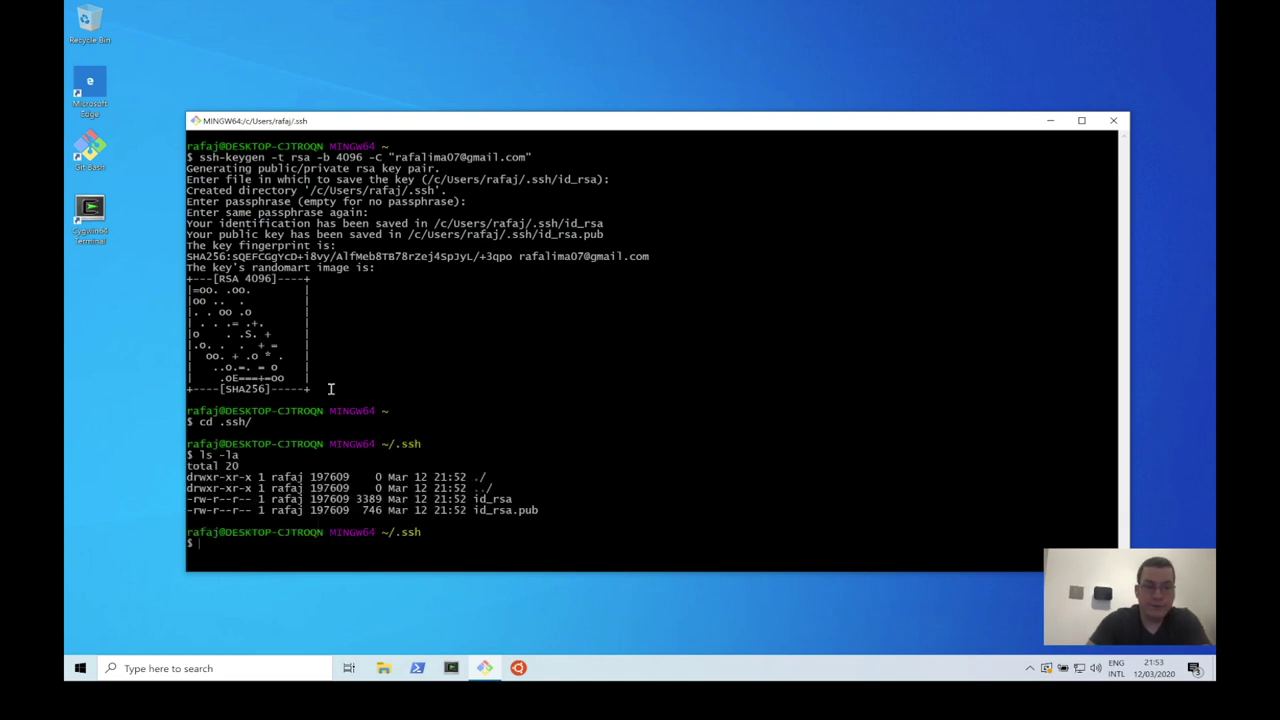
key(super+Tab)
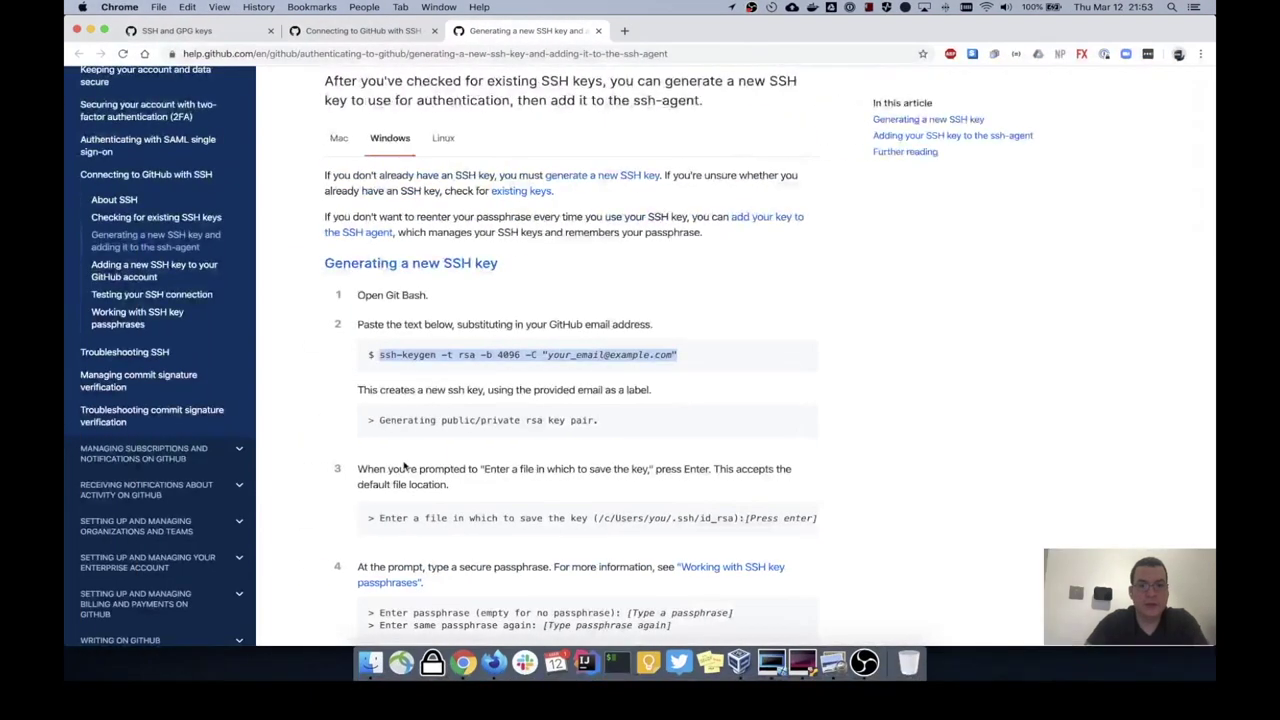
scroll(470, 347, down, 1)
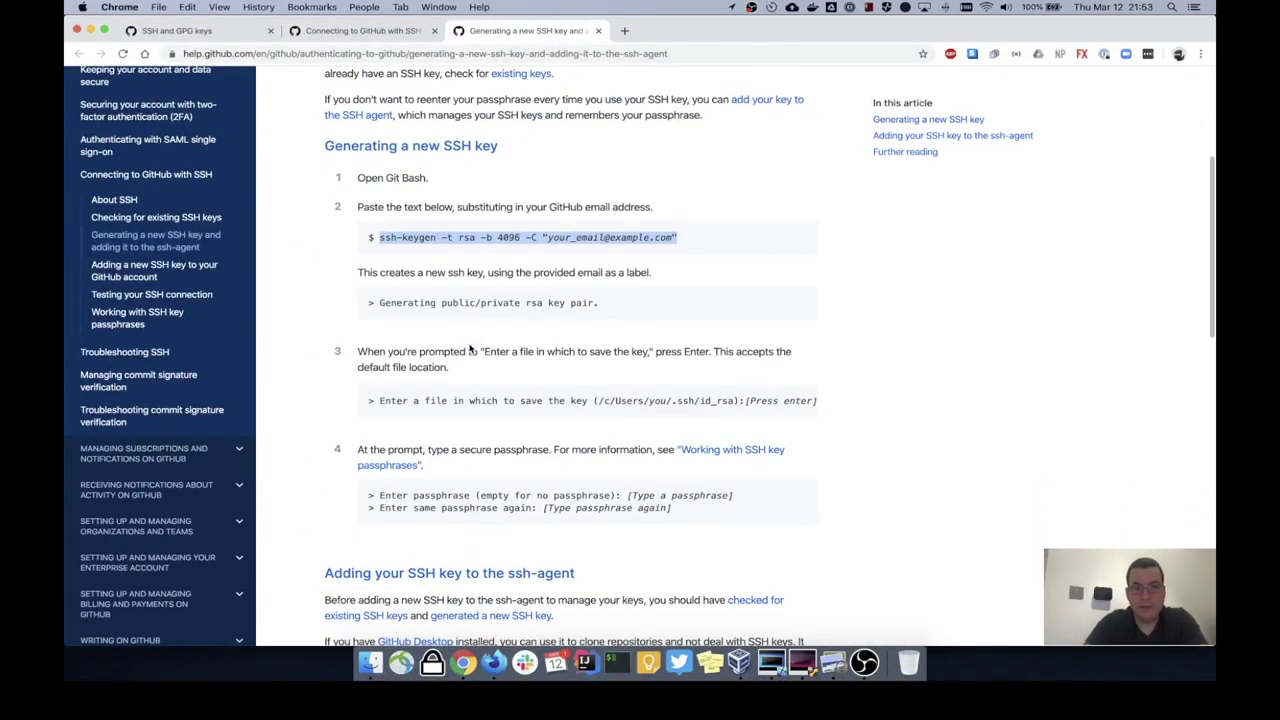
Step: Start the ssh-agent in Git Bash with eval $(ssh-agent -s) copied from GitHub's docs
scroll(490, 322, down, 2)
scroll(490, 322, down, 5)
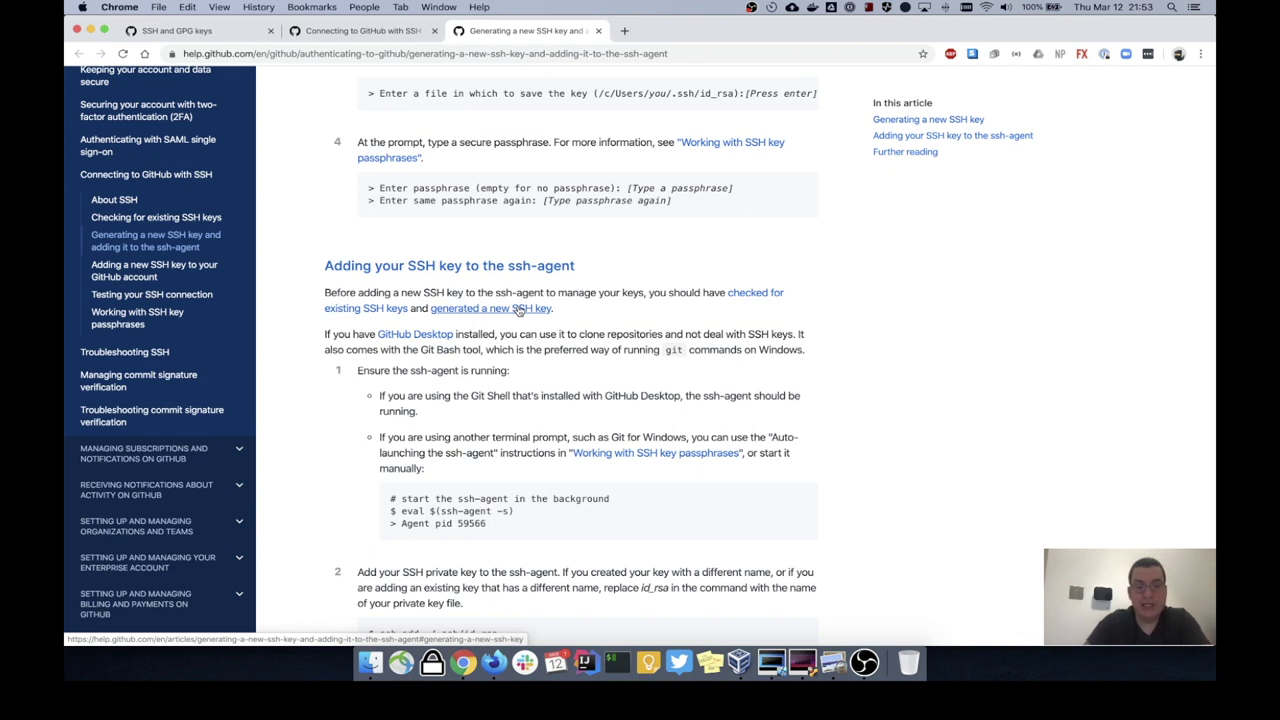
scroll(519, 310, down, 2)
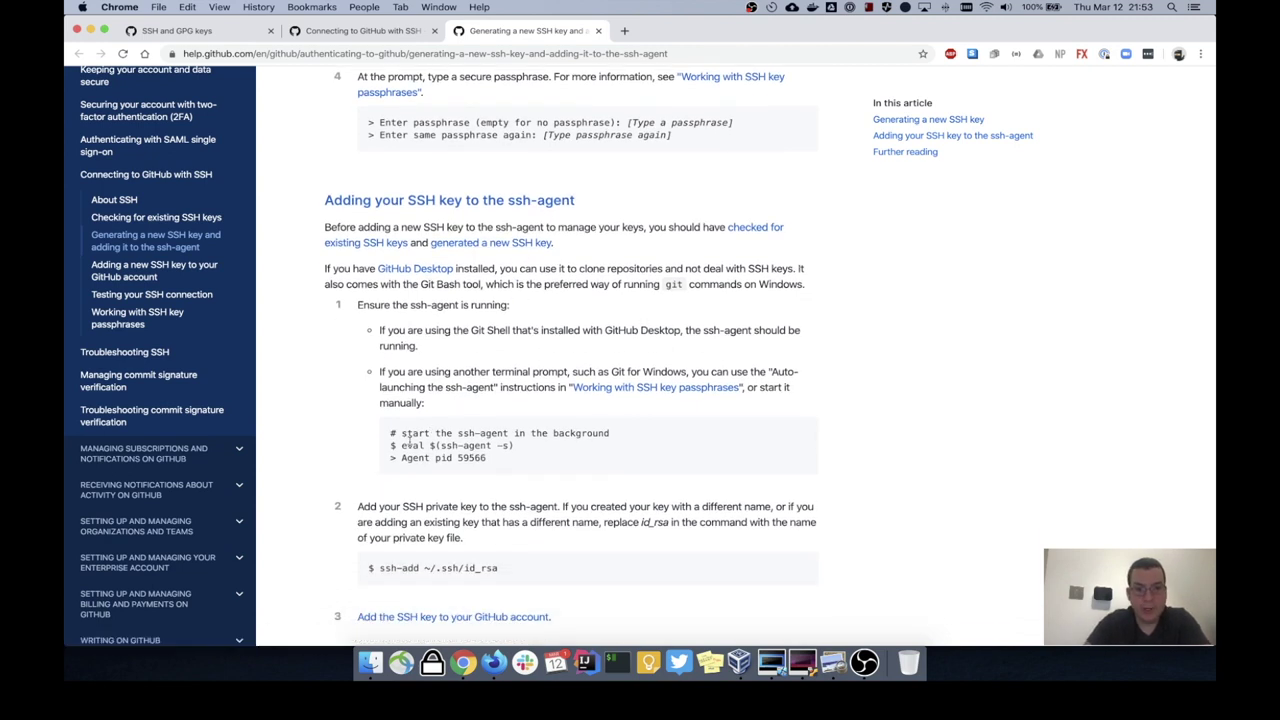
drag(401, 445, 518, 449)
key(super+c)
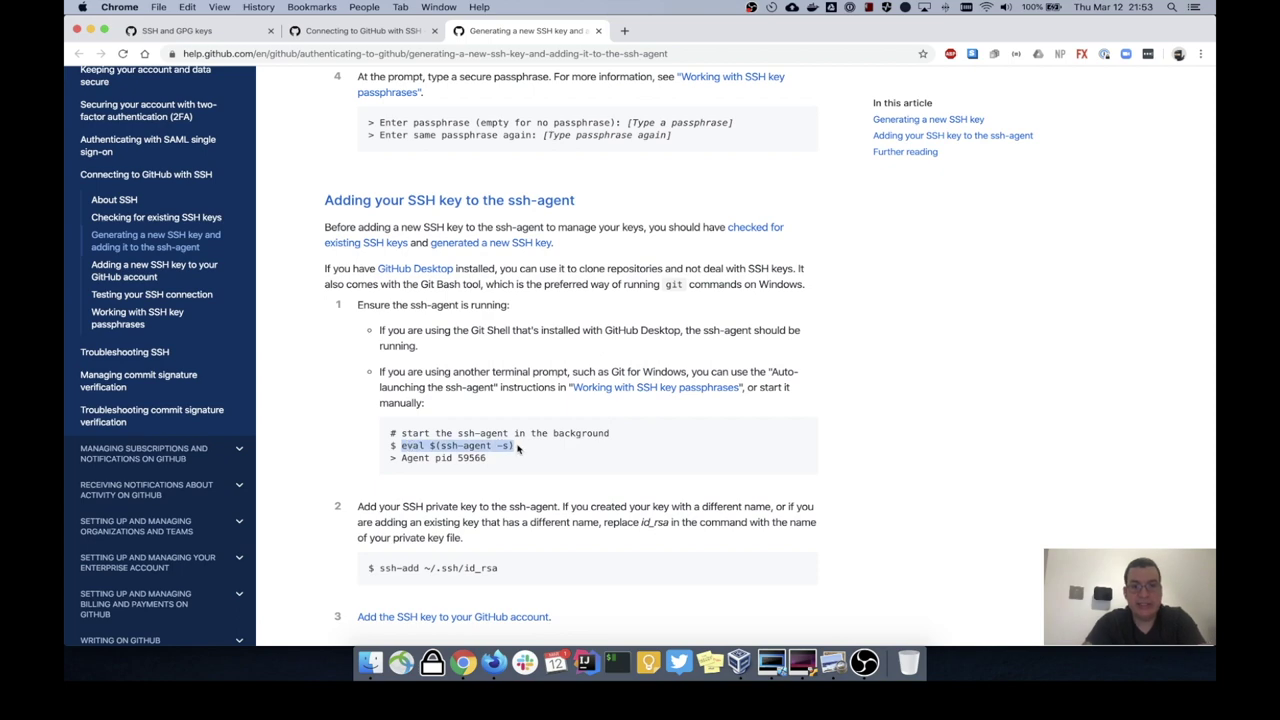
key(ctrl+Right)
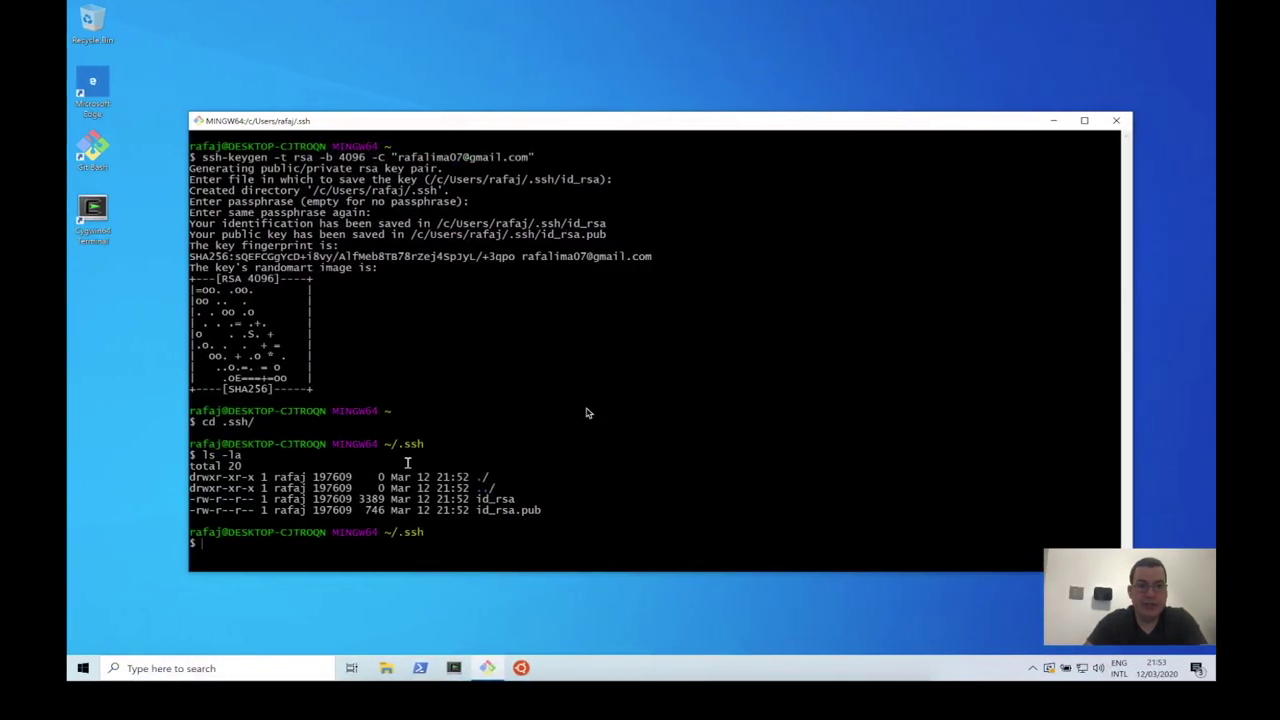
right_click(532, 367)
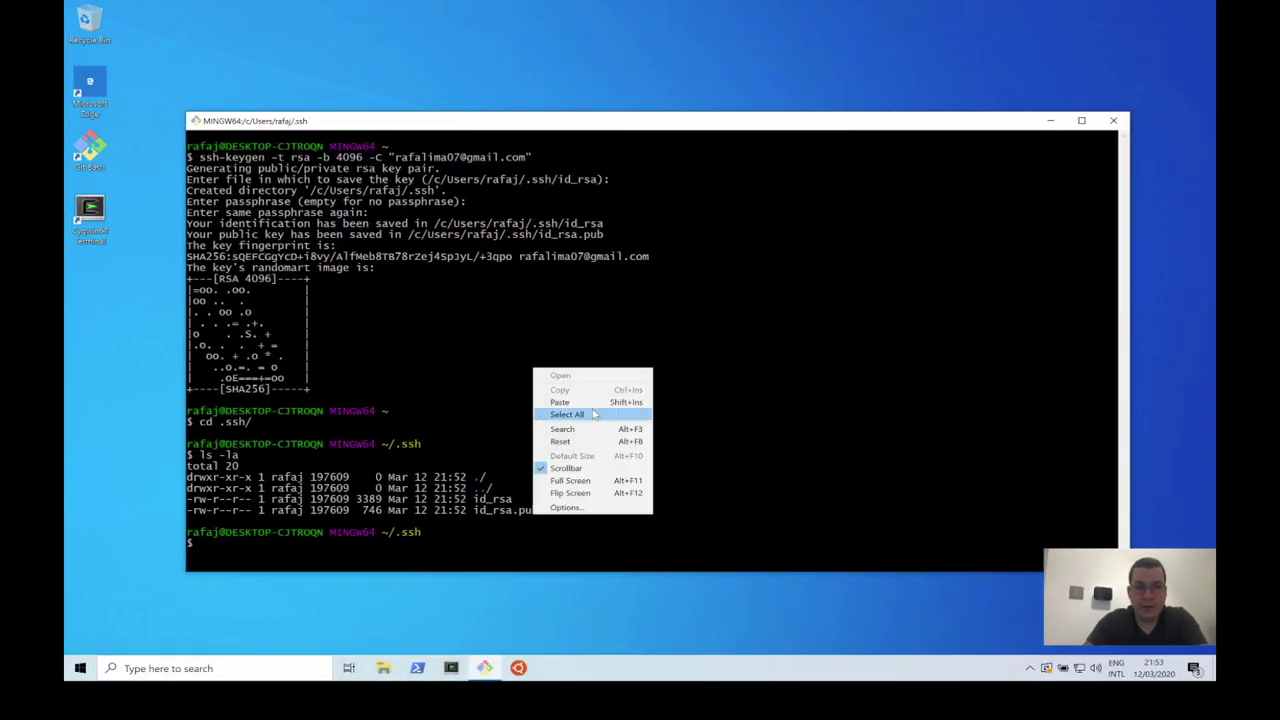
click(593, 405)
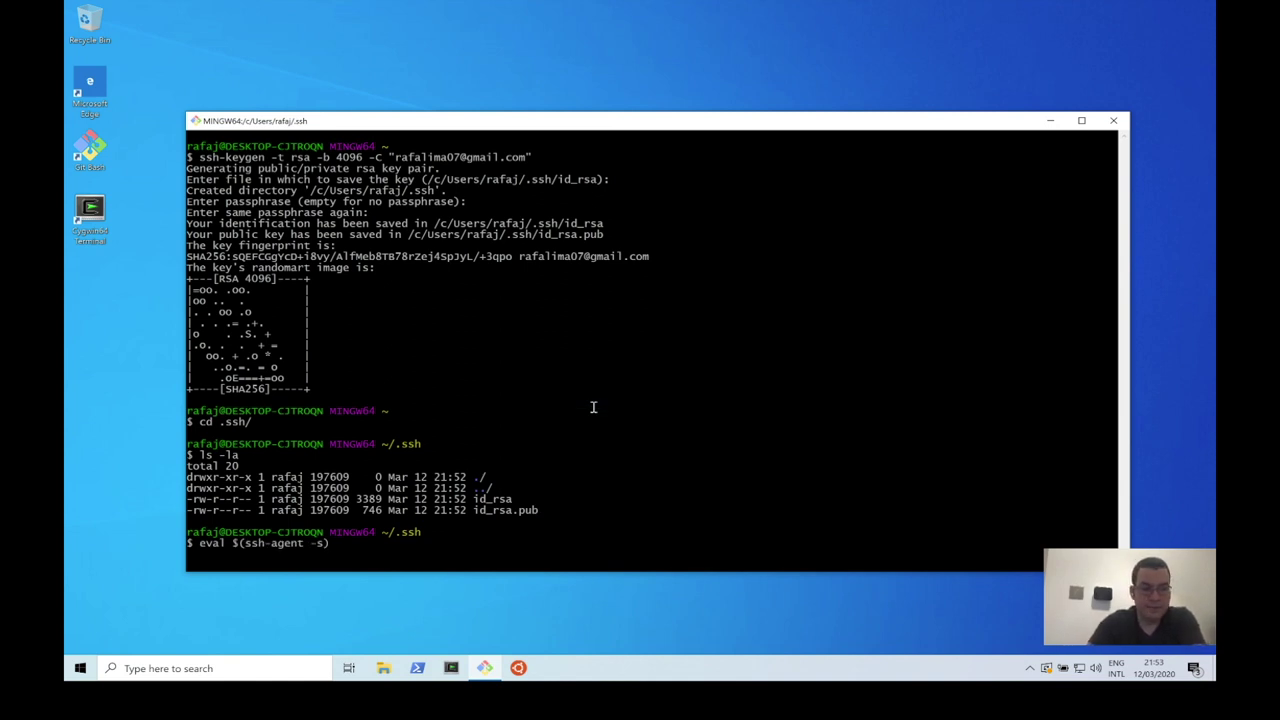
key(Return)
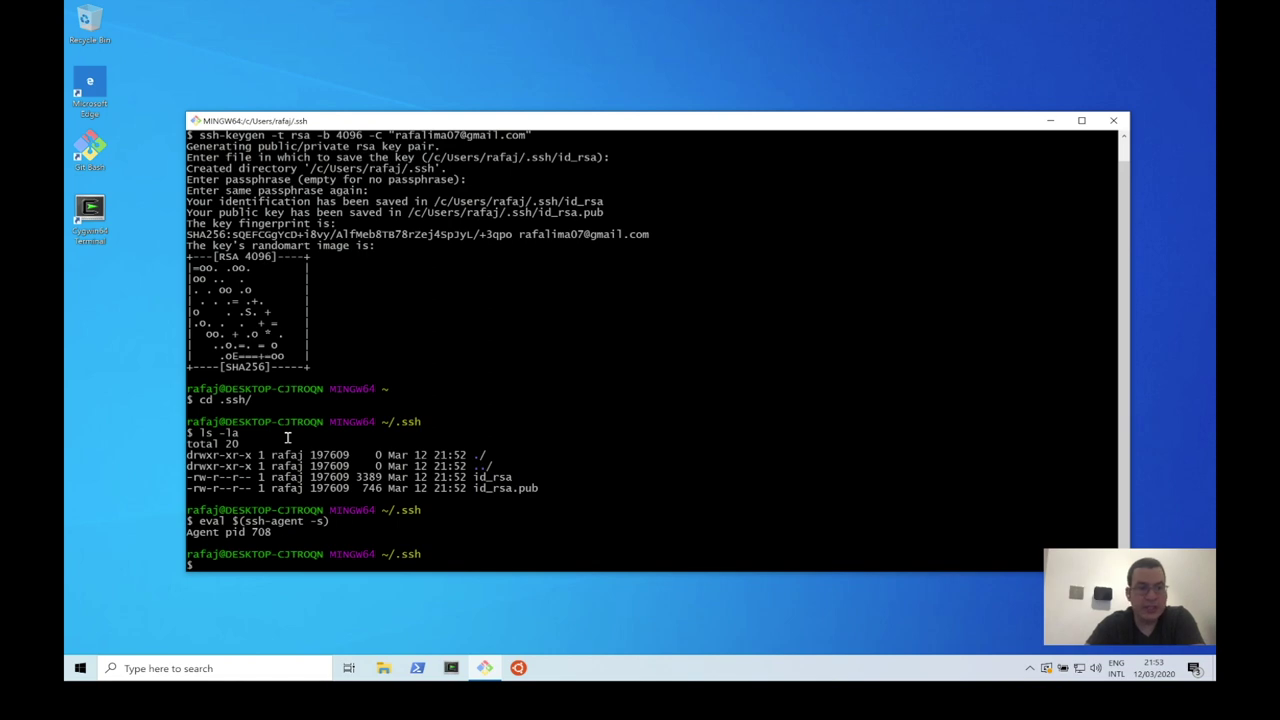
key(ctrl+Left)
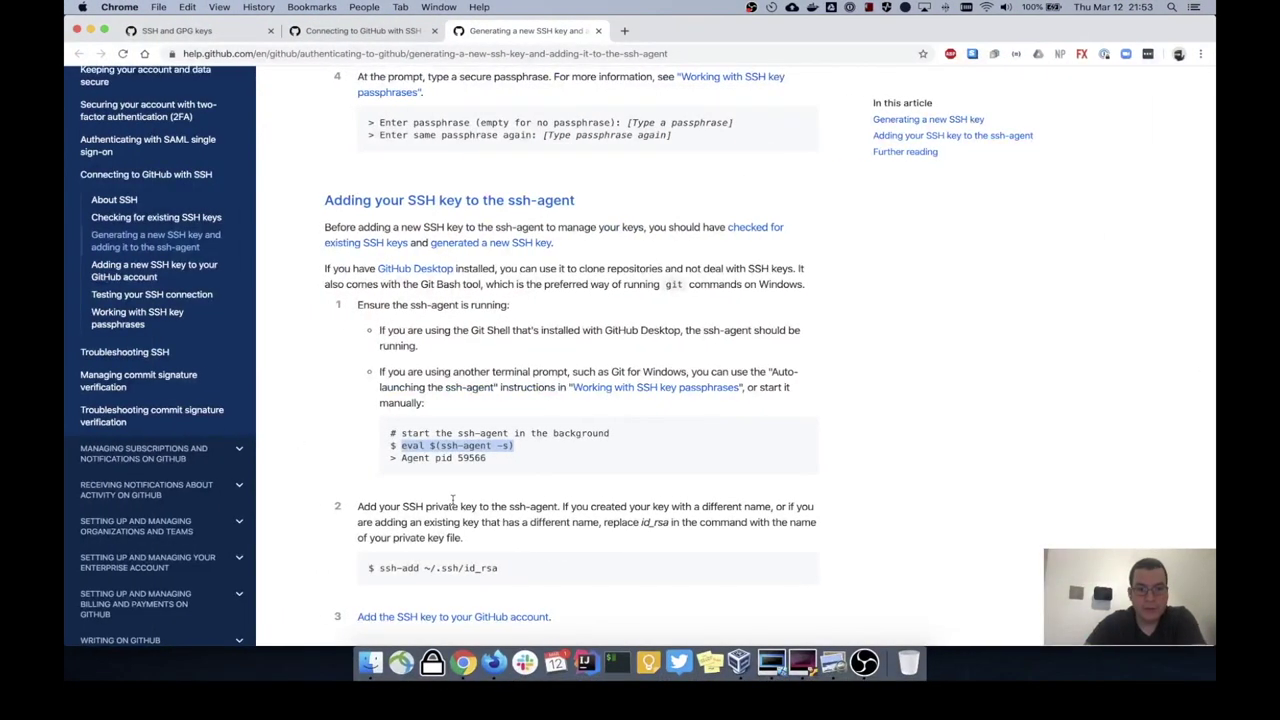
Step: Load the private key into the agent in Git Bash with ssh-add ~/.ssh/id_rsa
scroll(512, 490, down, 3)
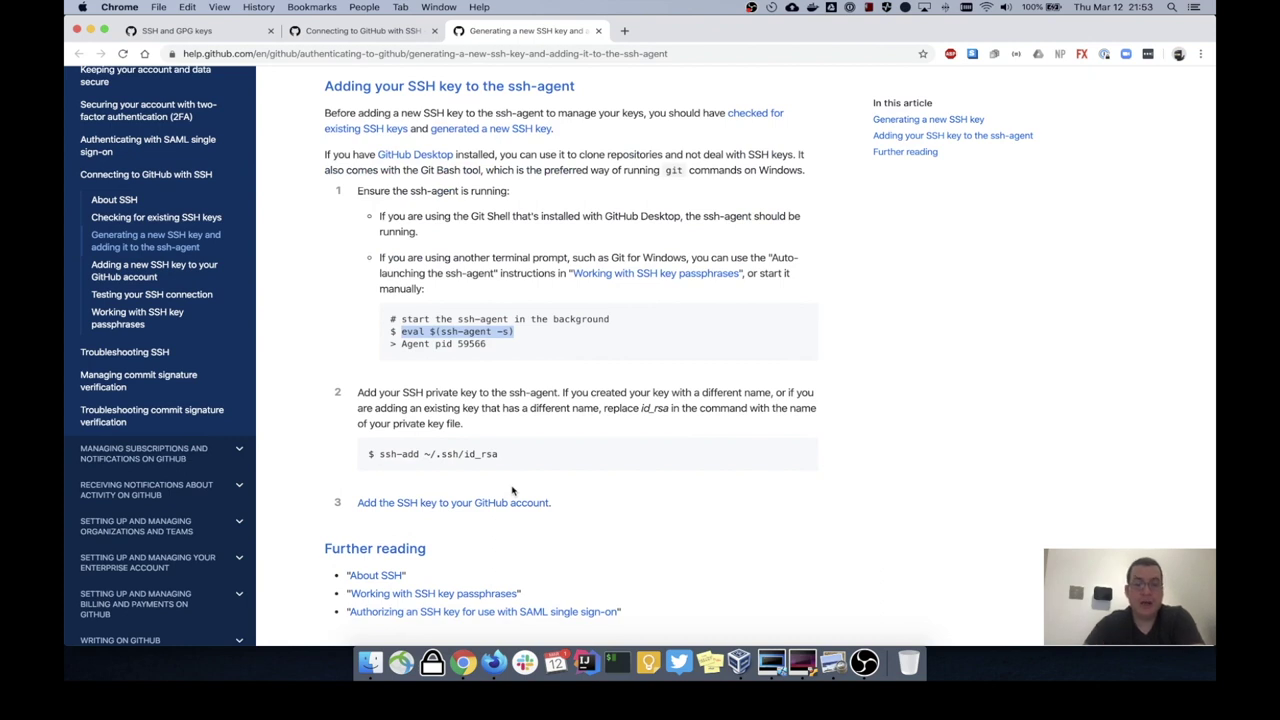
drag(380, 454, 505, 457)
key(super+c)
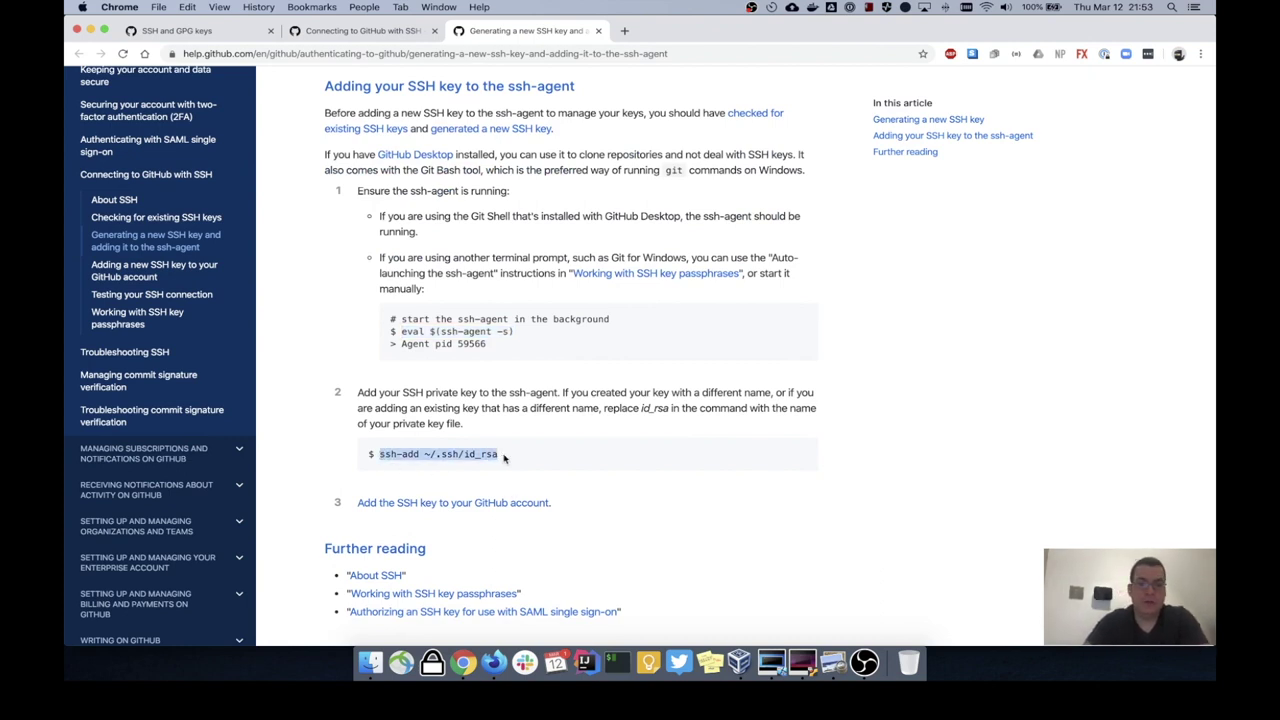
key(ctrl+Right)
right_click(463, 372)
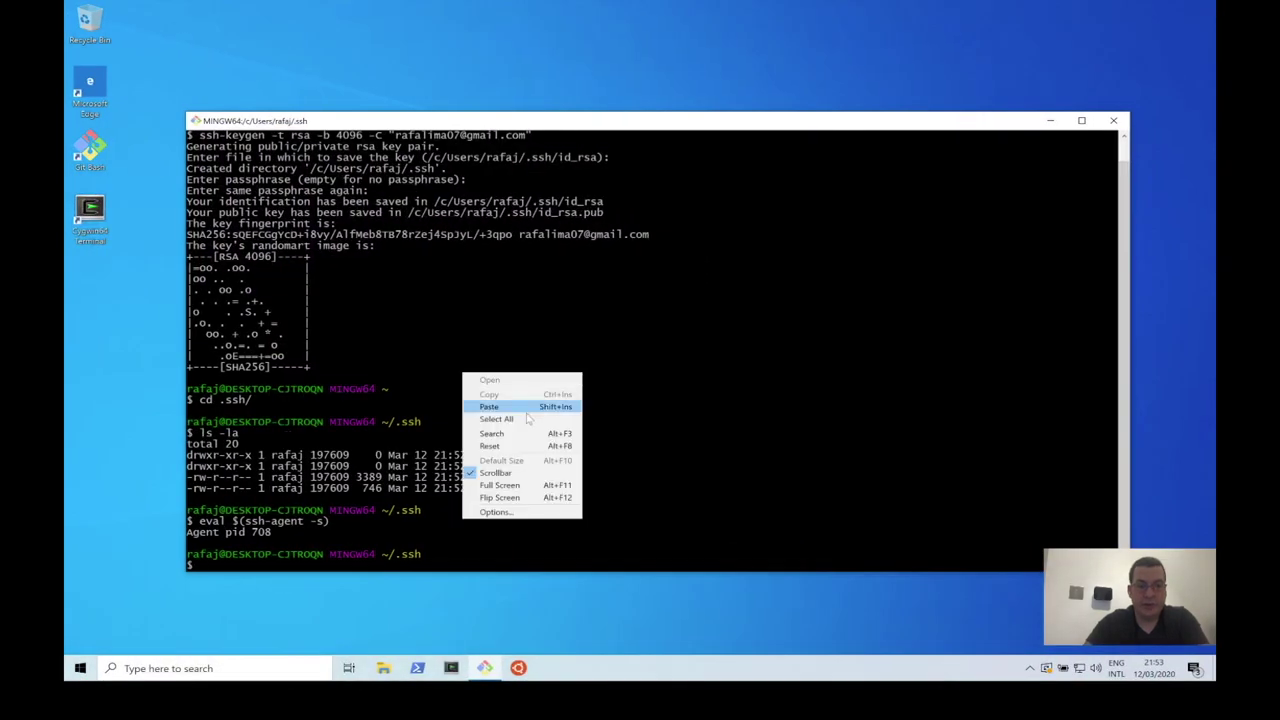
click(523, 406)
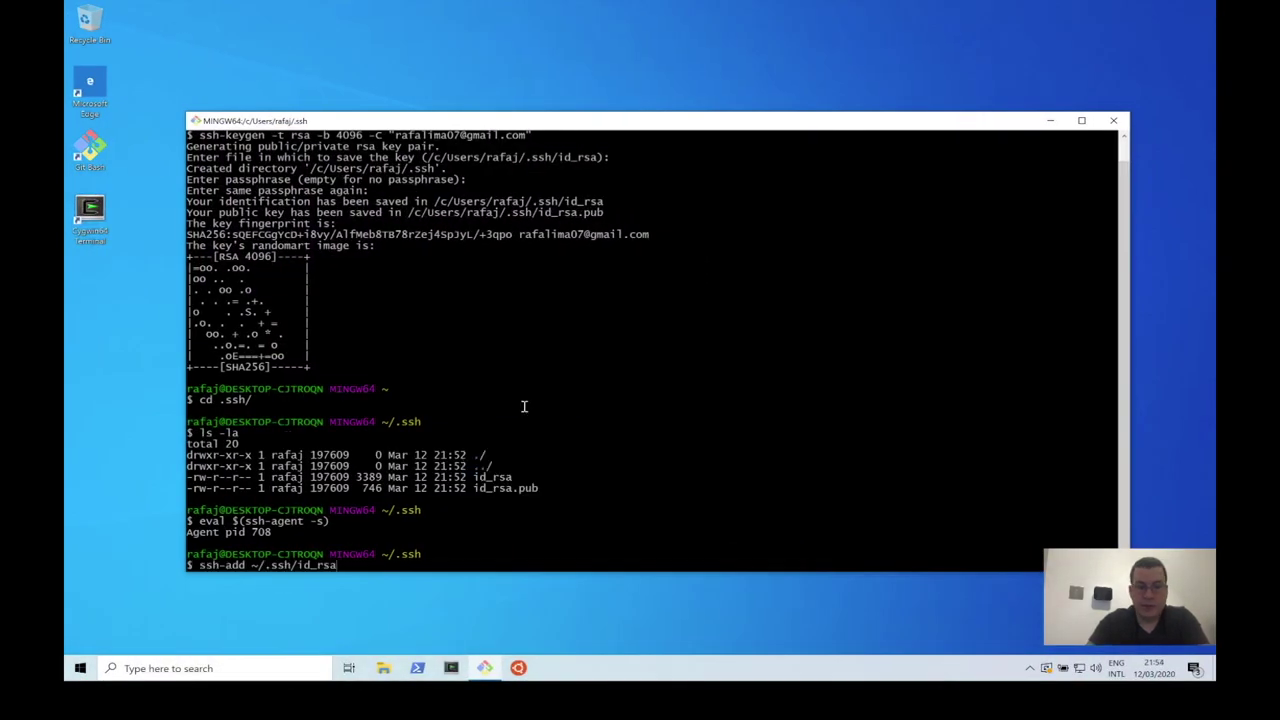
key(Return)
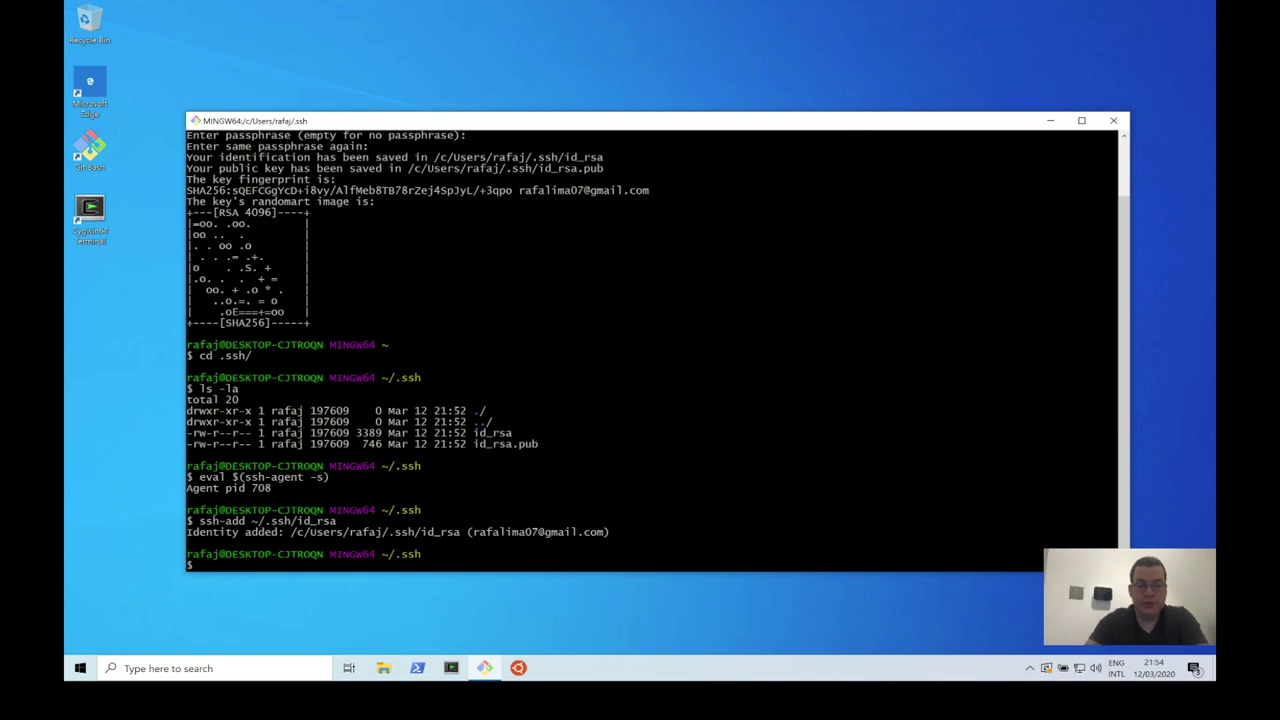
Step: Confirm the key is loaded with ssh-add -l, then open 'Add the SSH key to your GitHub account'
text(ssh-add)
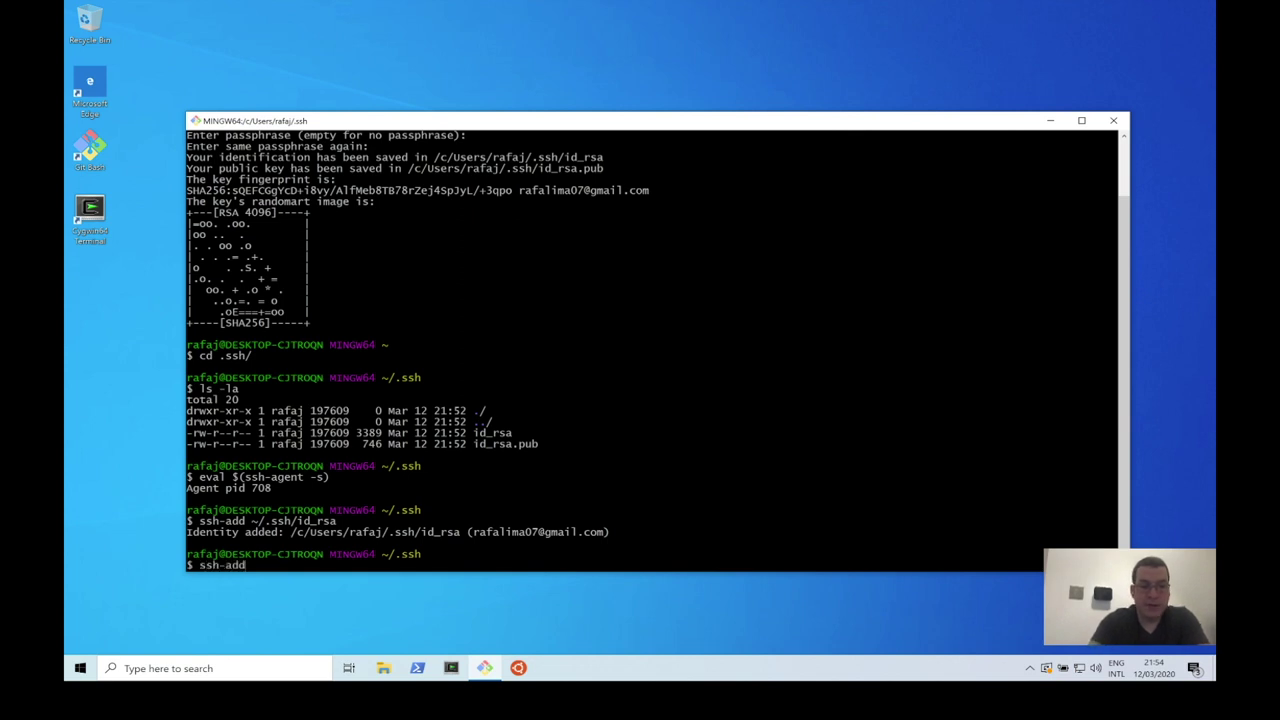
text( -l)
key(Return)
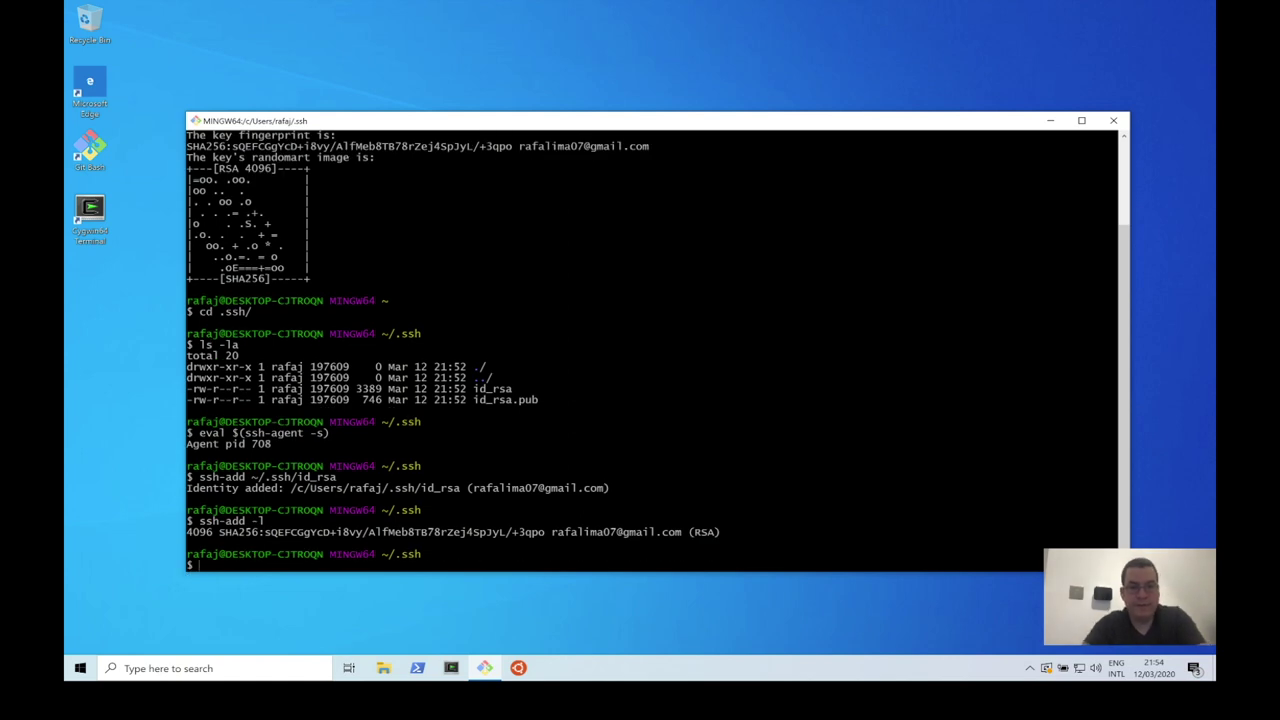
key(ctrl+Left)
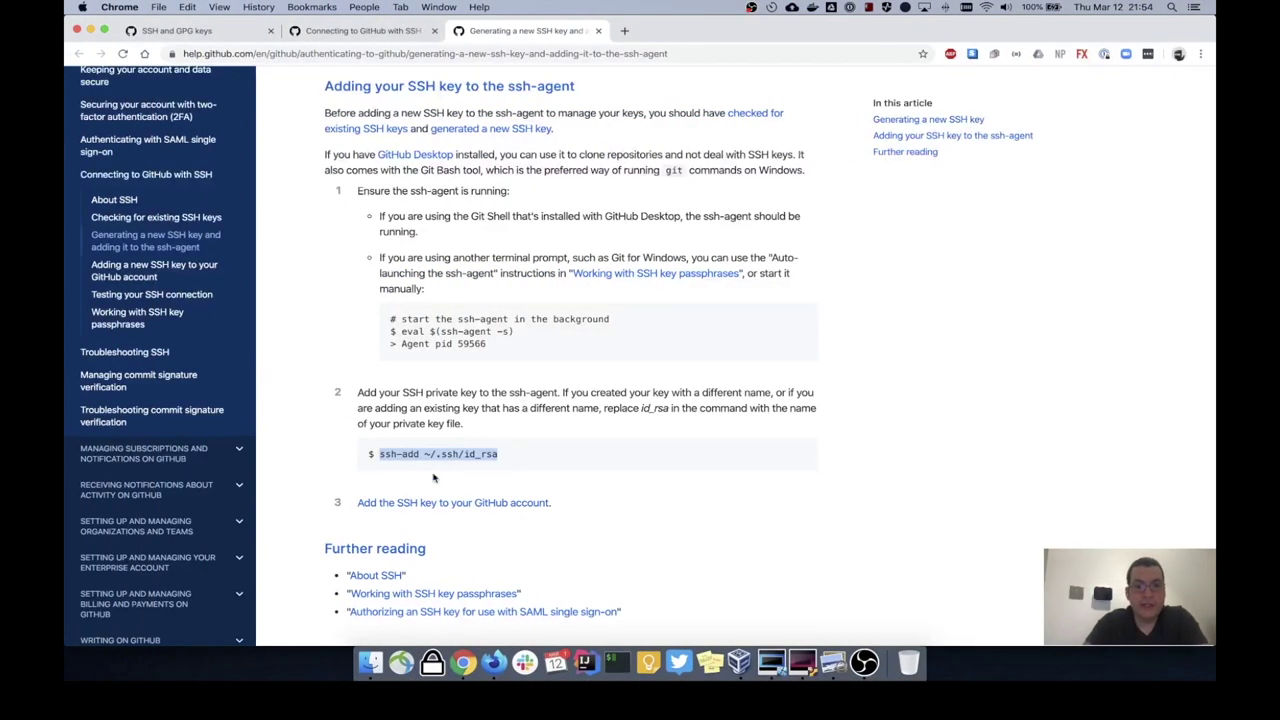
click(435, 505)
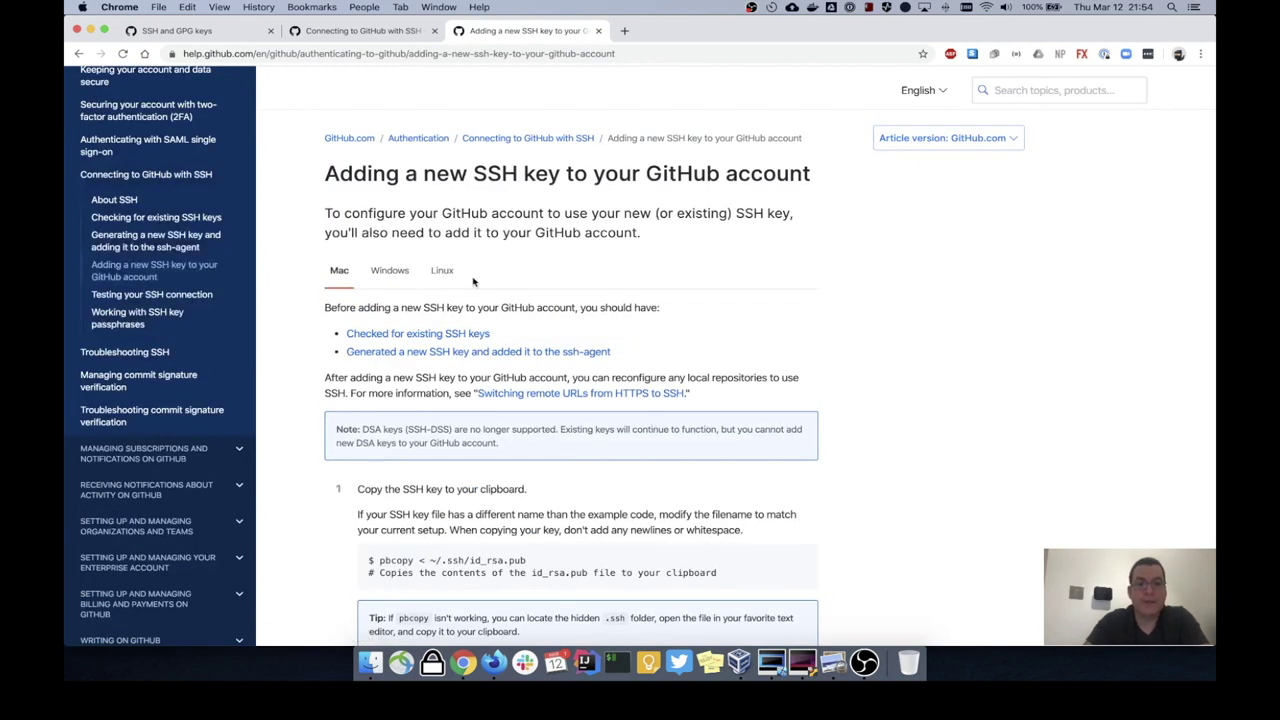
Step: Copy the public key to the clipboard by running clip < ~/.ssh/id_rsa.pub, then open GitHub's SSH keys settings
click(390, 276)
scroll(555, 373, down, 4)
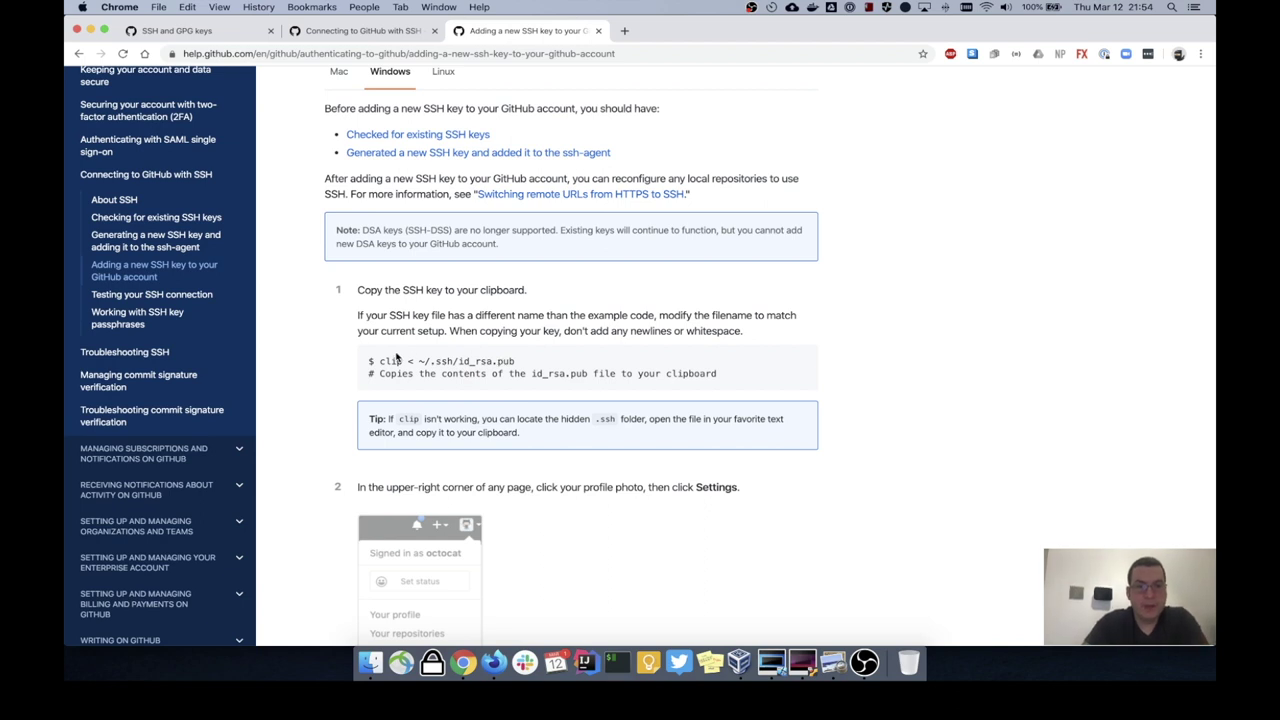
drag(381, 362, 515, 361)
key(super+c)
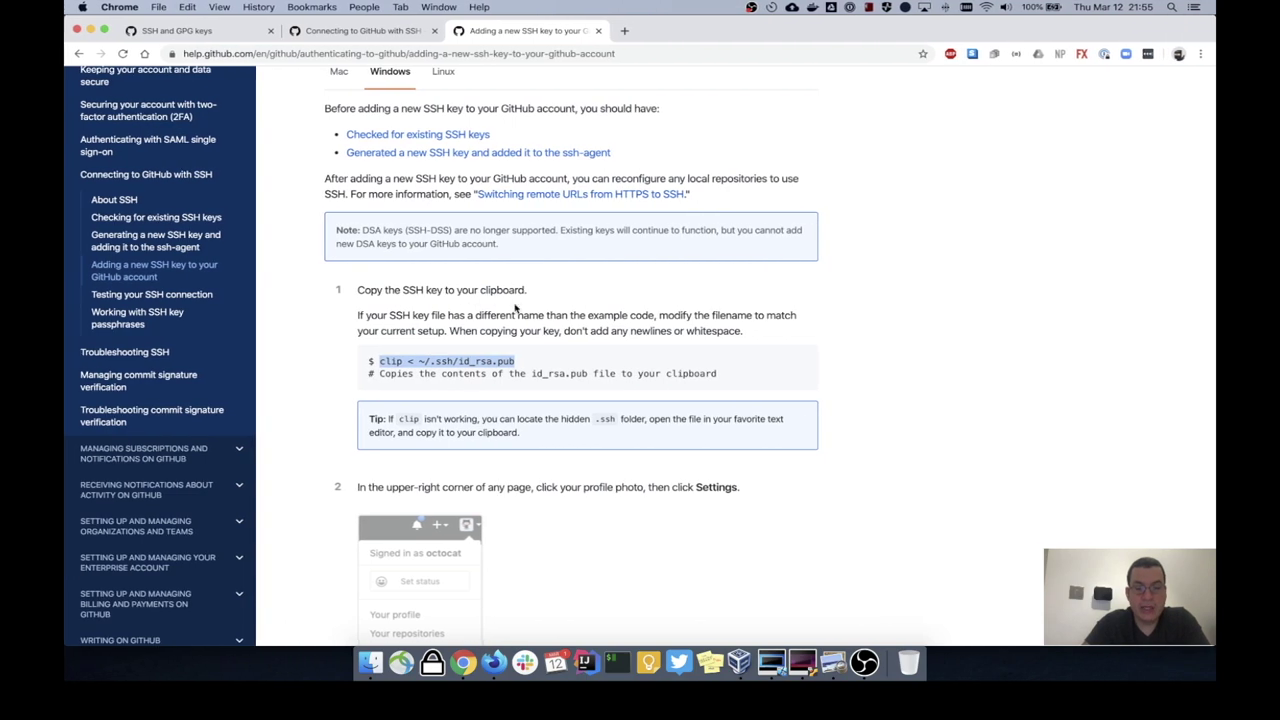
click(585, 662)
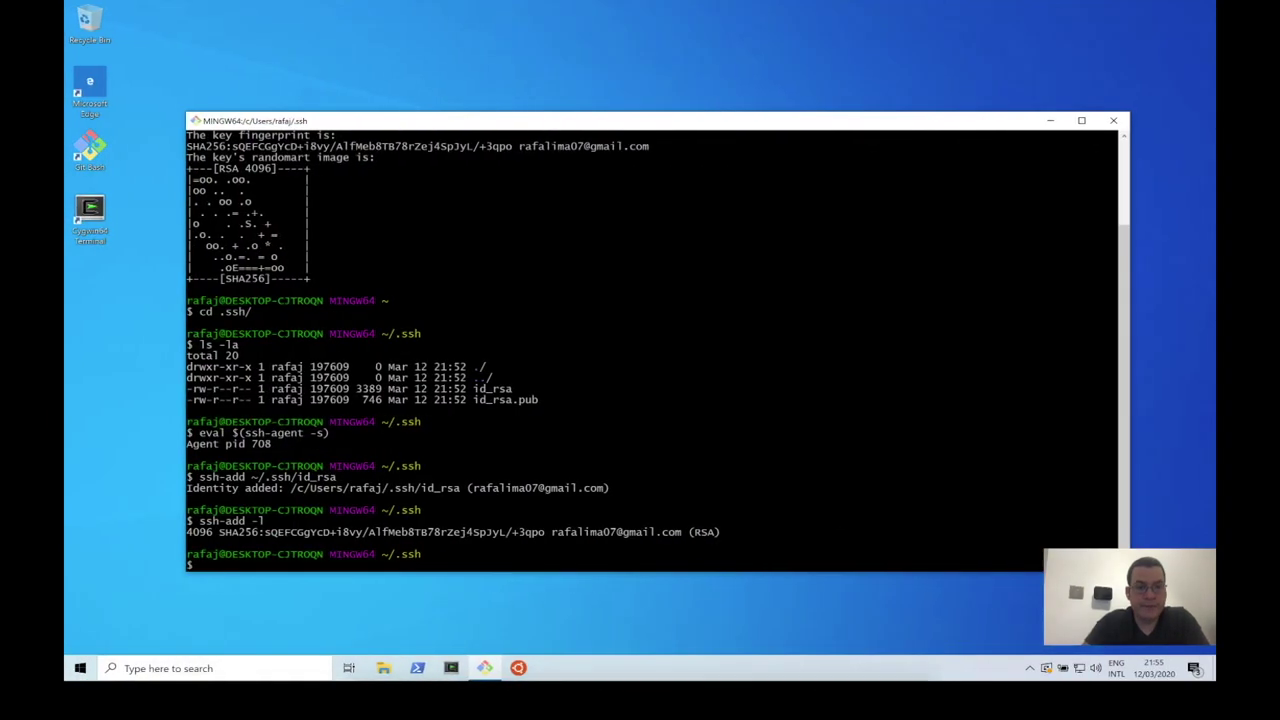
right_click(466, 423)
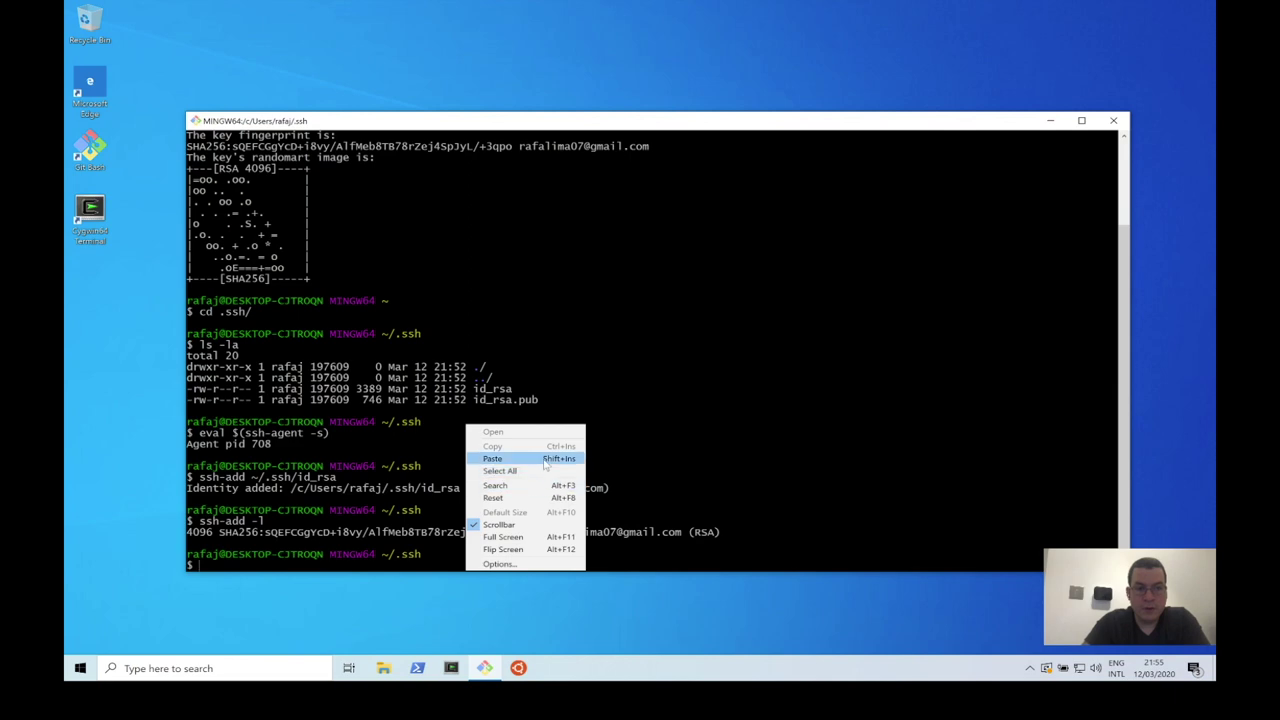
click(493, 458)
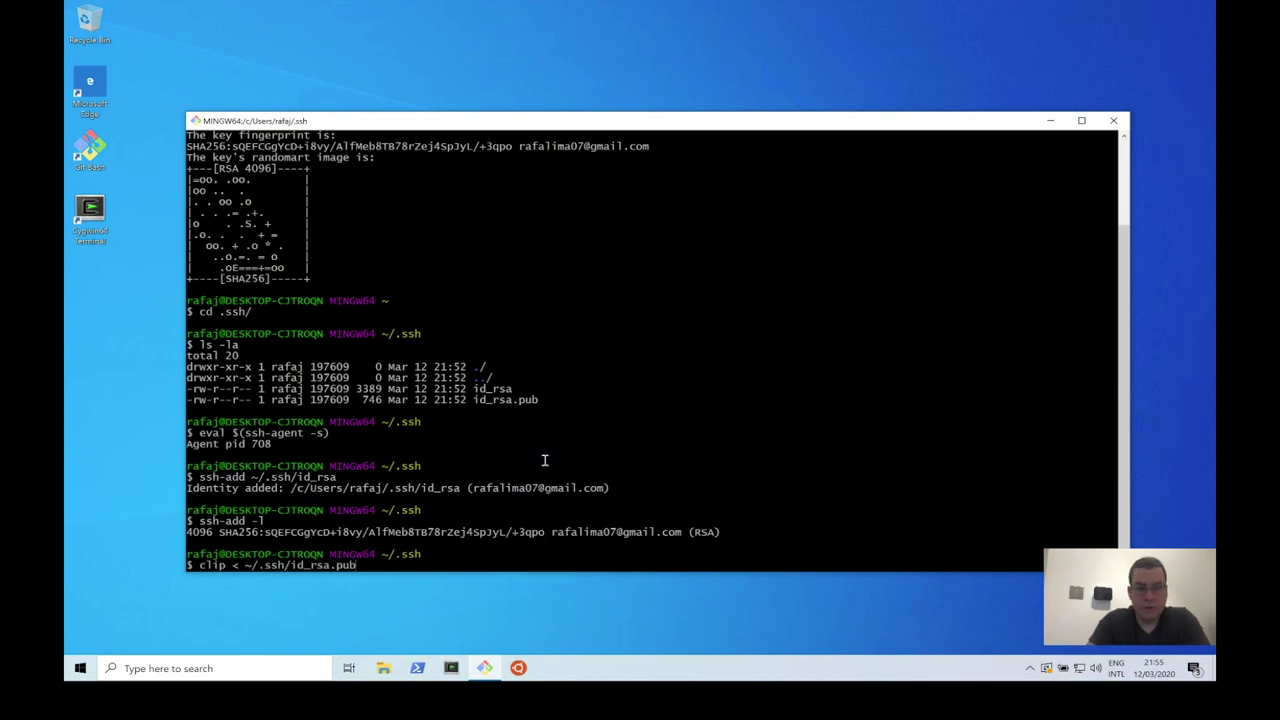
key(Return)
key(ctrl+Right)
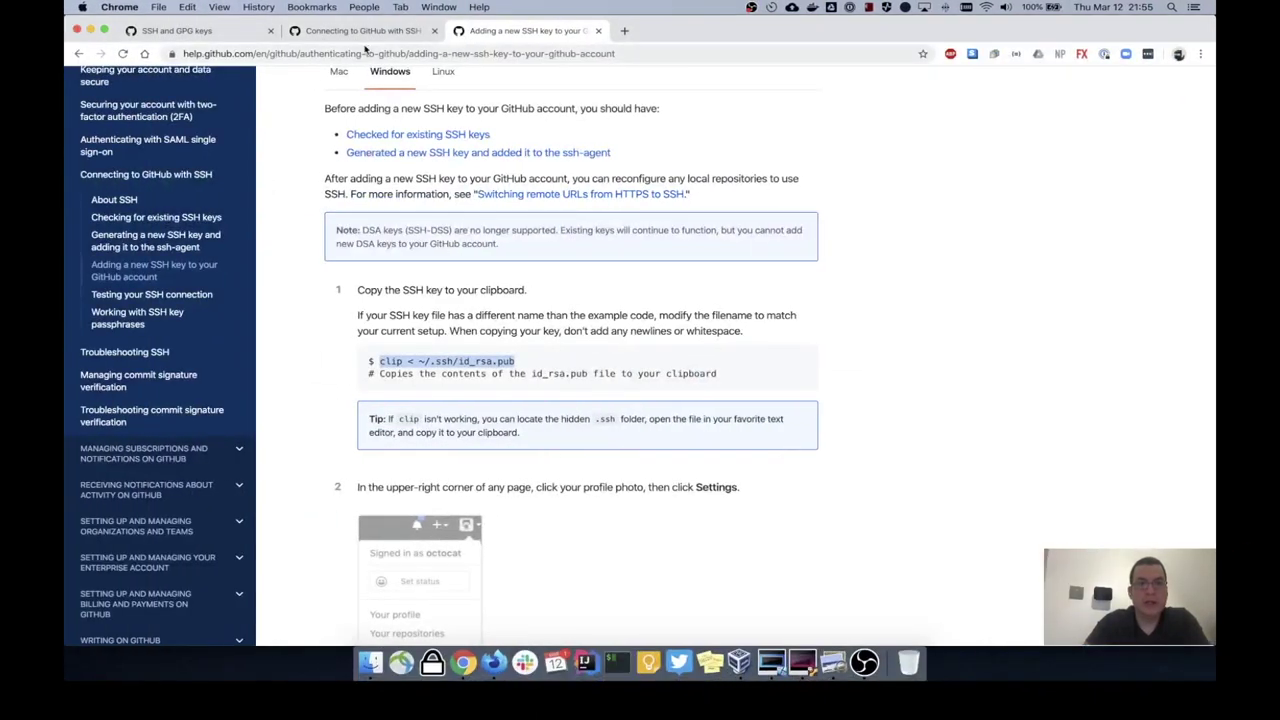
click(208, 31)
Step: Add a new GitHub SSH key titled 'Windows Git bash' with the pasted public key, confirming the password
click(942, 132)
click(535, 189)
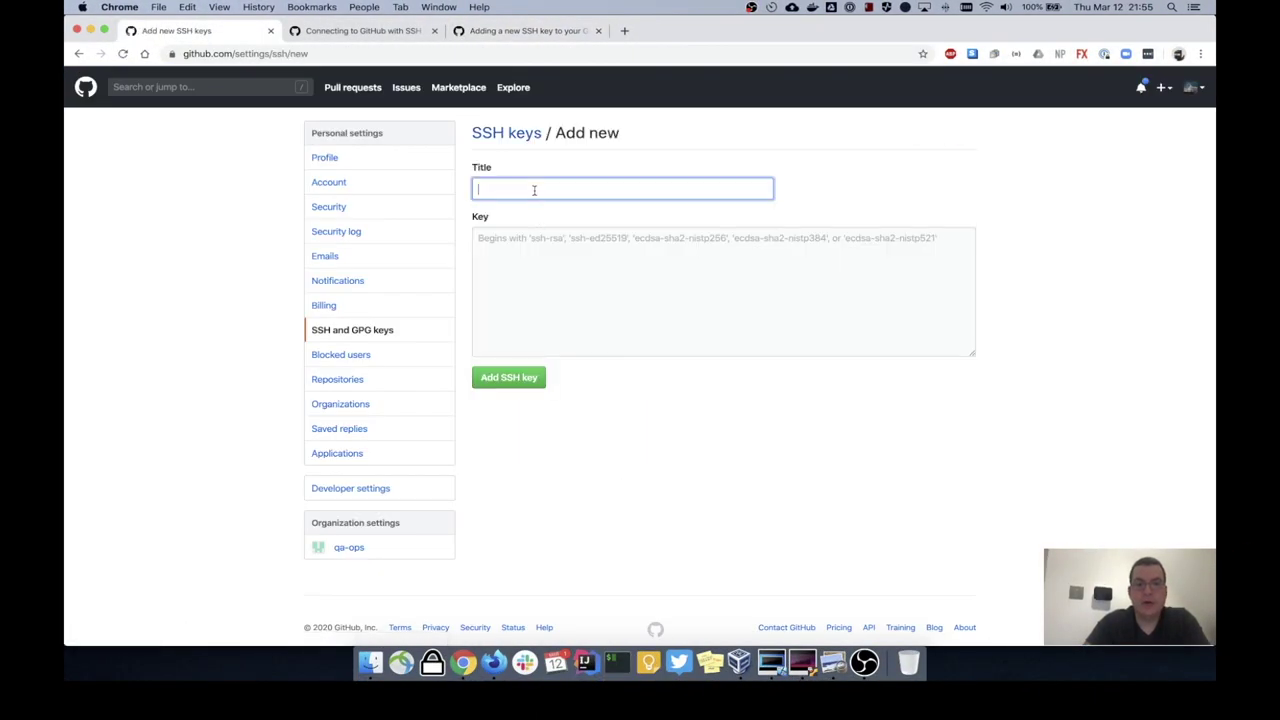
text(windows)
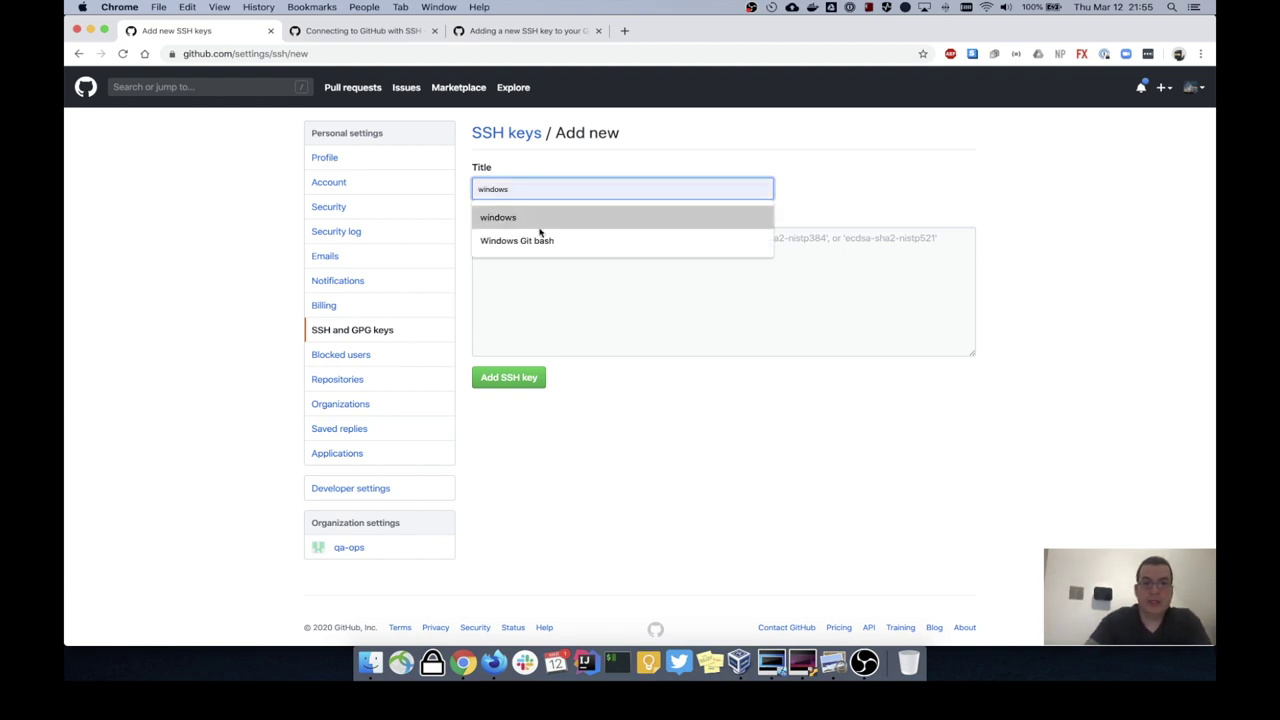
click(540, 238)
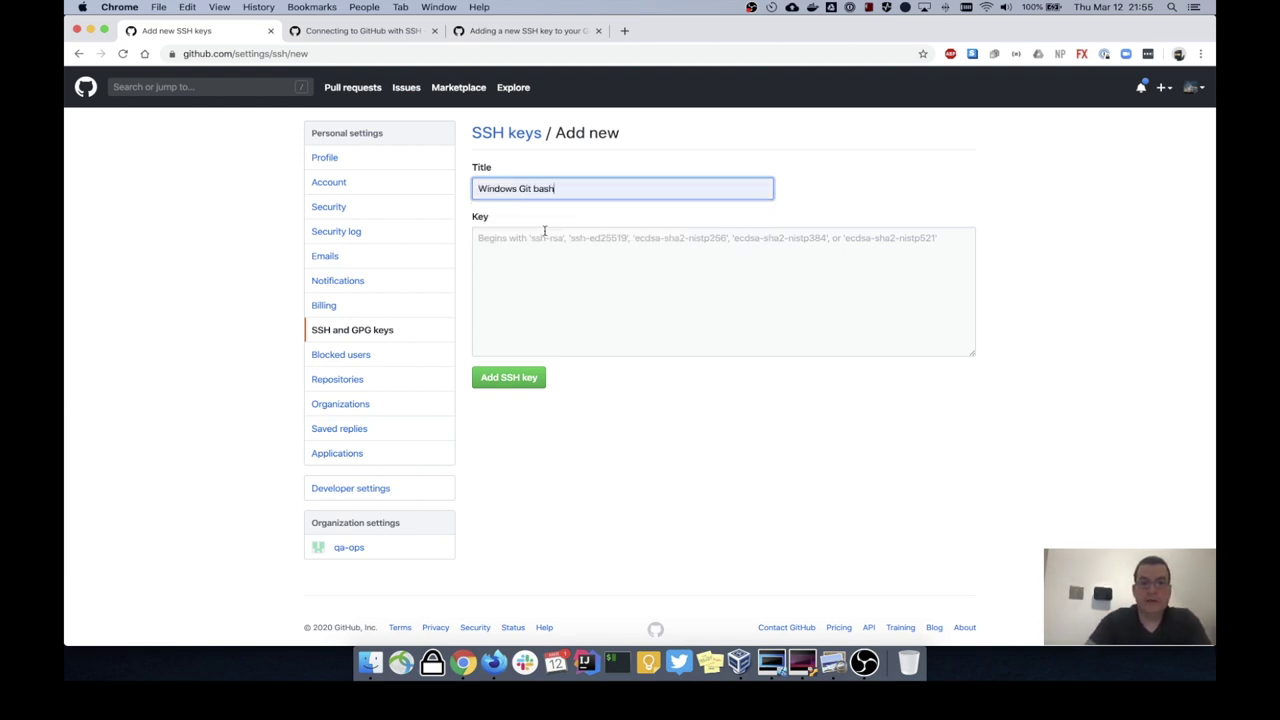
click(551, 263)
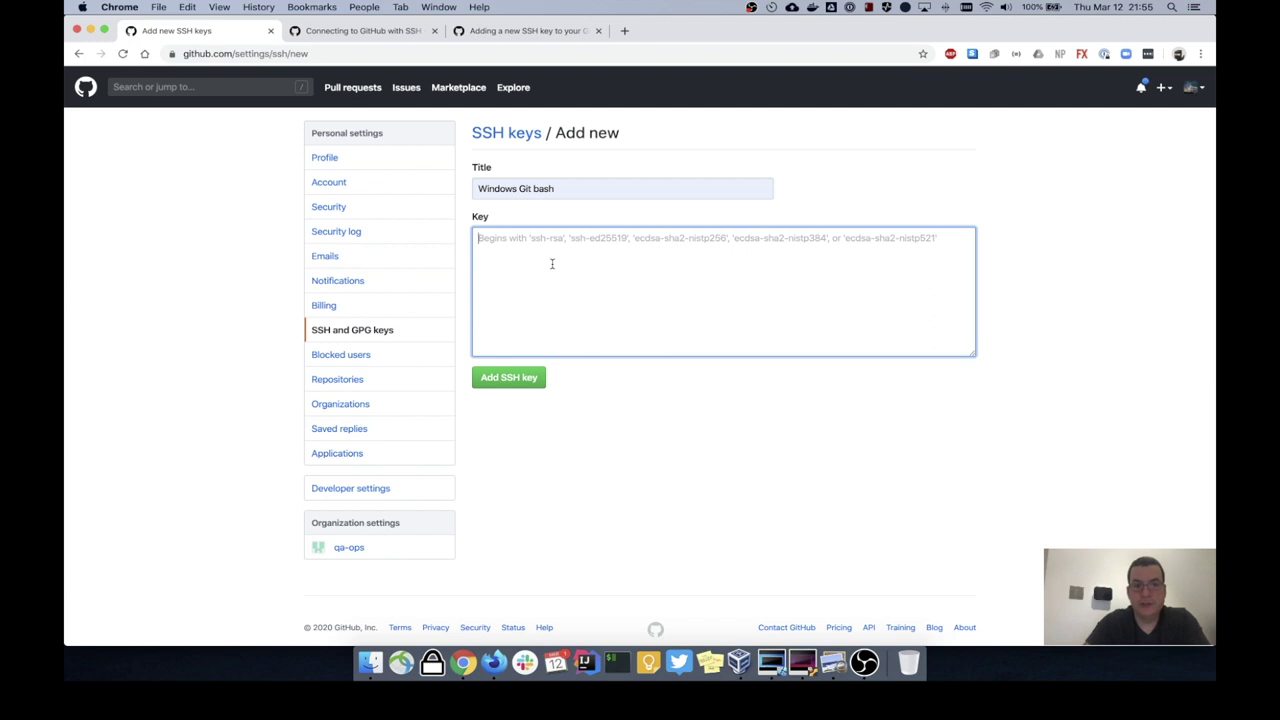
key(super+v)
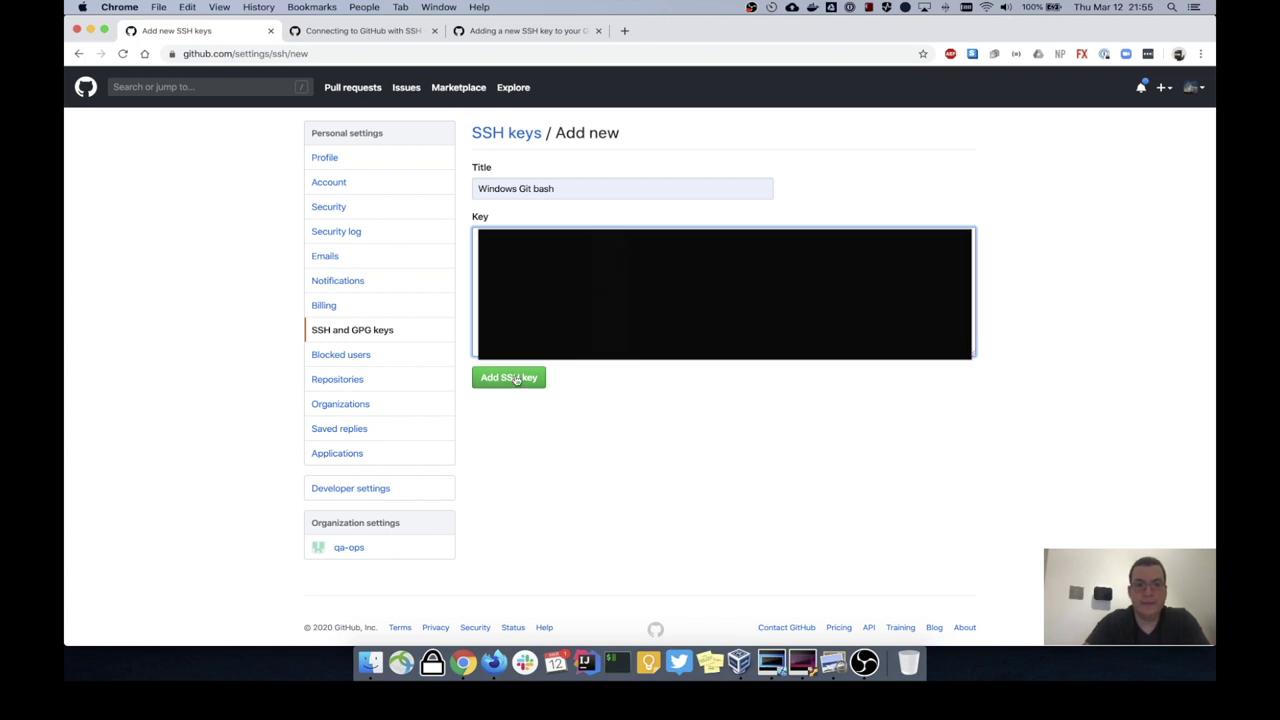
click(512, 381)
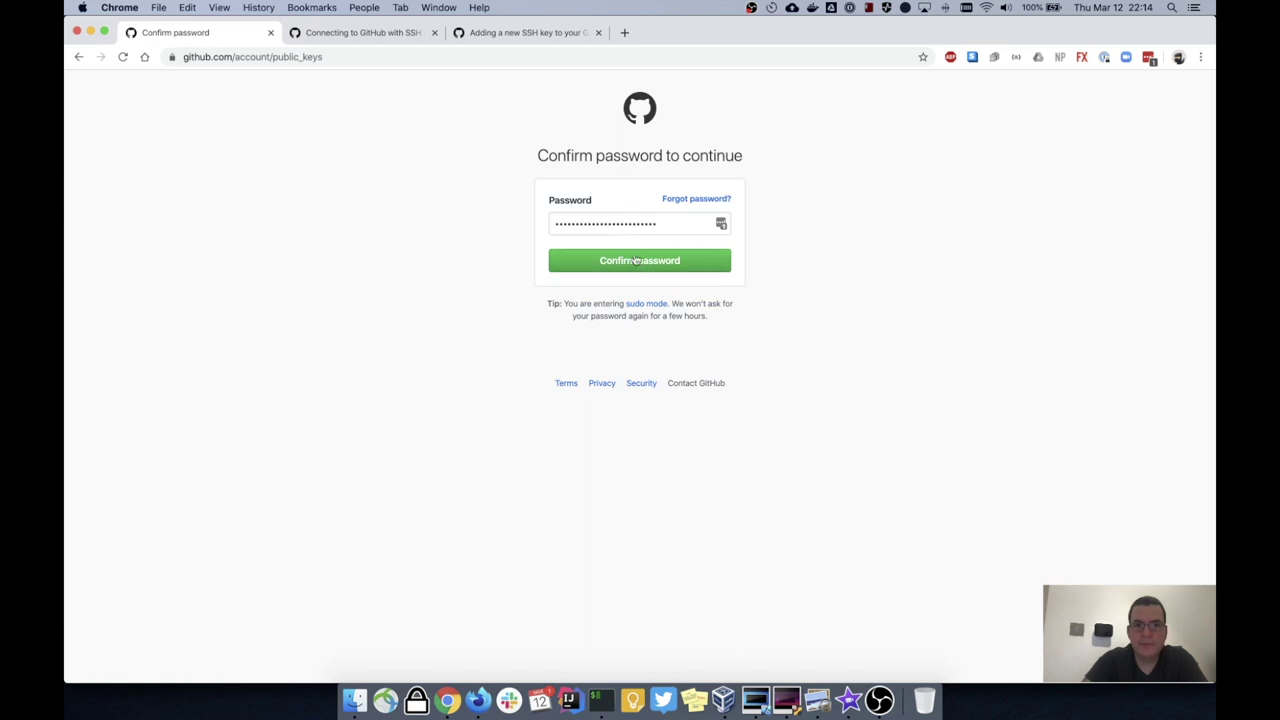
click(637, 268)
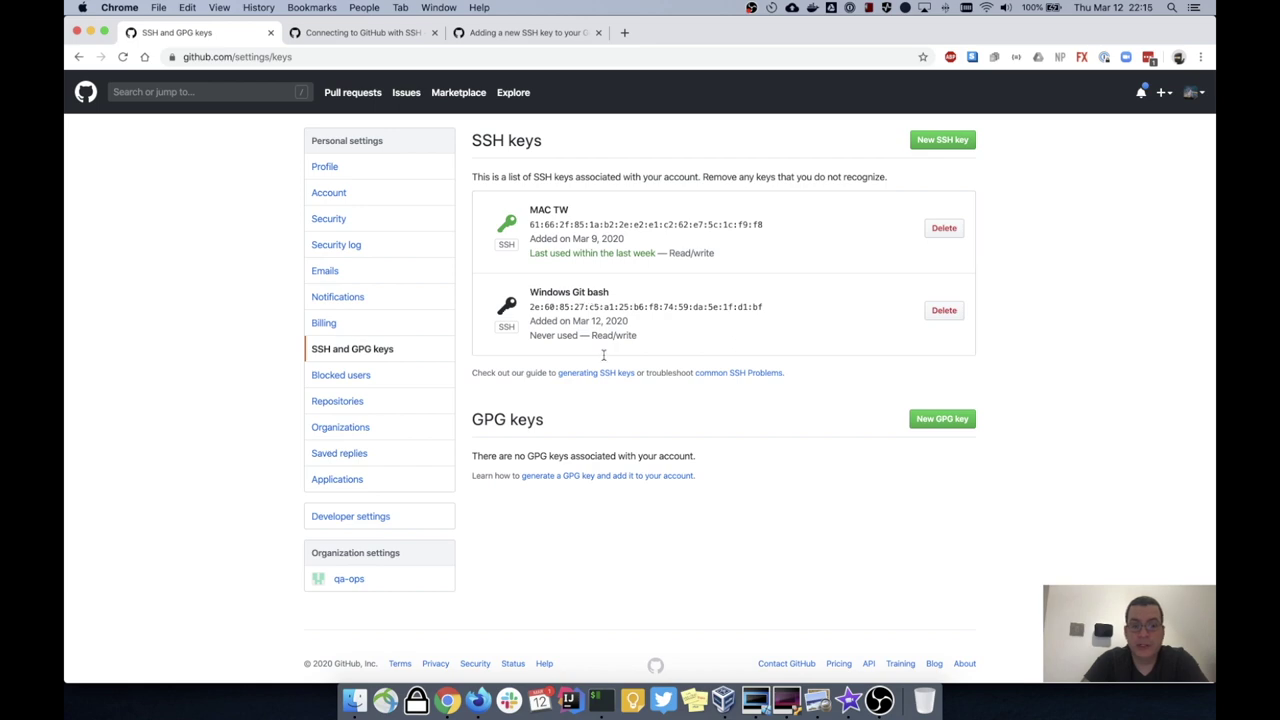
key(ctrl+Right)
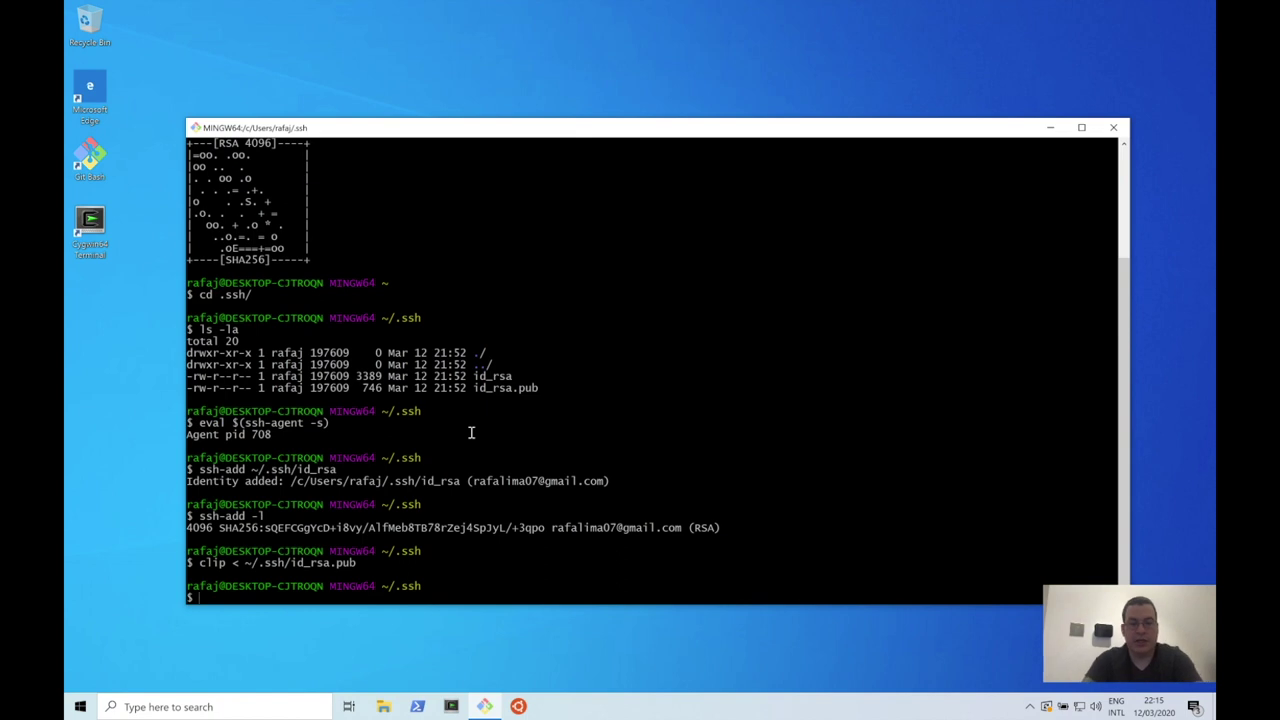
Step: Run cd $HOME in Git Bash to return to the home directory
text(cd $HOME)
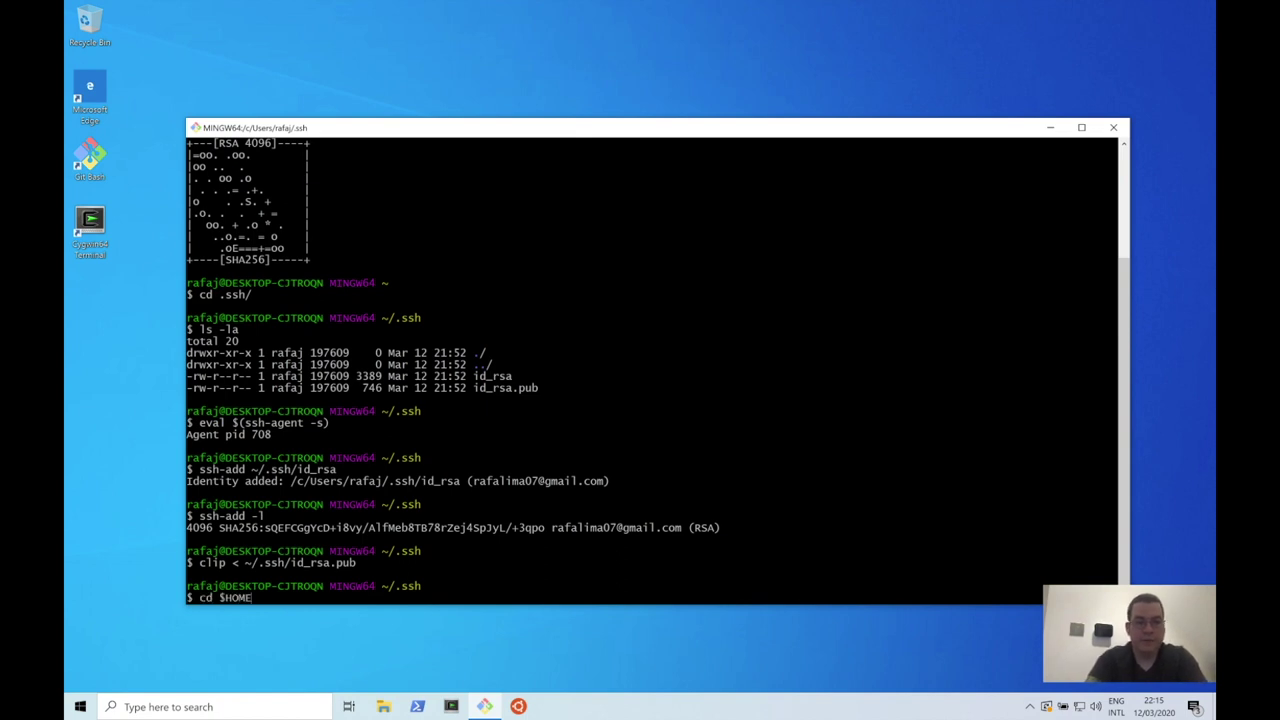
key(Return)
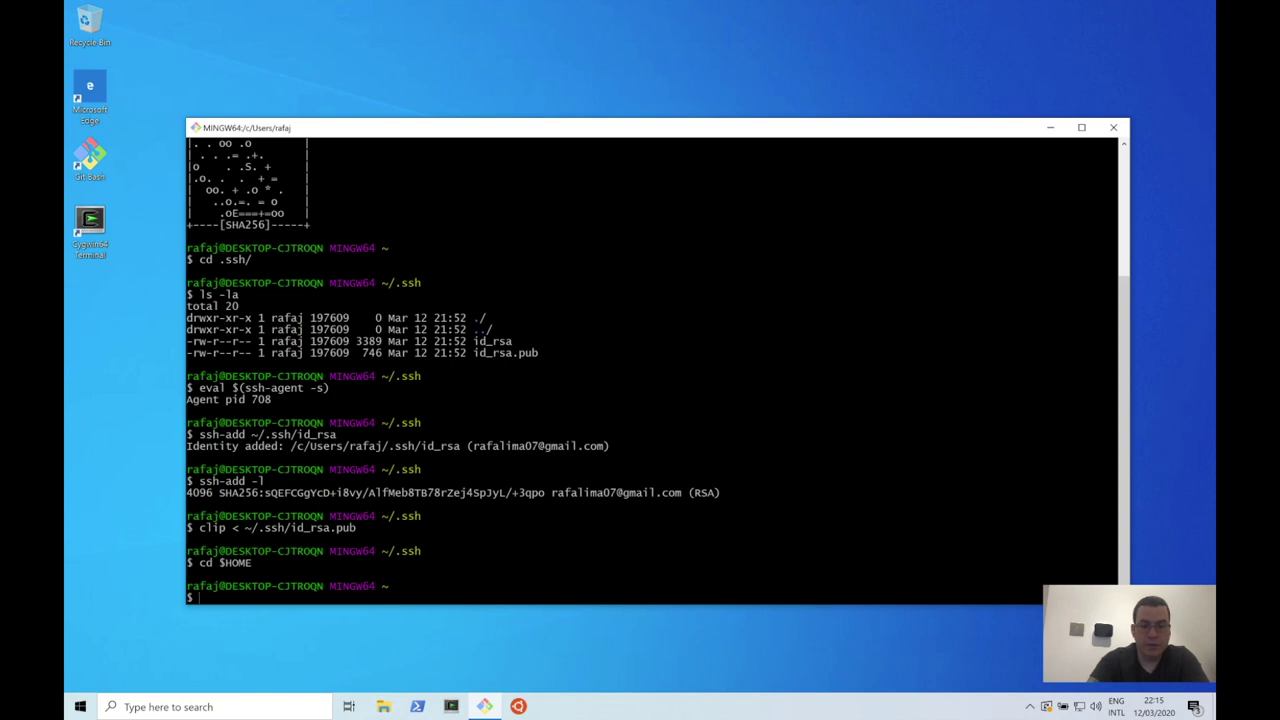
key(ctrl+Left)
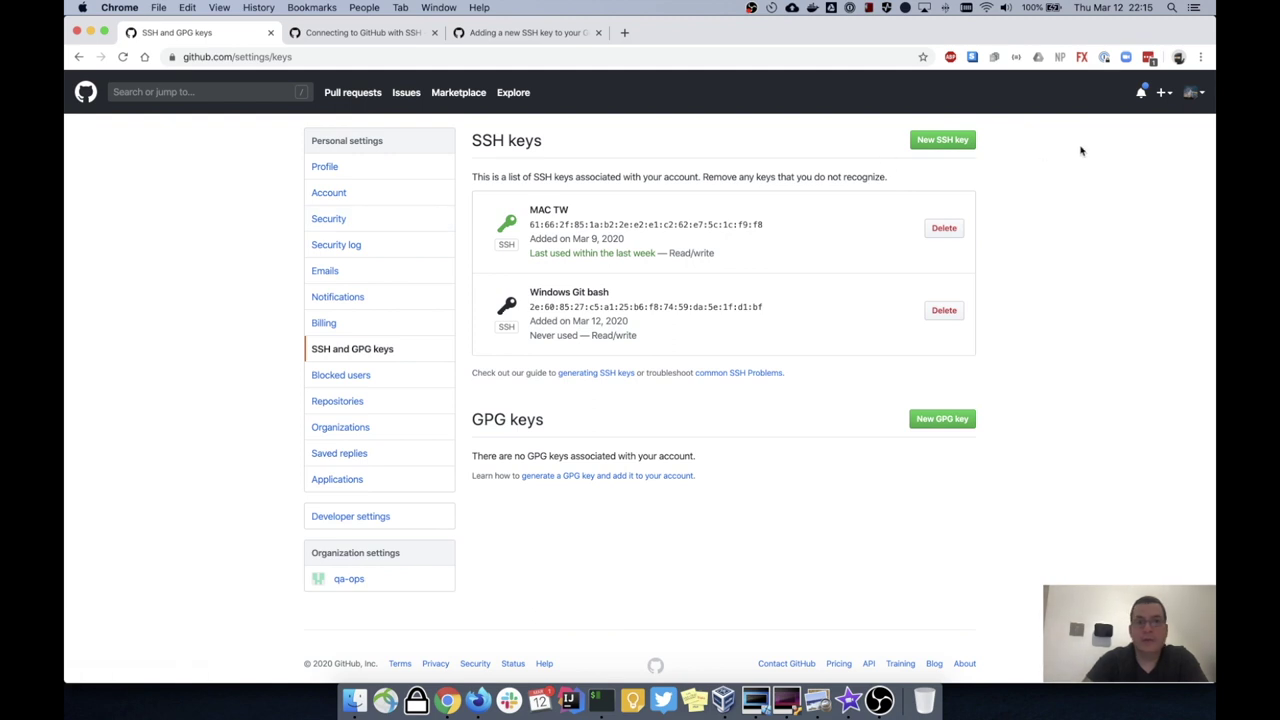
Step: Go to the qa-ops organization and start a new repository named version-control
drag(236, 57, 317, 60)
text(qa)
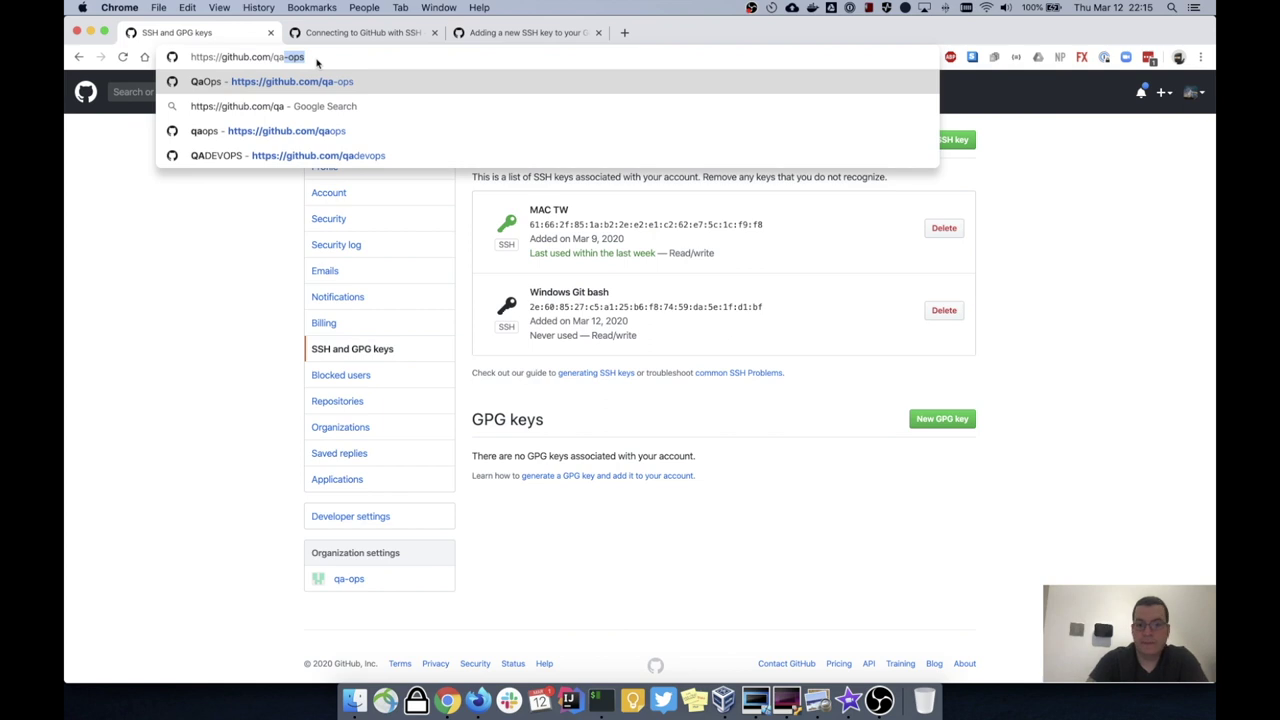
key(Return)
click(527, 321)
click(536, 264)
text(version)
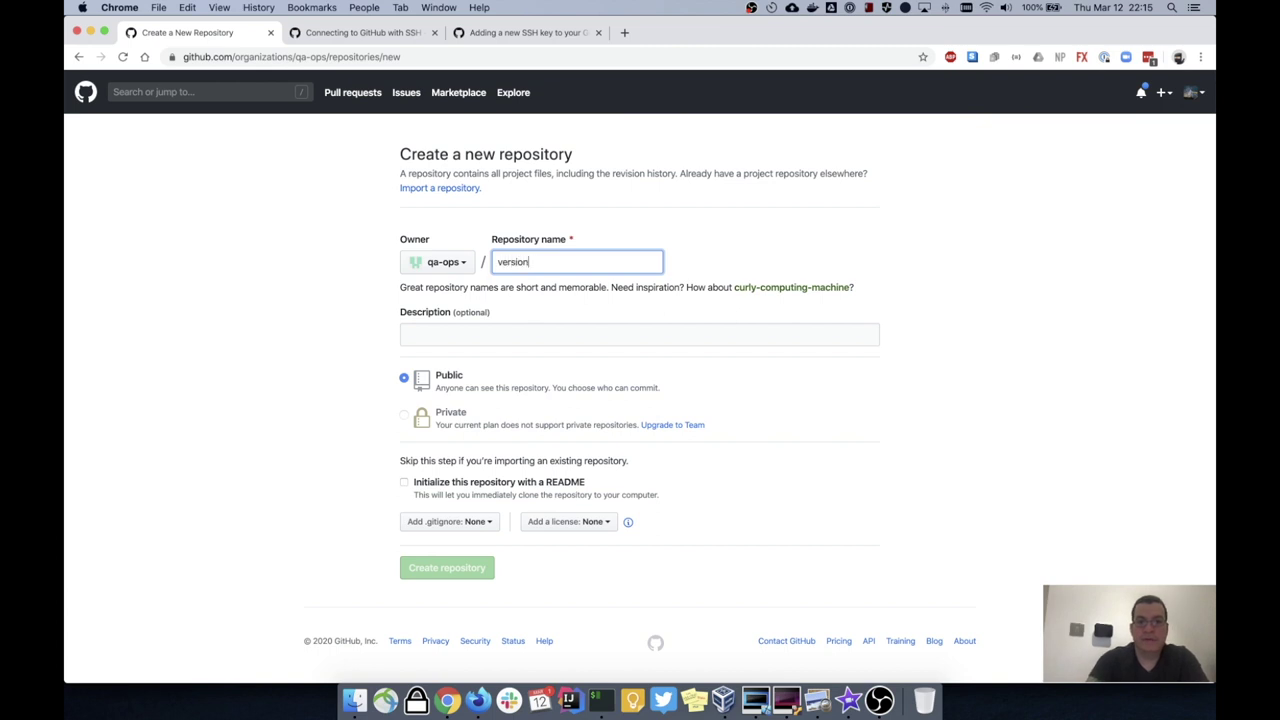
text(-control)
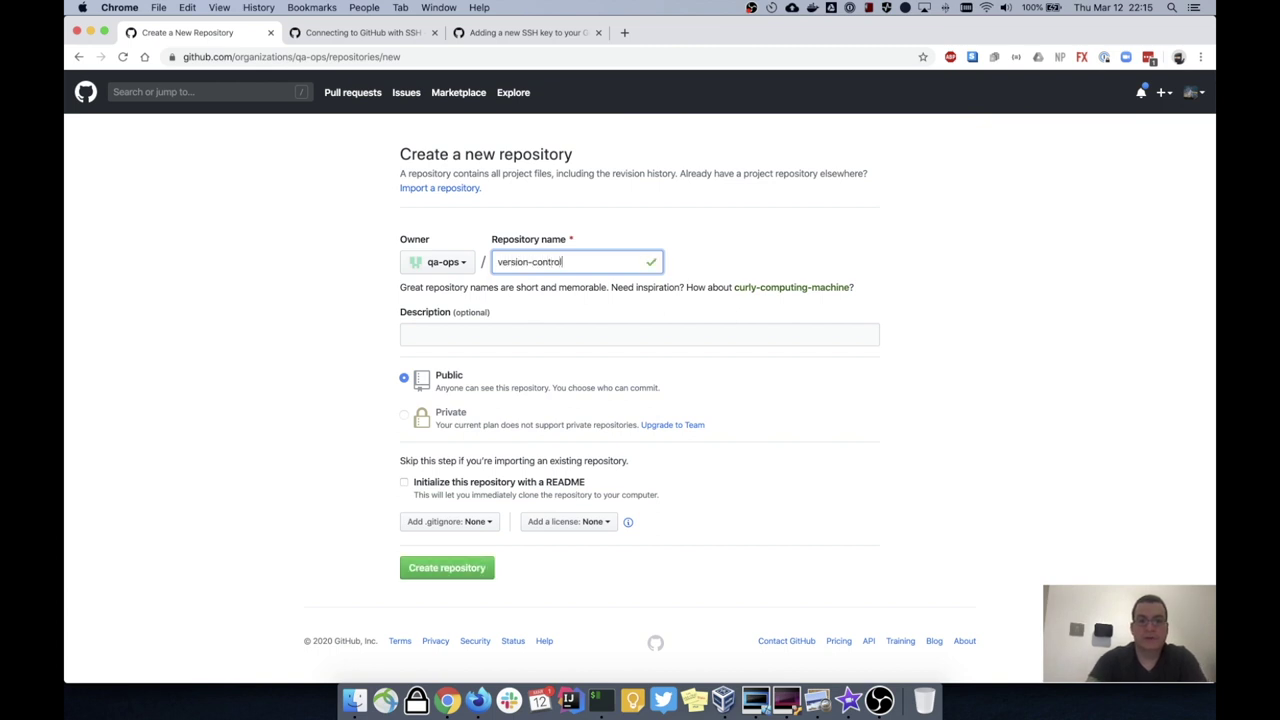
Step: Include a README and the MIT License, leave .gitignore unset, and create the repository
click(424, 482)
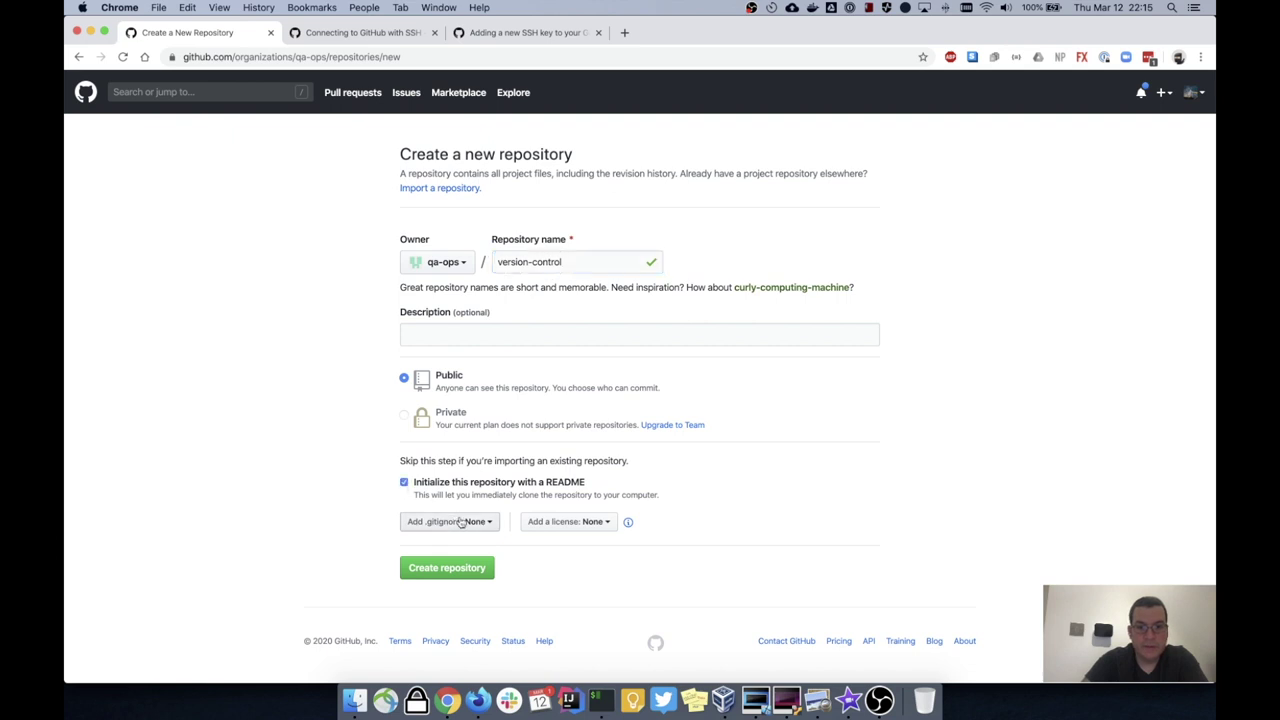
click(557, 522)
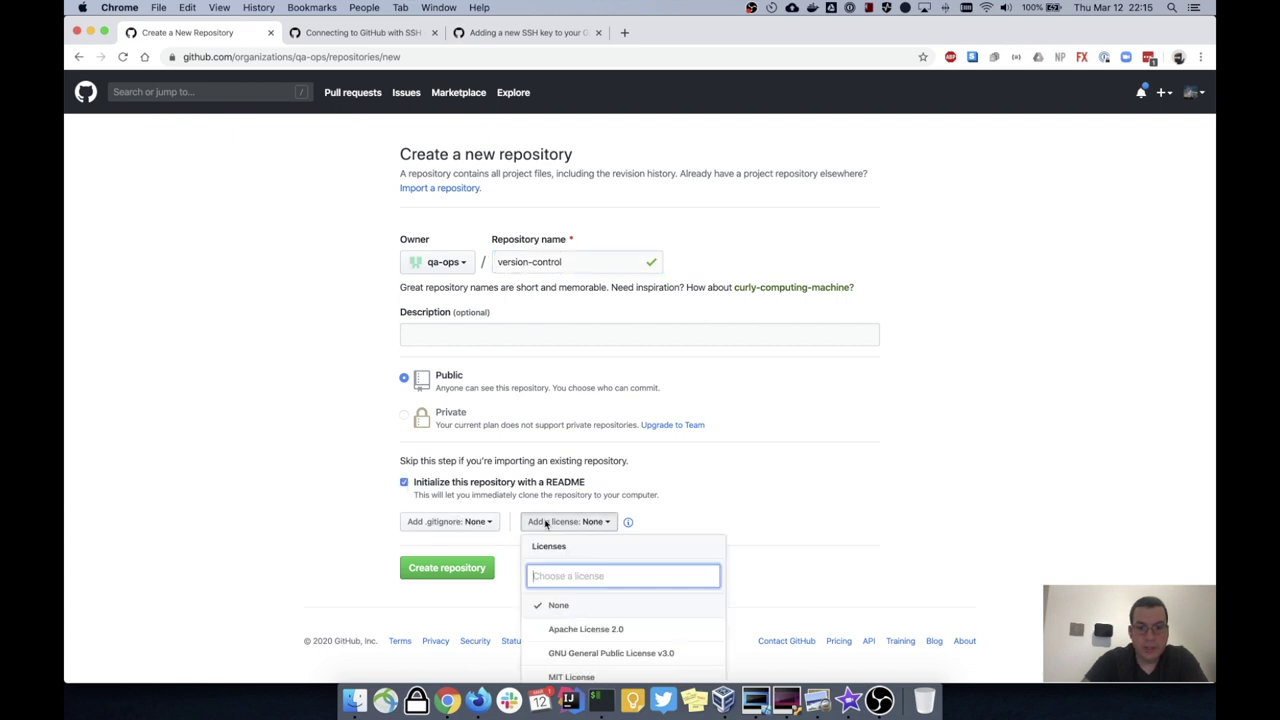
click(590, 677)
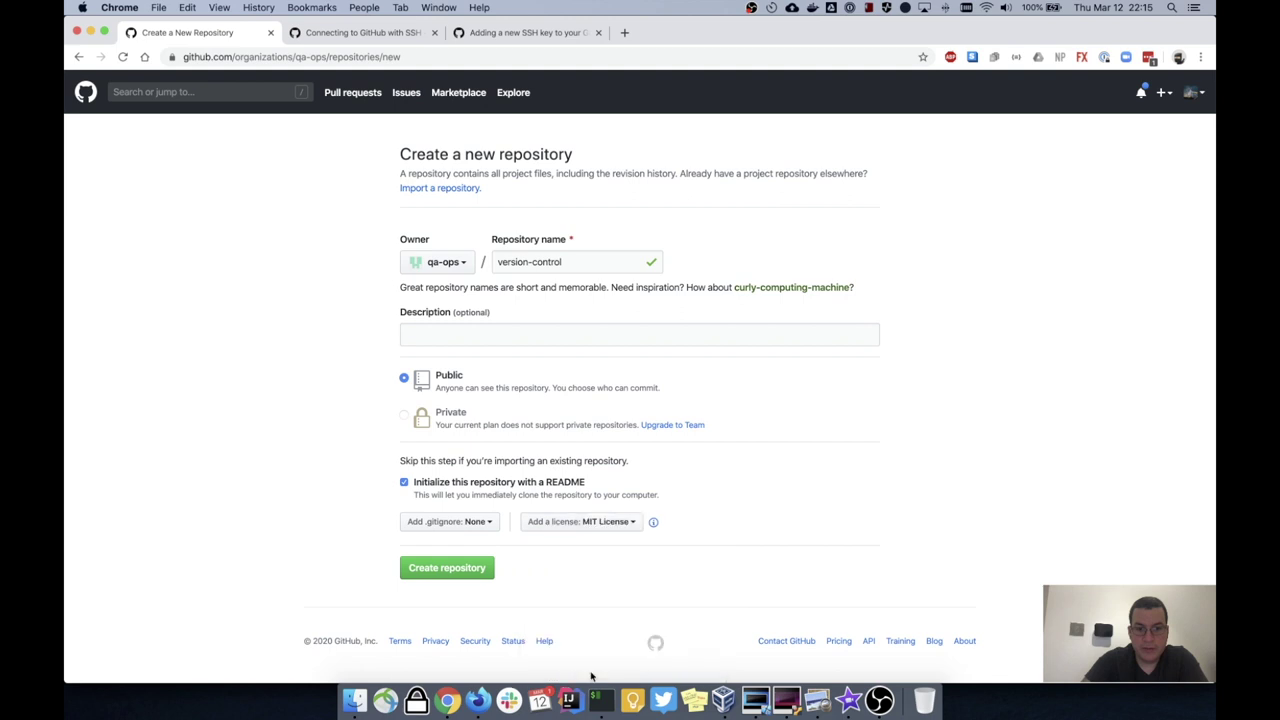
click(485, 521)
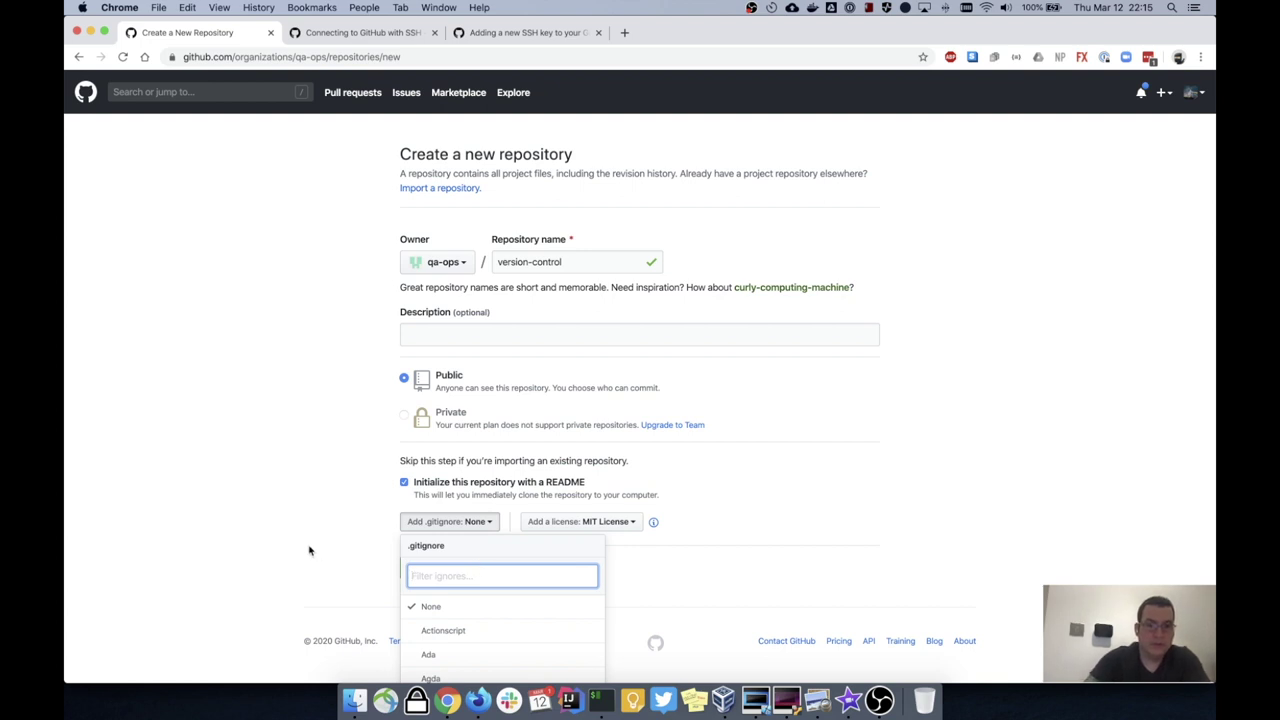
key(Escape)
click(455, 570)
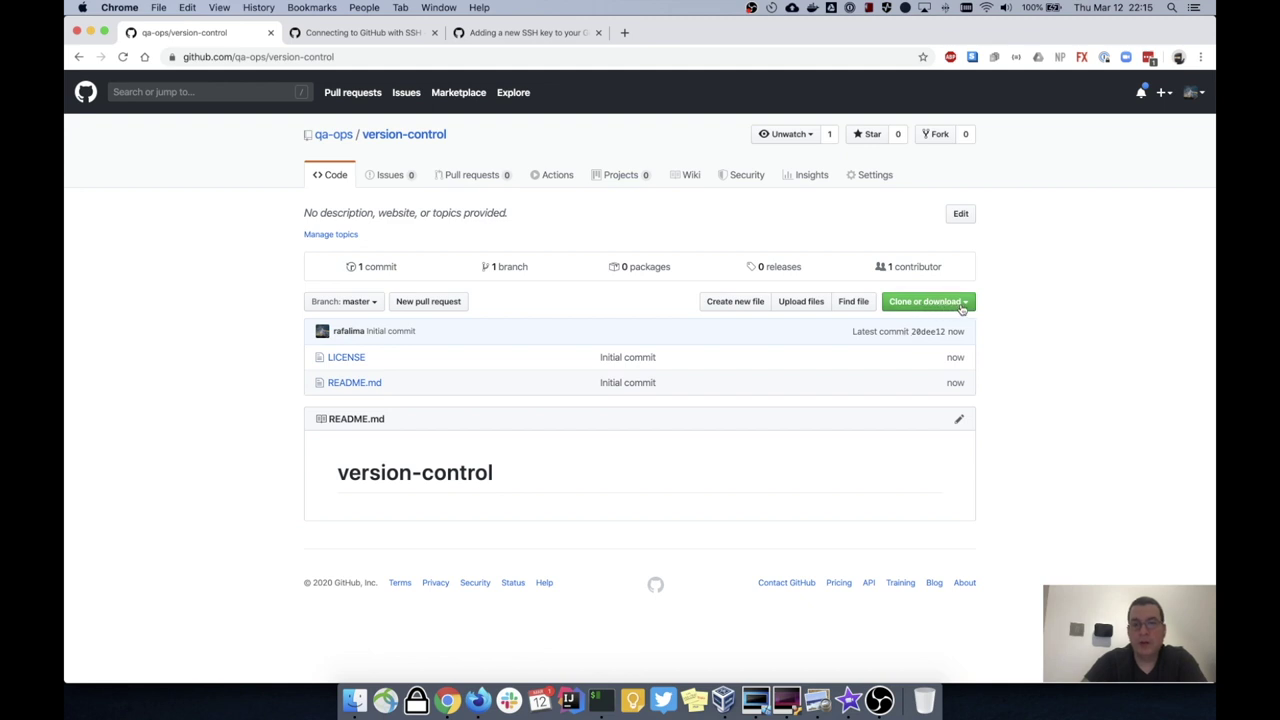
Step: Copy the SSH clone address of qa-ops/version-control from the Clone or download menu
click(965, 303)
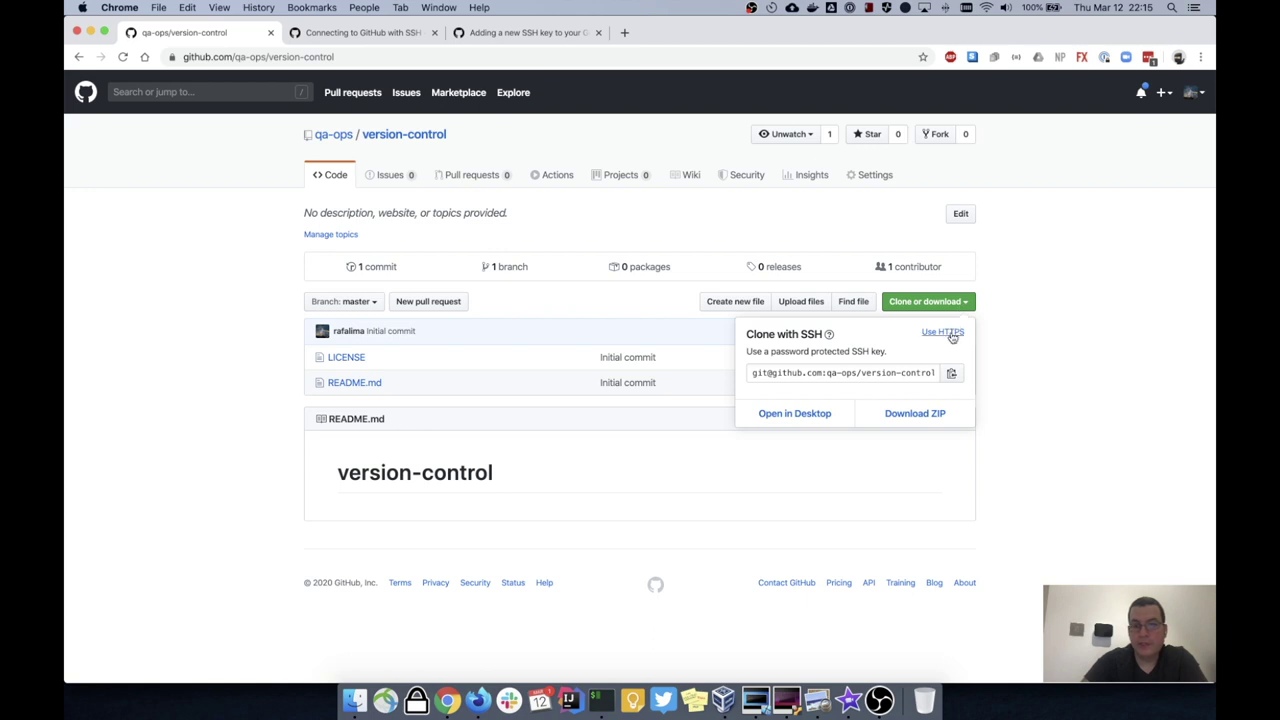
click(946, 334)
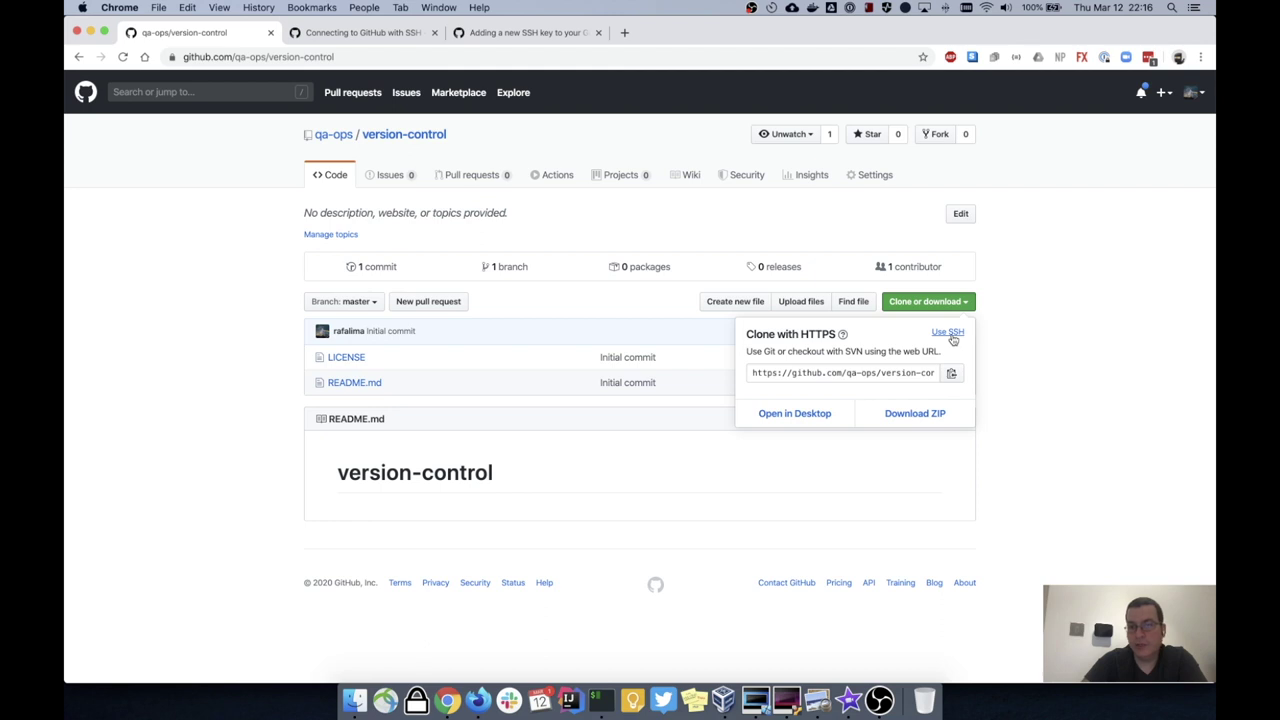
click(951, 334)
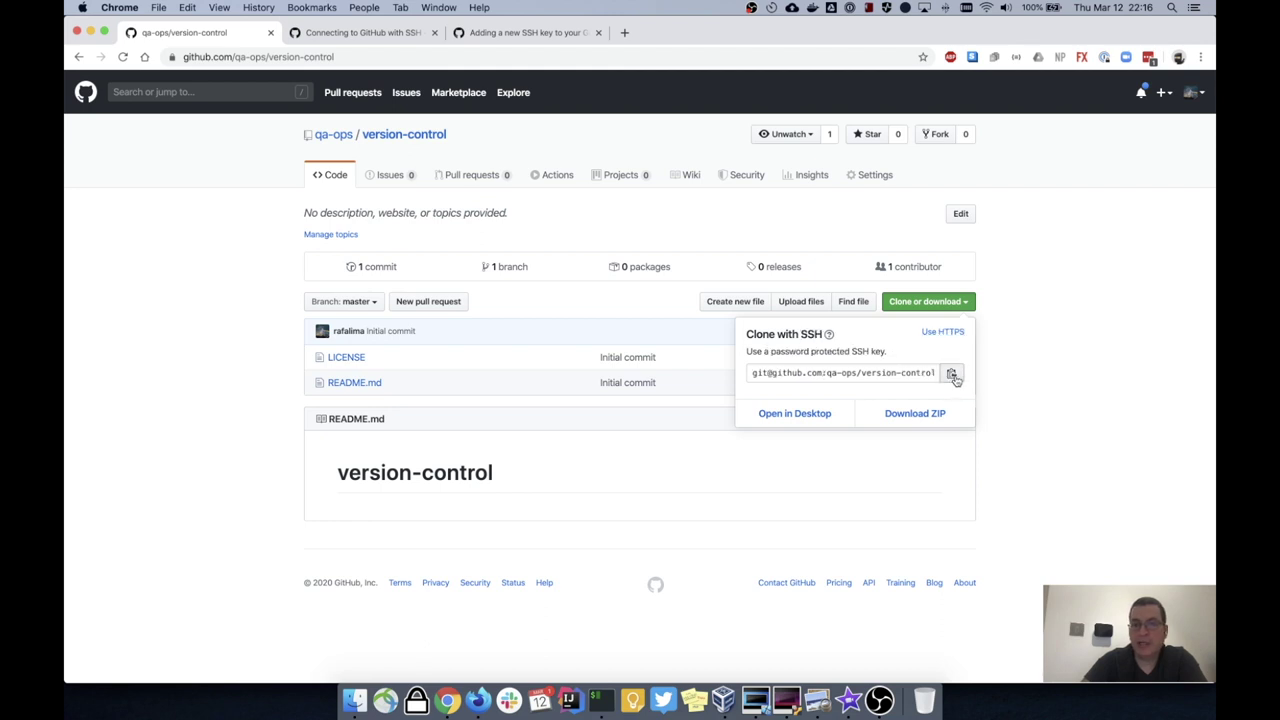
click(951, 373)
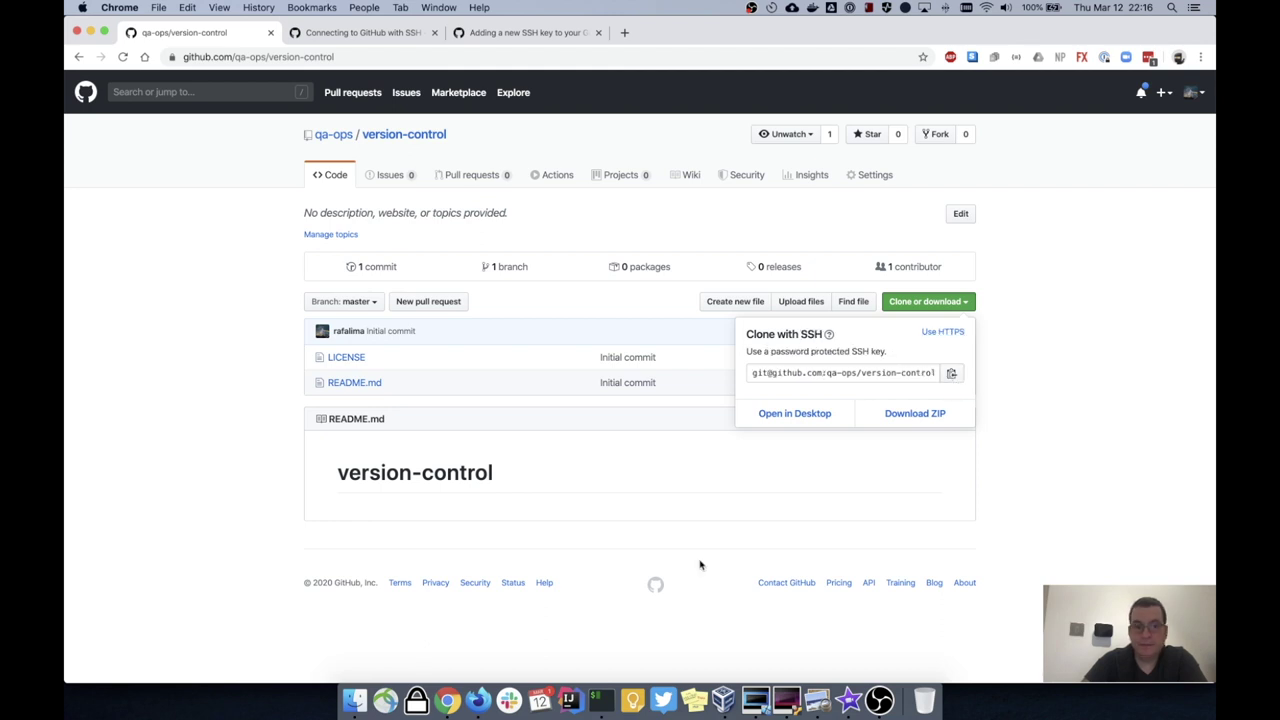
click(596, 700)
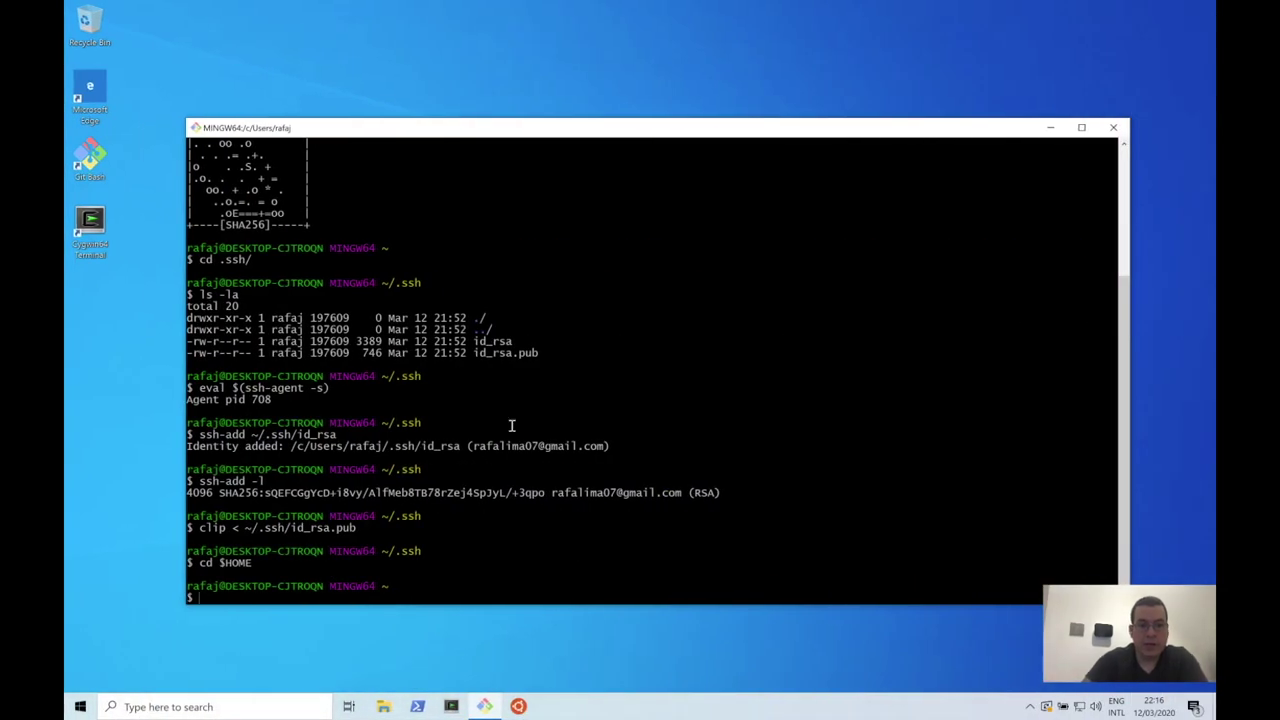
Step: Clone the repository with git clone and the pasted SSH URL, accepting GitHub's host fingerprint with yes
text(git clone)
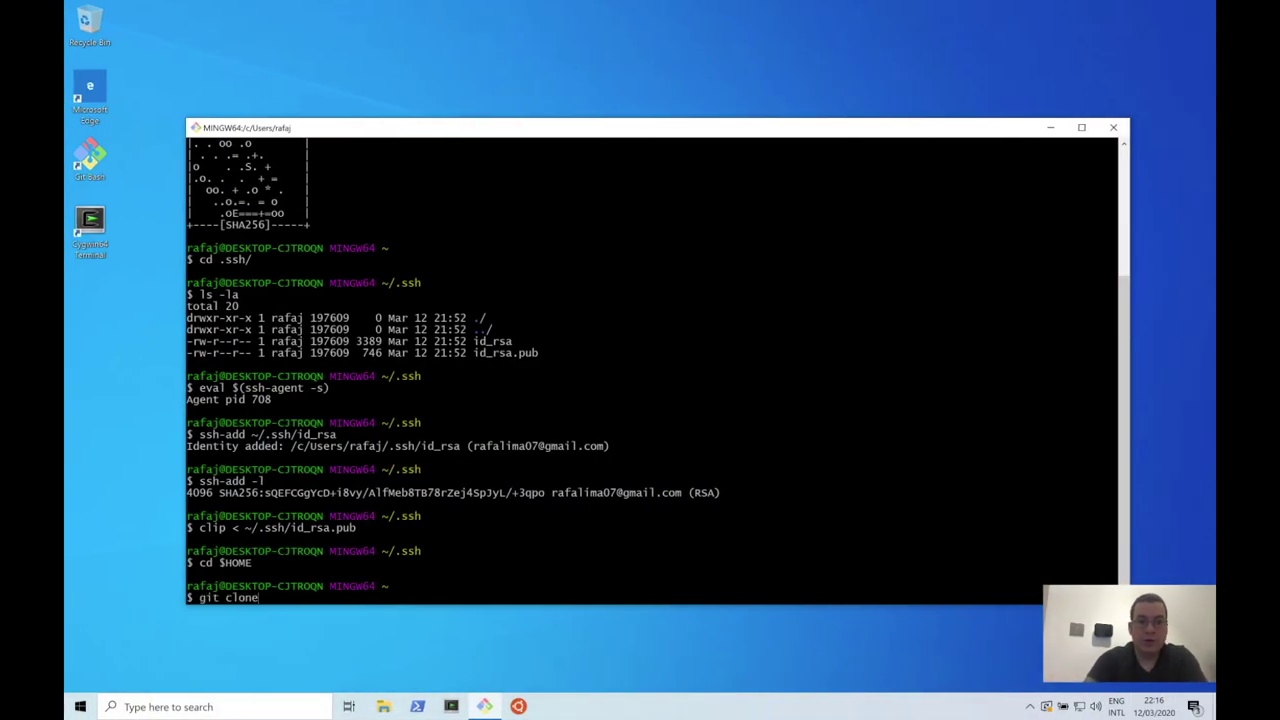
right_click(557, 395)
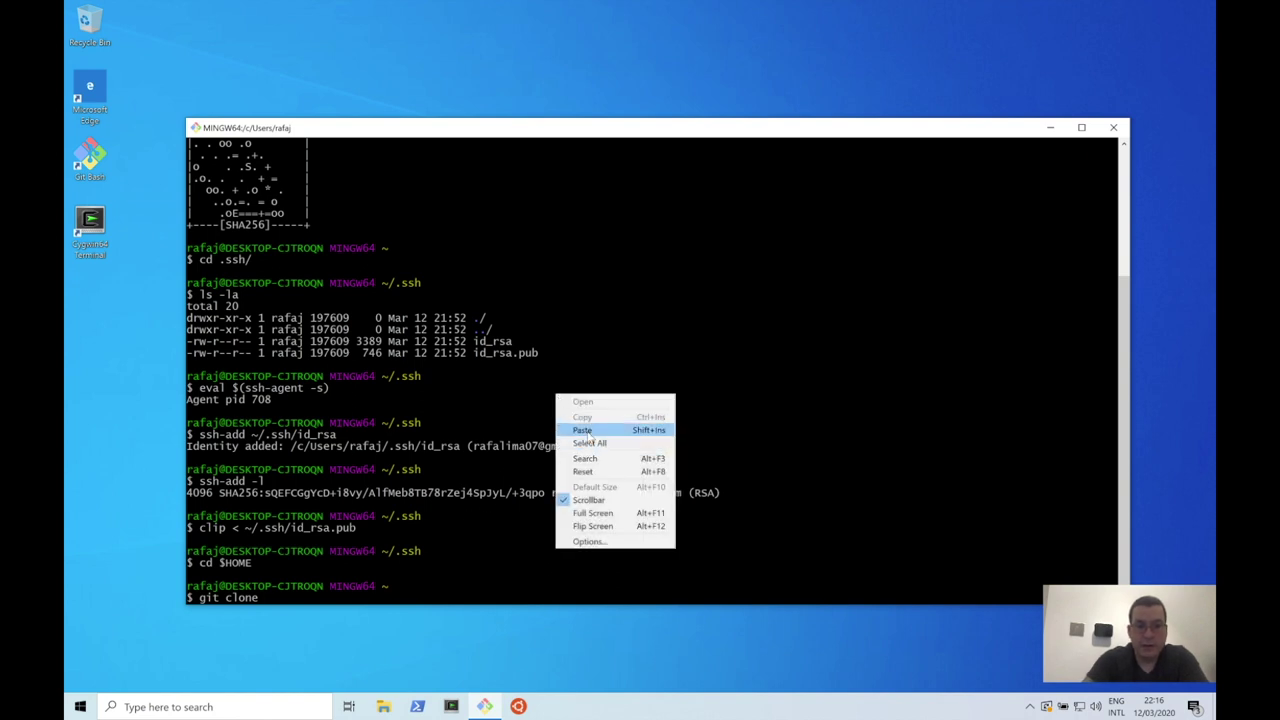
click(585, 430)
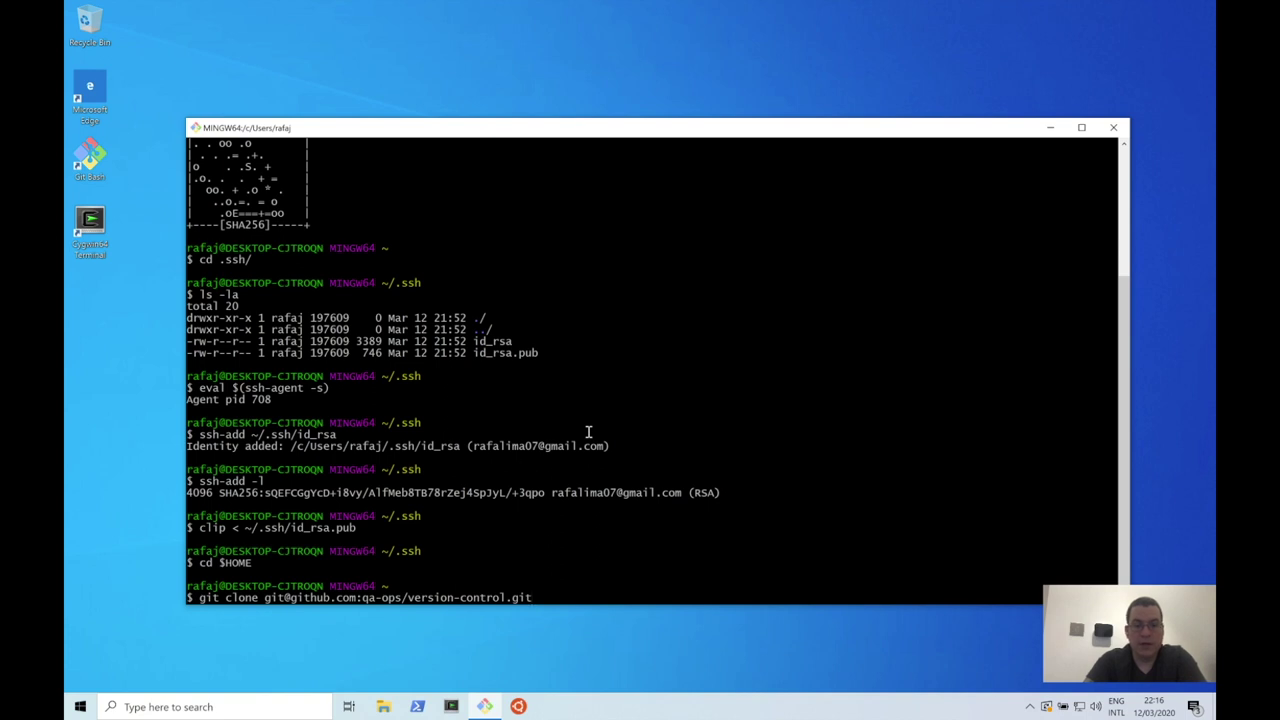
key(Return)
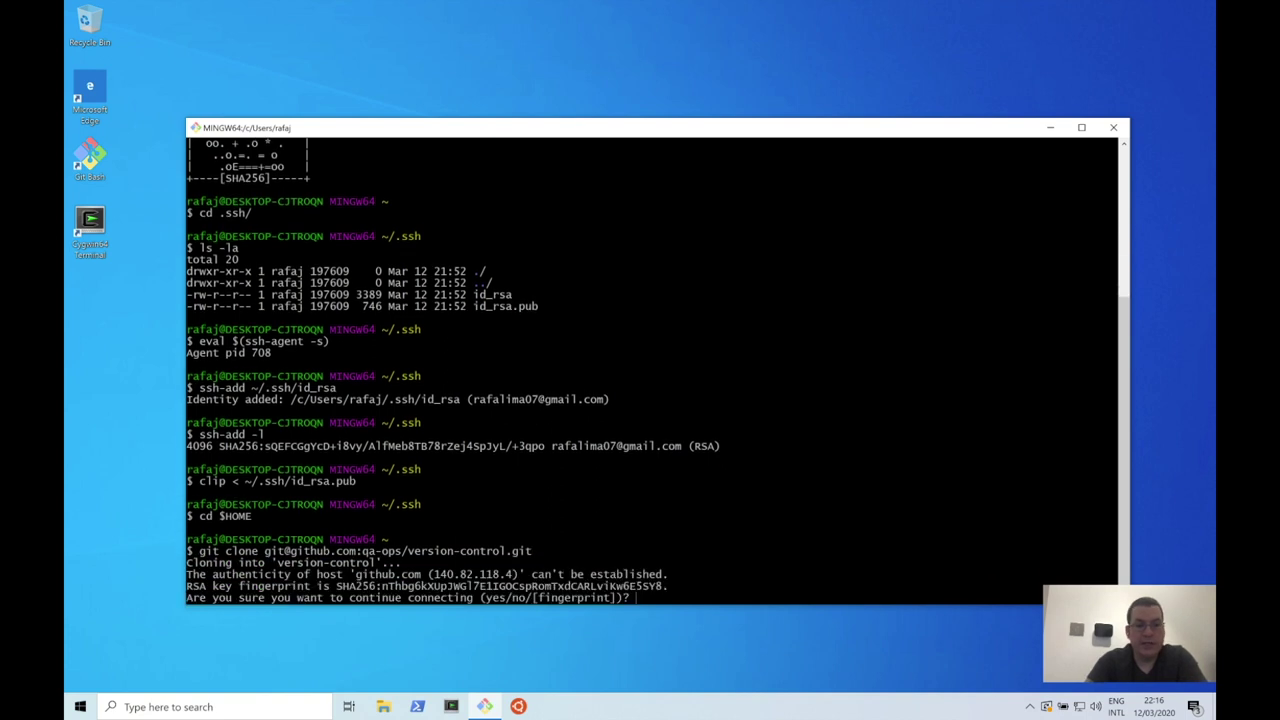
text(yes)
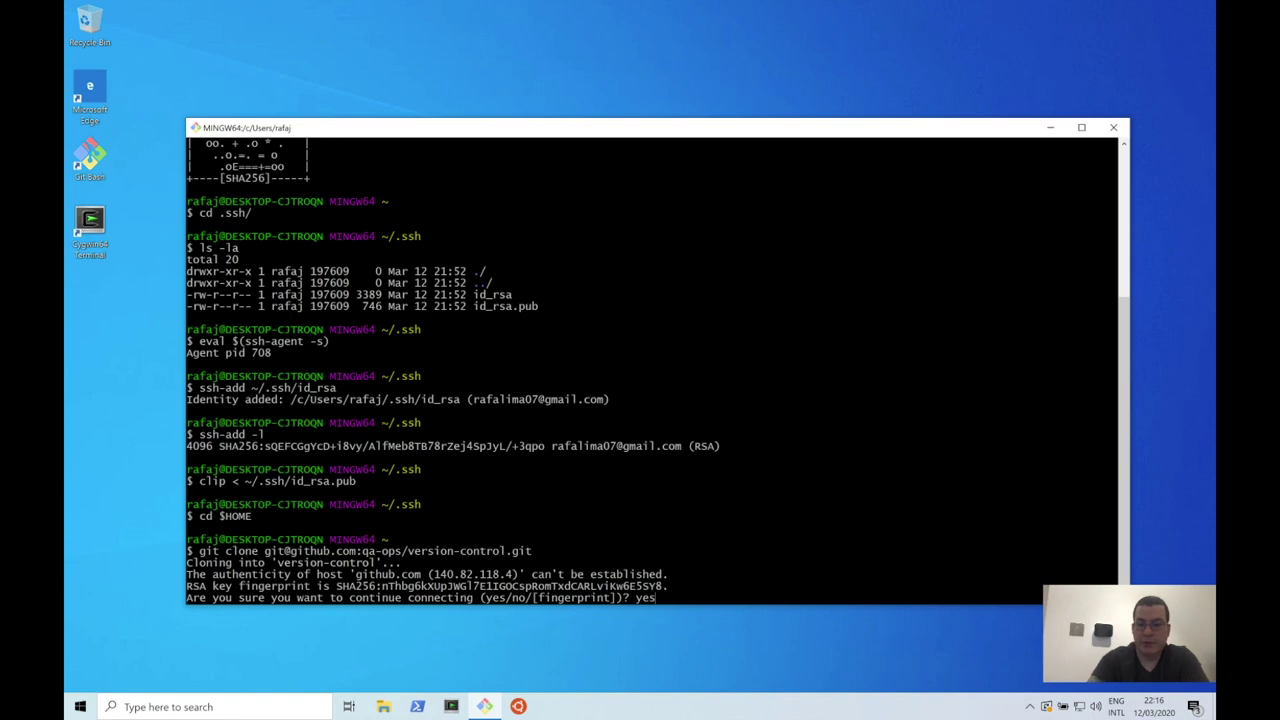
key(Return)
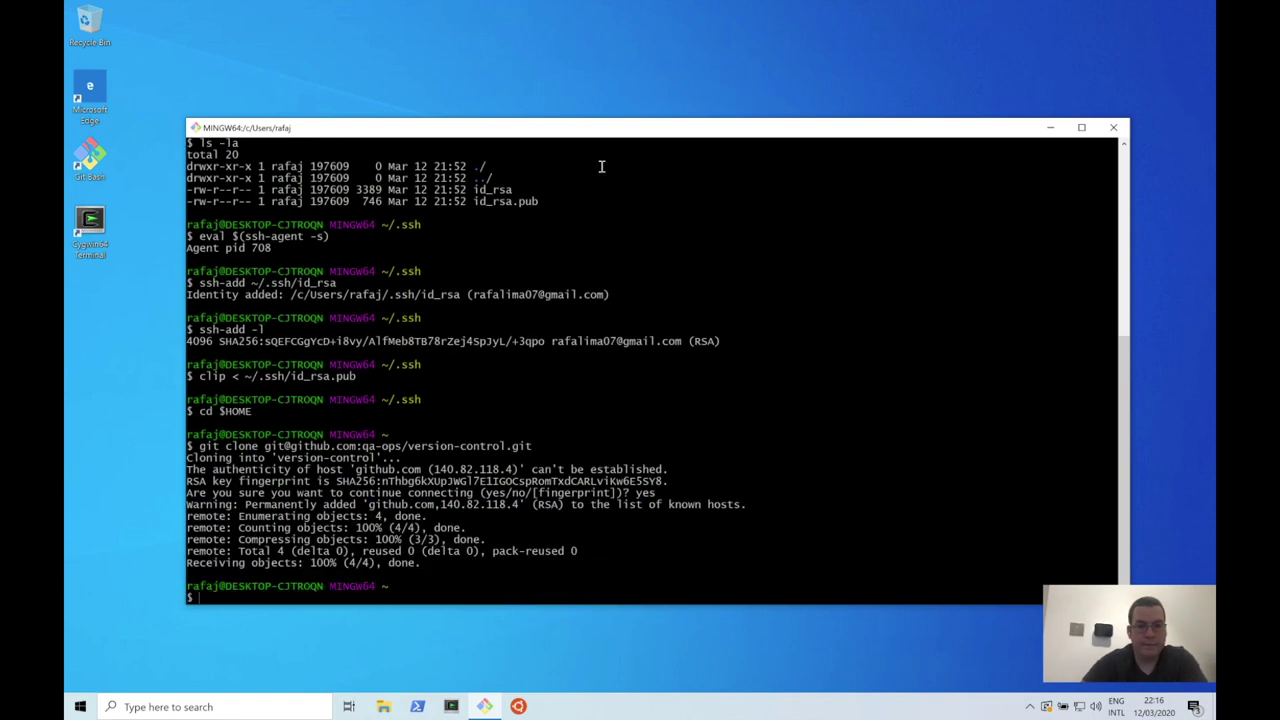
Step: List the home folder with ls -la, then enter version-control and list its files with ls -l
text(ls -la)
key(Return)
text(cd ver)
key(Tab)
key(Return)
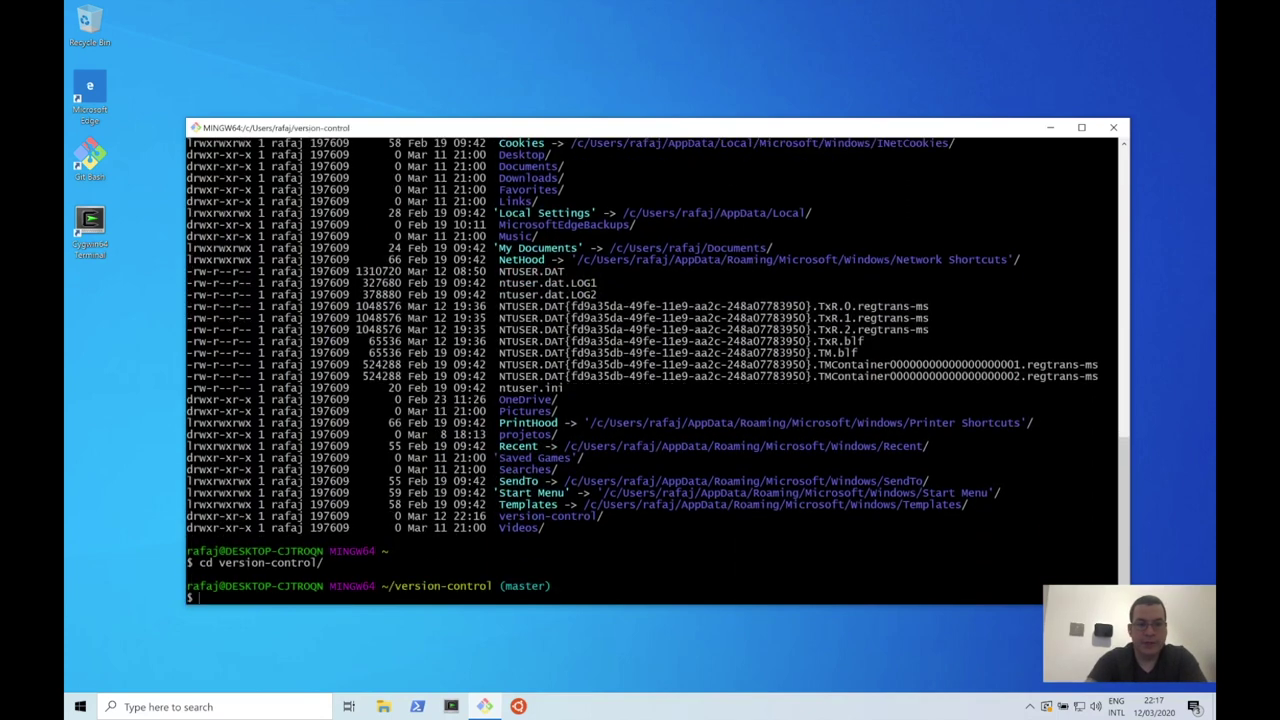
text(ls -l)
key(Return)
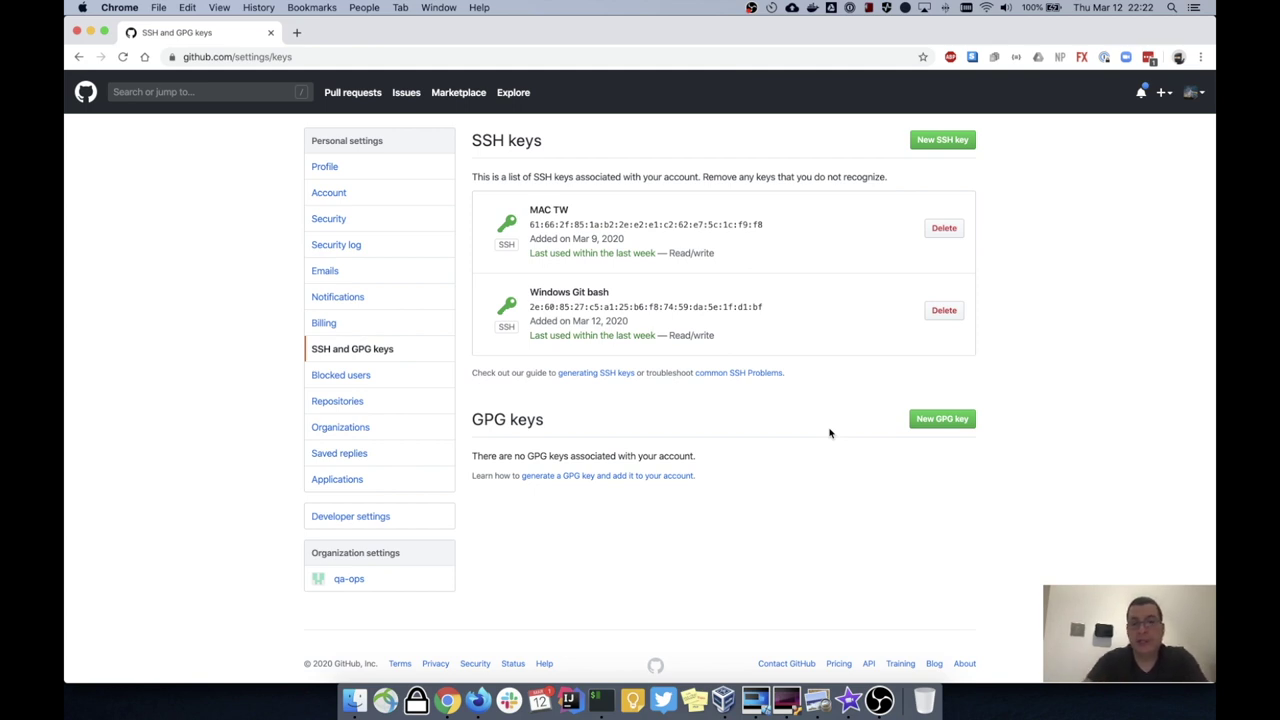
Step: Open the 'Generating a new SSH key' article on its Linux tab and copy the ssh-keygen command
super+click(590, 376)
key(ctrl+Tab)
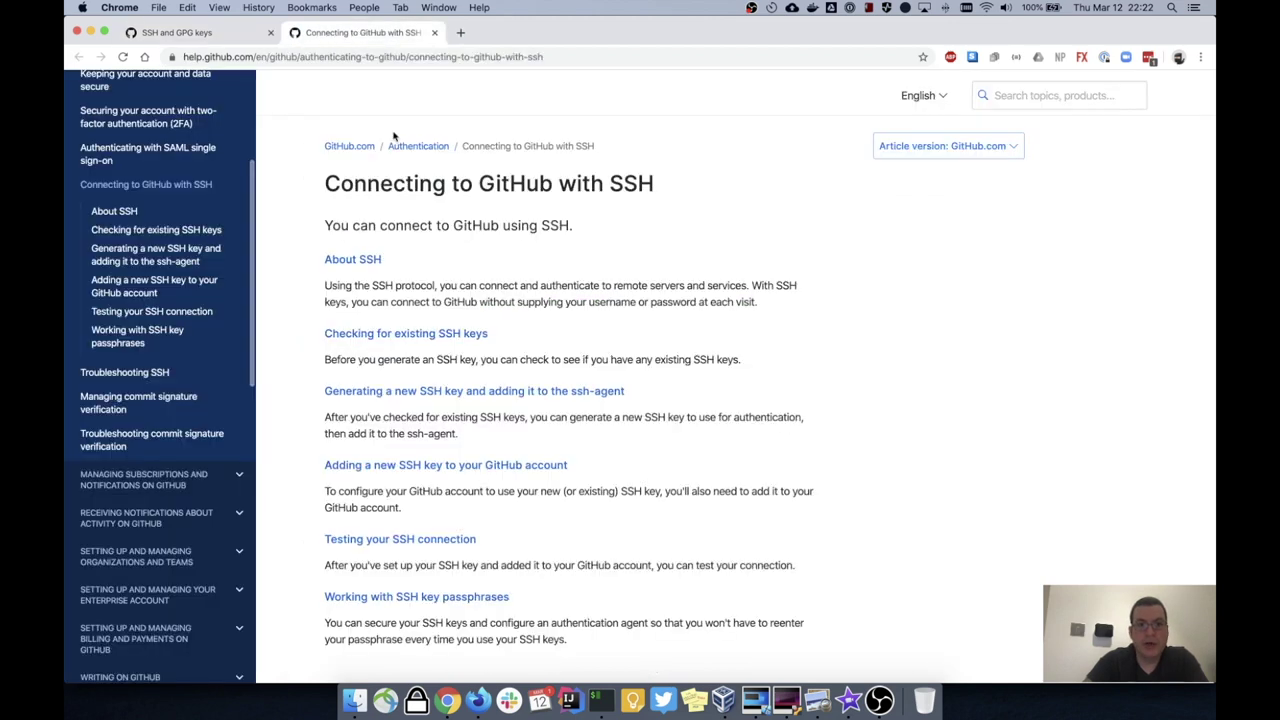
super+click(411, 398)
click(525, 32)
scroll(701, 252, down, 5)
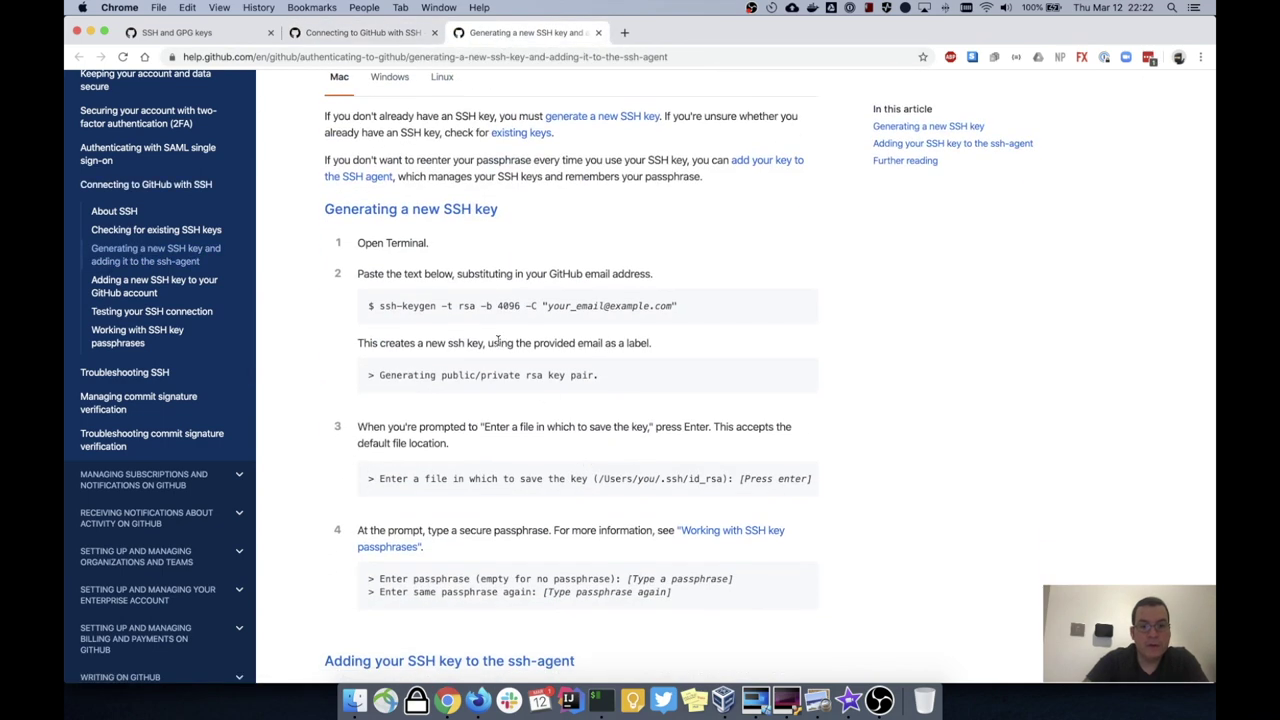
scroll(414, 230, up, 3)
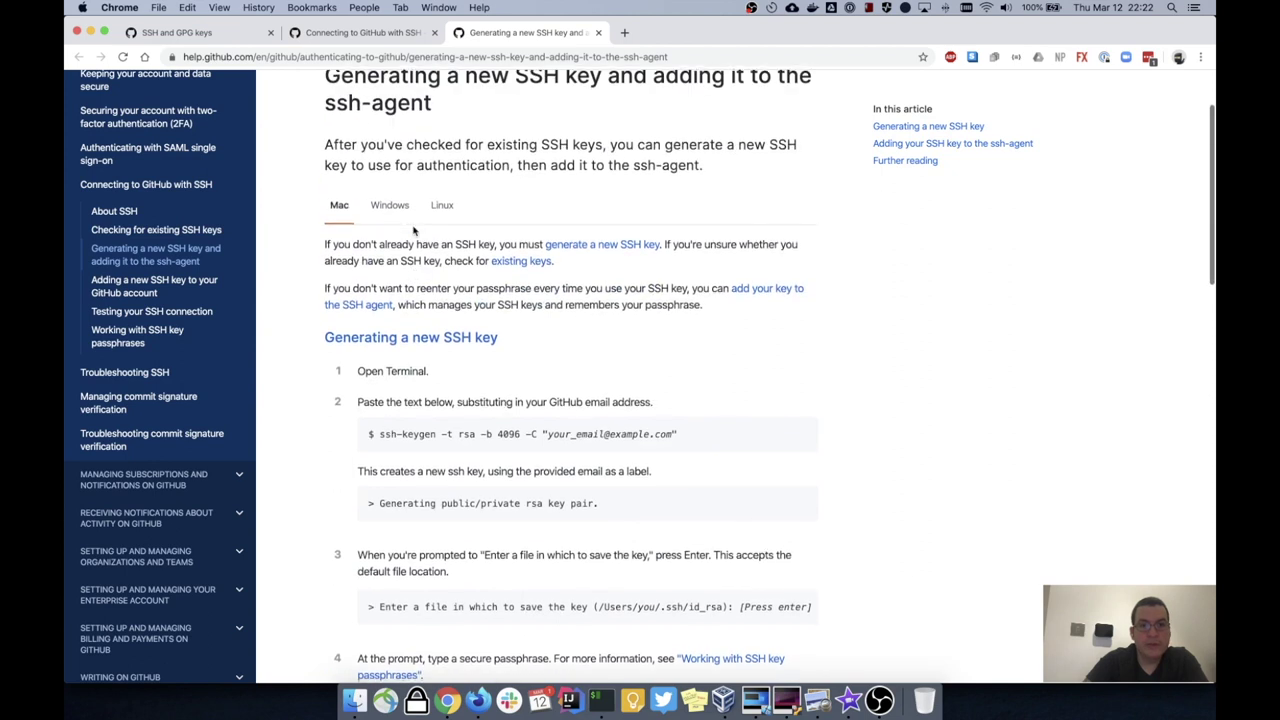
click(446, 210)
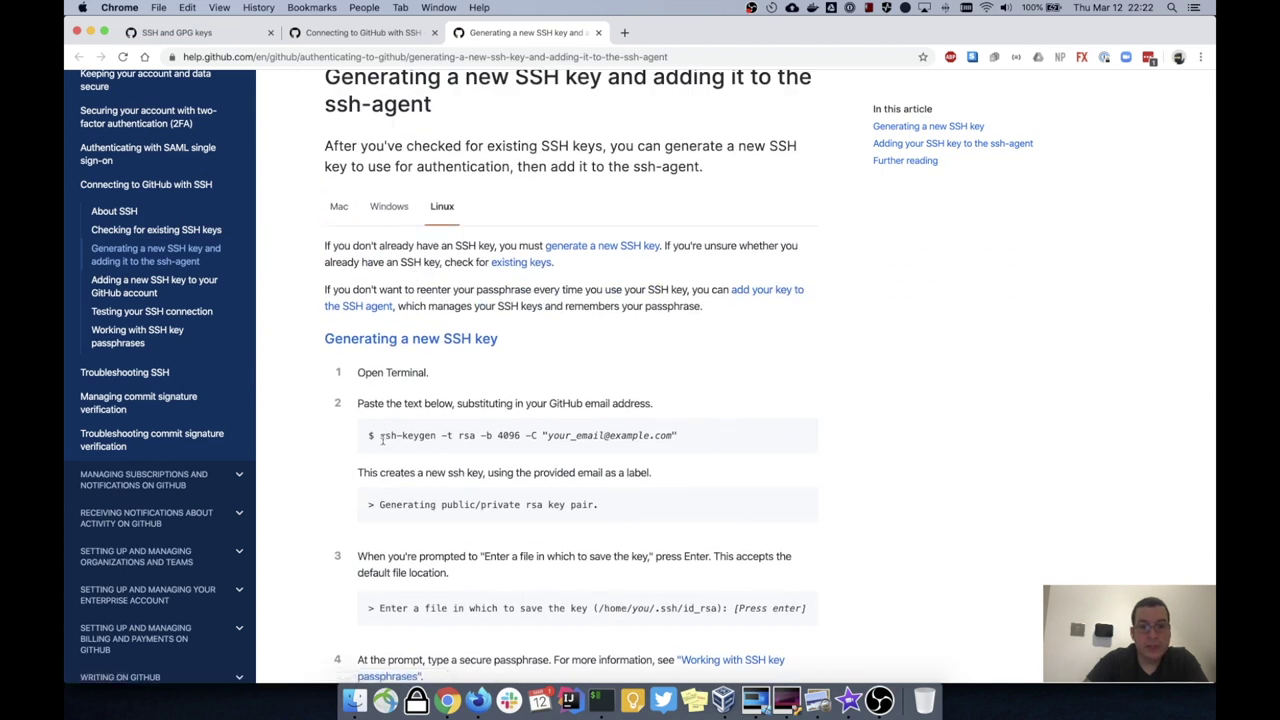
drag(379, 440, 677, 451)
key(super+c)
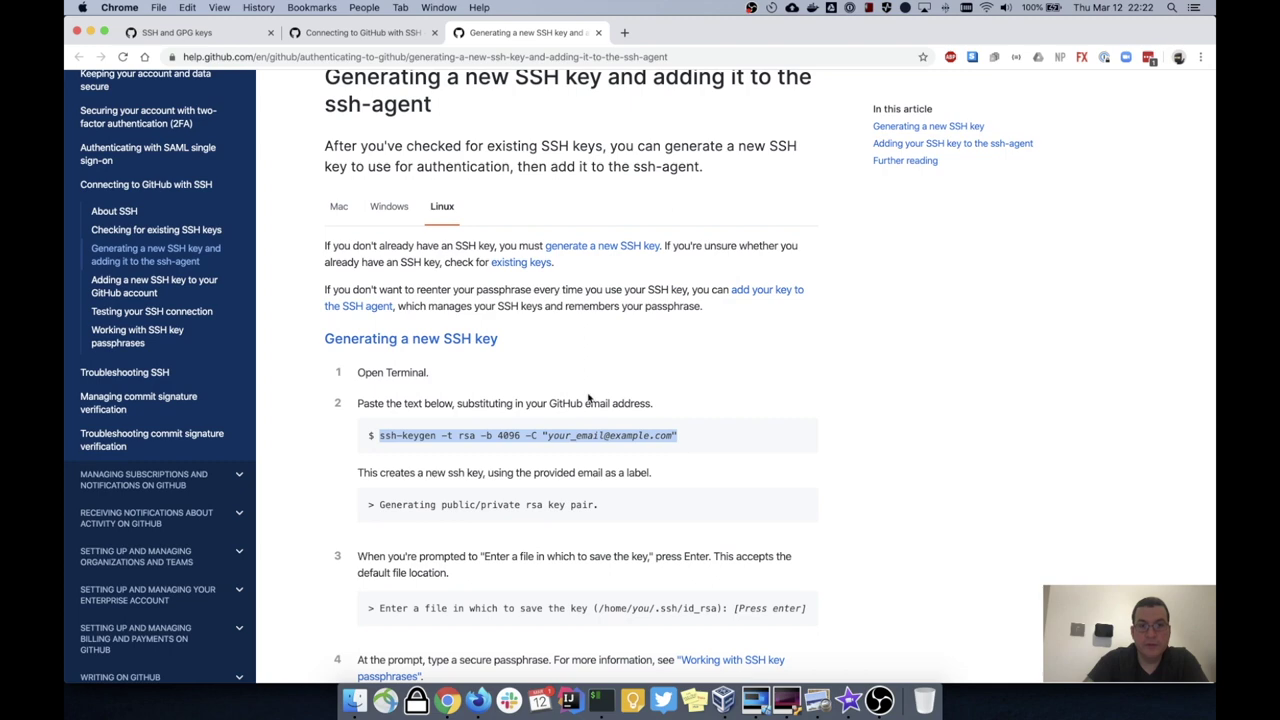
key(ctrl+Right)
Step: Generate a 4096-bit RSA key with ssh-keygen and the user's e-mail, default path, no passphrase
right_click(414, 190)
key(BackSpace)
key(BackSpace)
key(BackSpace)
key(BackSpace)
key(BackSpace)
key(BackSpace)
key(BackSpace)
key(BackSpace)
key(BackSpace)
key(BackSpace)
key(BackSpace)
key(BackSpace)
key(BackSpace)
key(BackSpace)
key(BackSpace)
key(BackSpace)
key(BackSpace)
key(BackSpace)
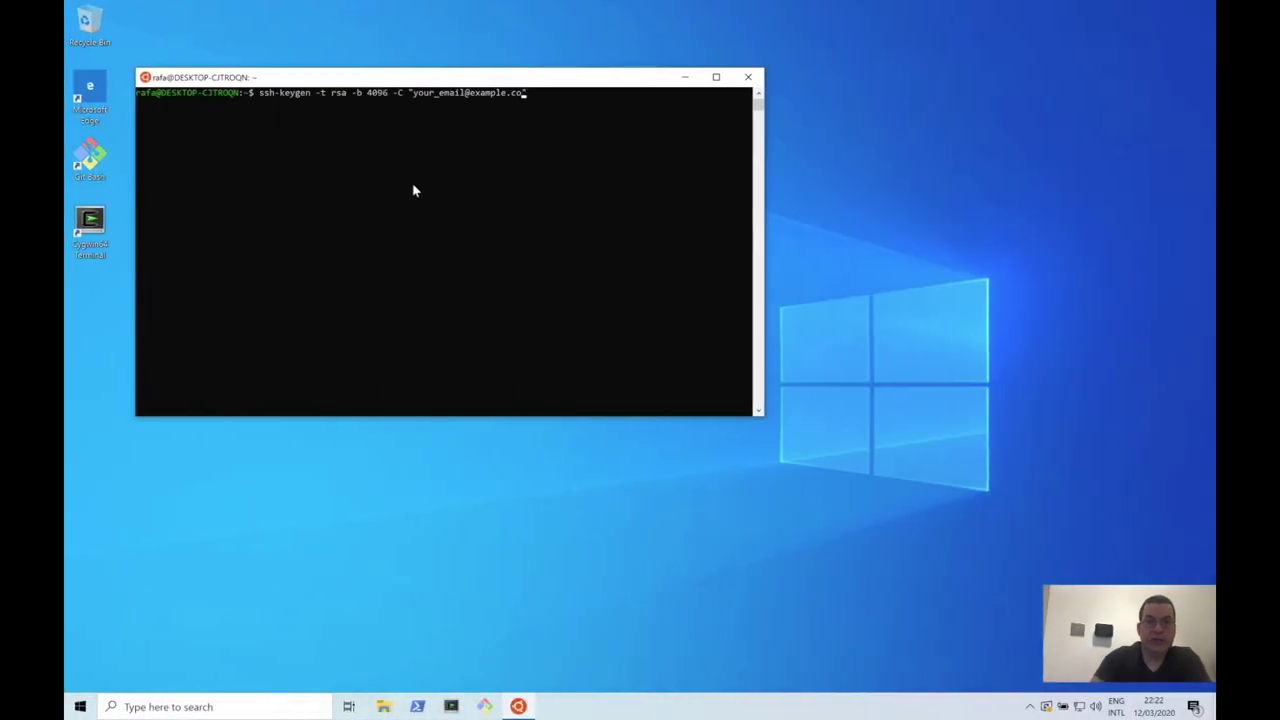
key(BackSpace)
key(BackSpace)
key(BackSpace)
key(BackSpace)
key(BackSpace)
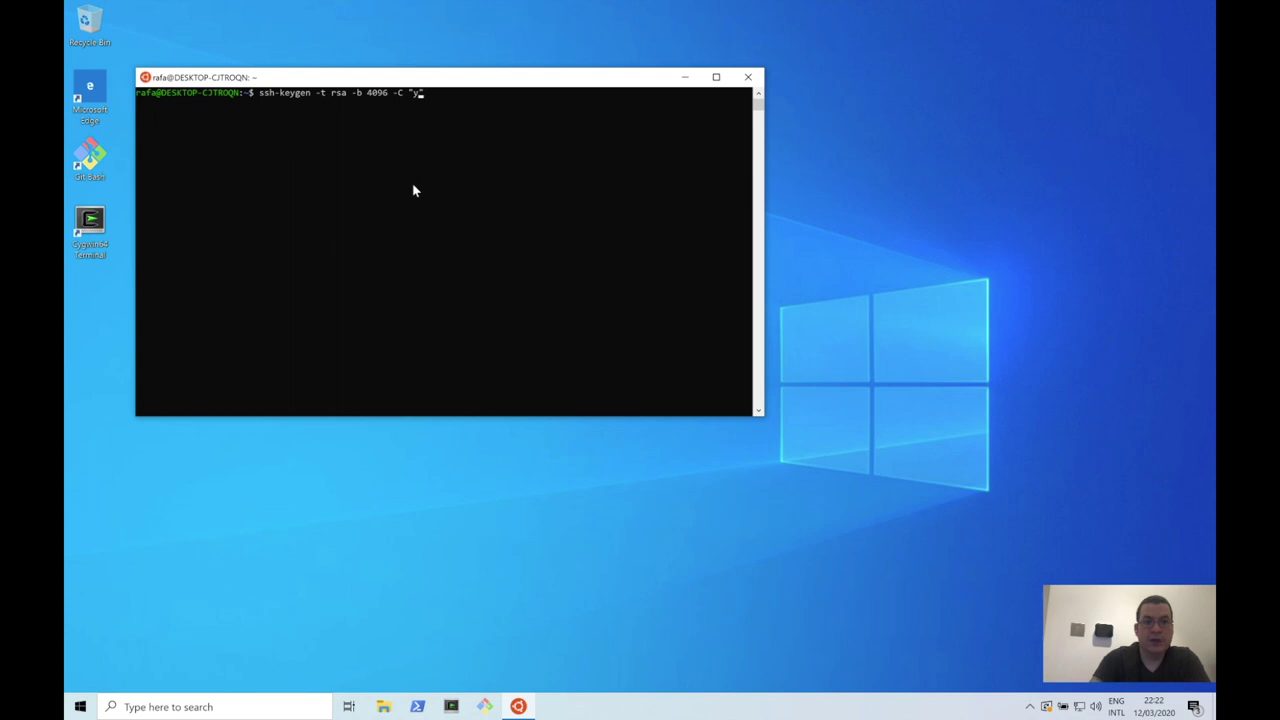
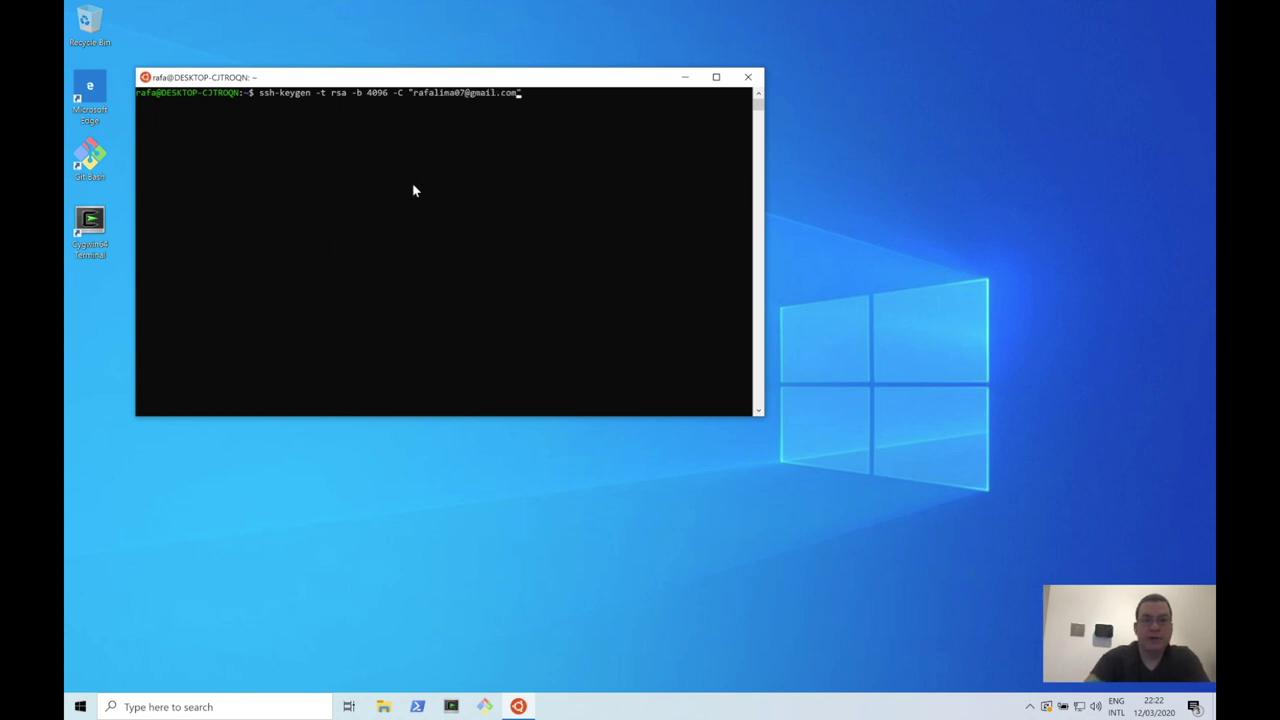
key(Return)
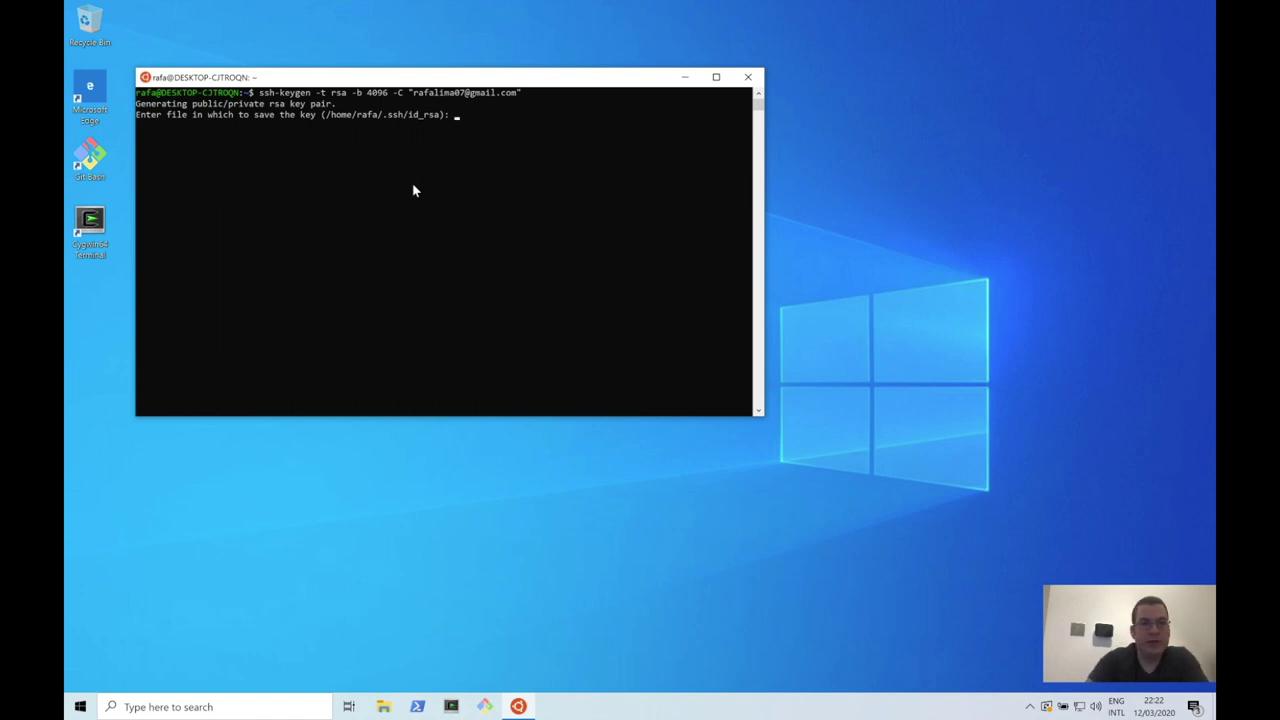
key(Return)
key(Return)
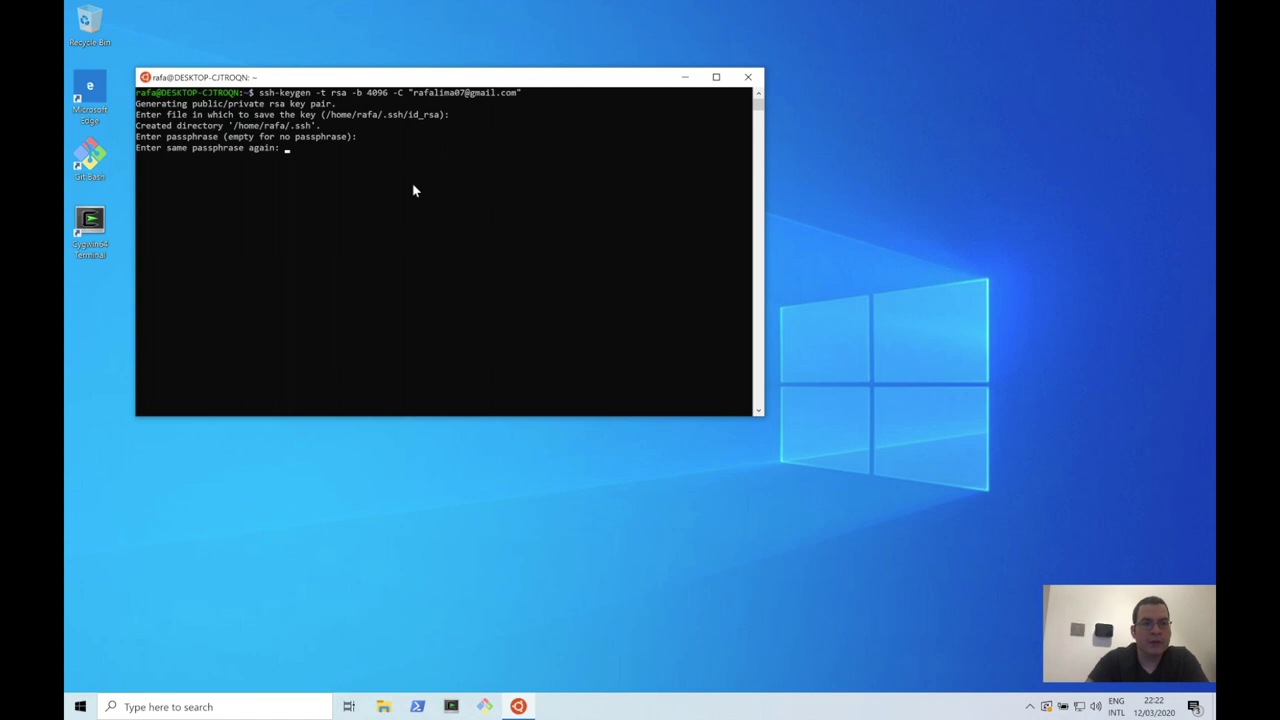
key(Return)
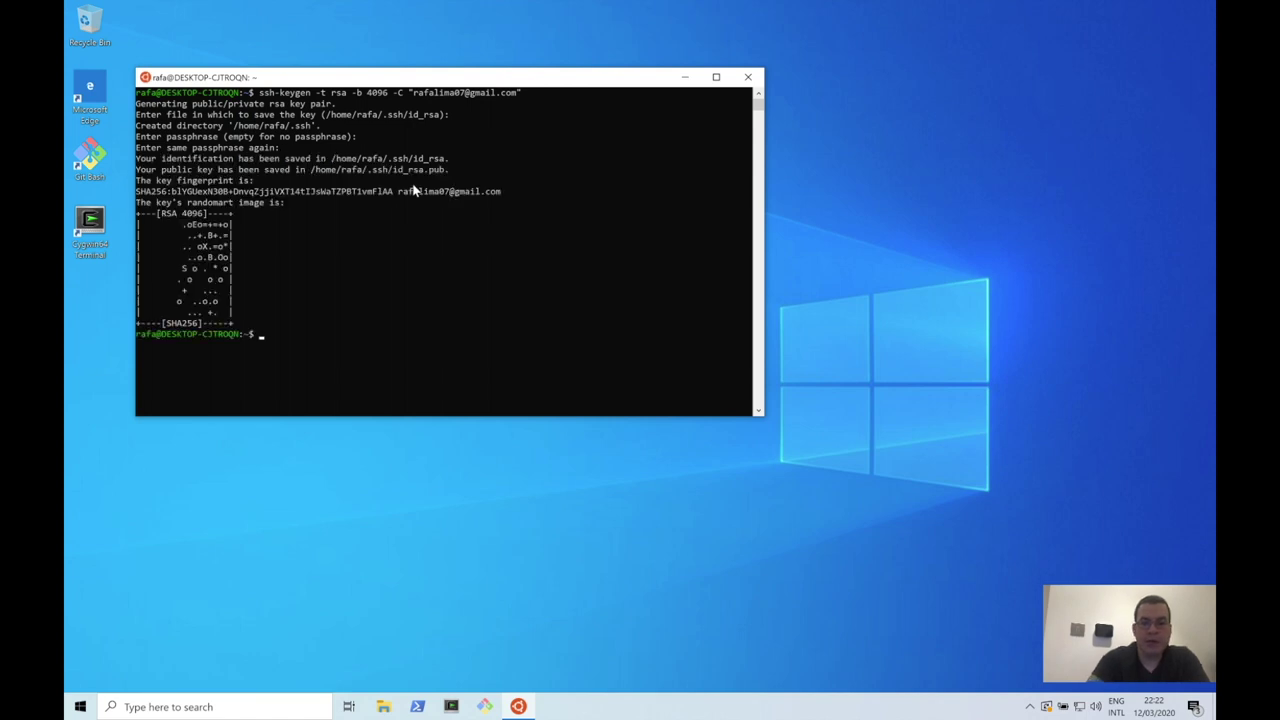
text(ls .ssh/)
key(Return)
Step: Start the ssh-agent in the Ubuntu terminal with eval "$(ssh-agent -s)" copied from the guide
key(ctrl+Left)
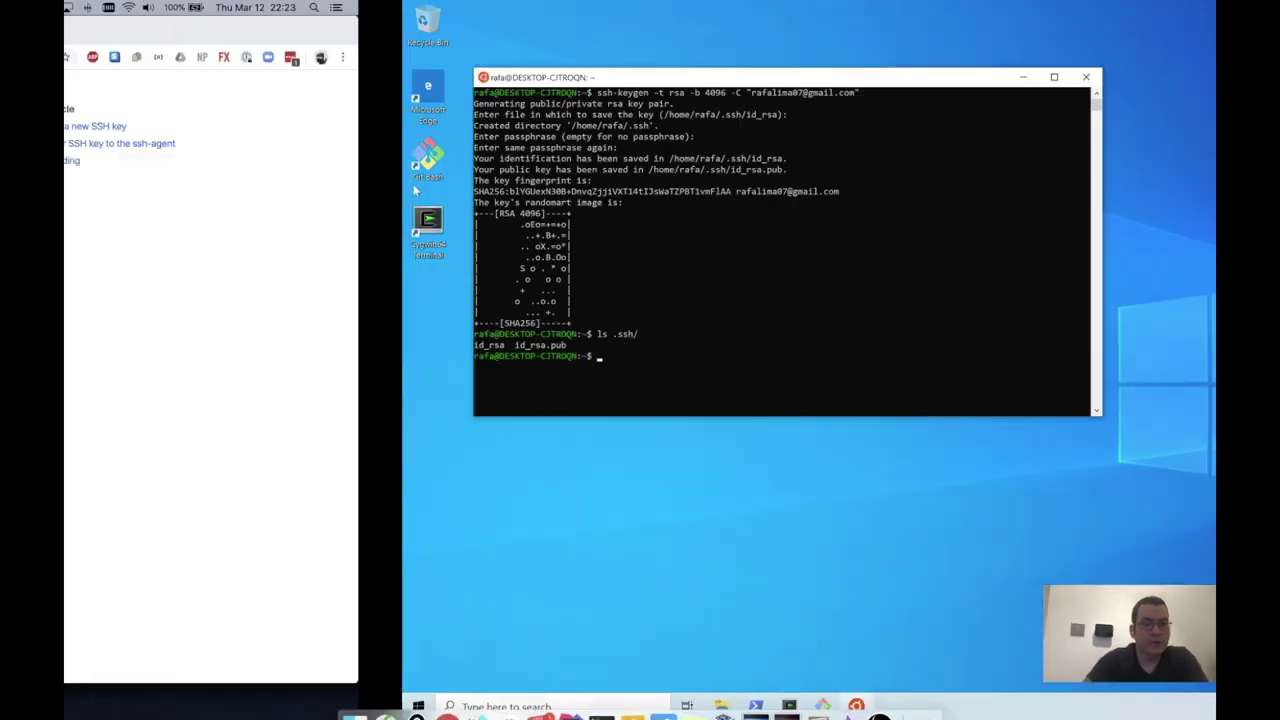
scroll(518, 470, down, 2)
scroll(518, 470, down, 5)
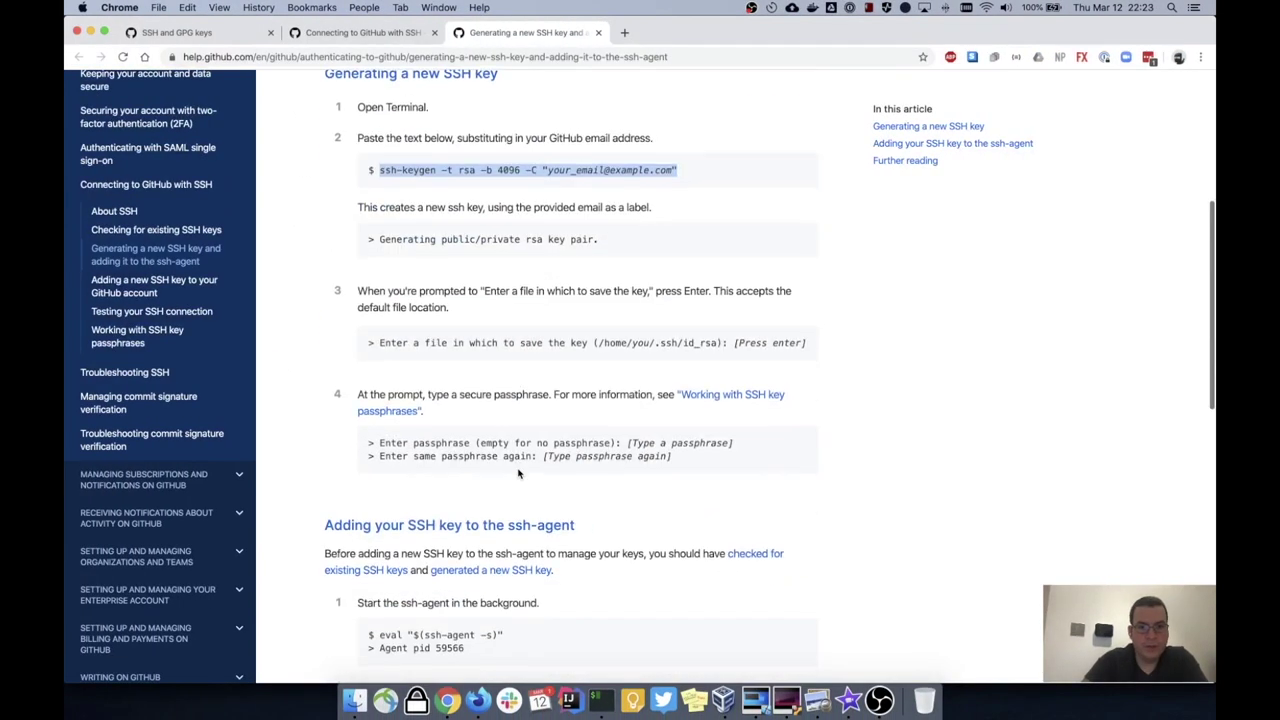
drag(376, 464, 516, 466)
key(super+c)
key(ctrl+Right)
key(super+v)
key(Return)
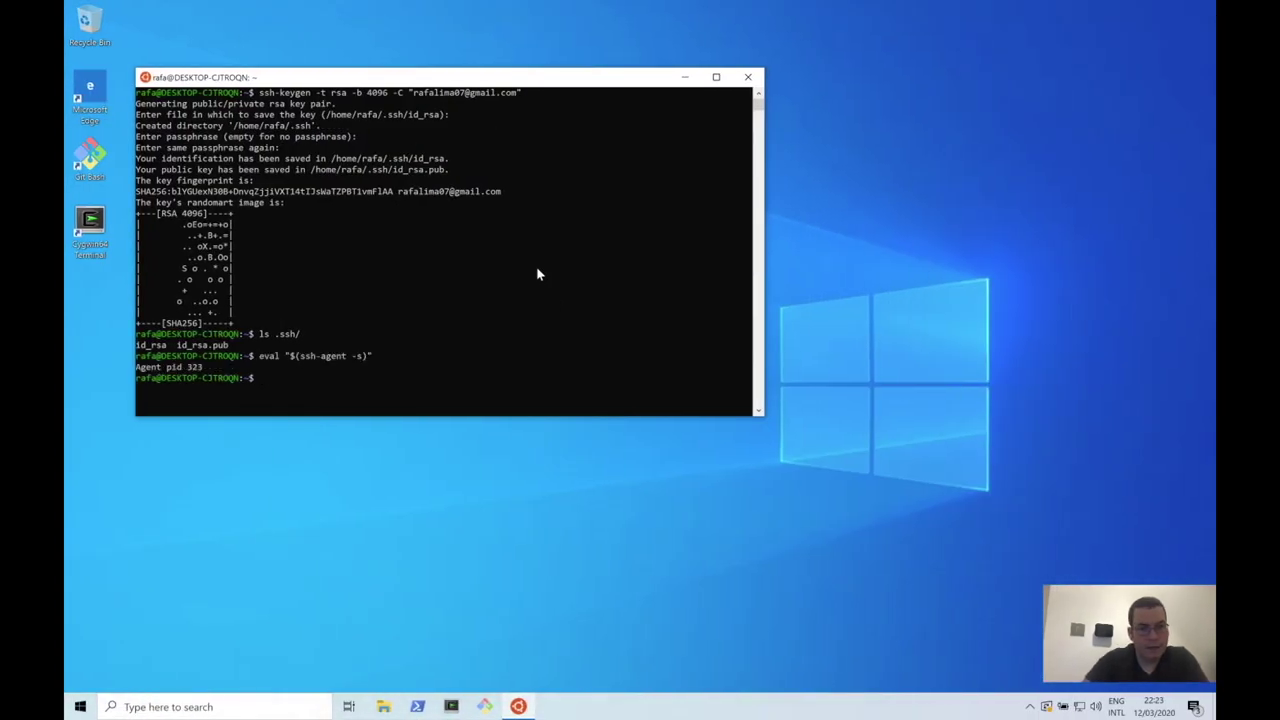
Step: Add the new private key to the agent with ssh-add ~/.ssh/id_rsa
key(ctrl+Left)
scroll(388, 418, down, 5)
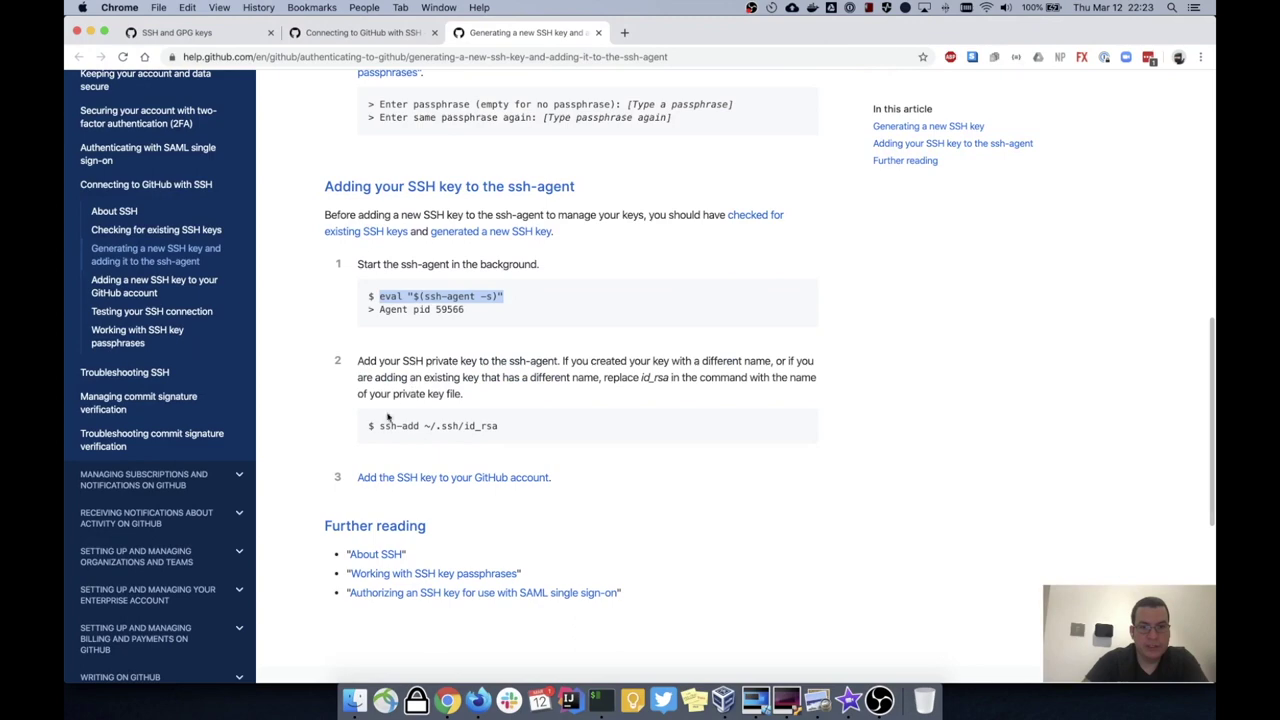
drag(371, 425, 521, 426)
key(super+c)
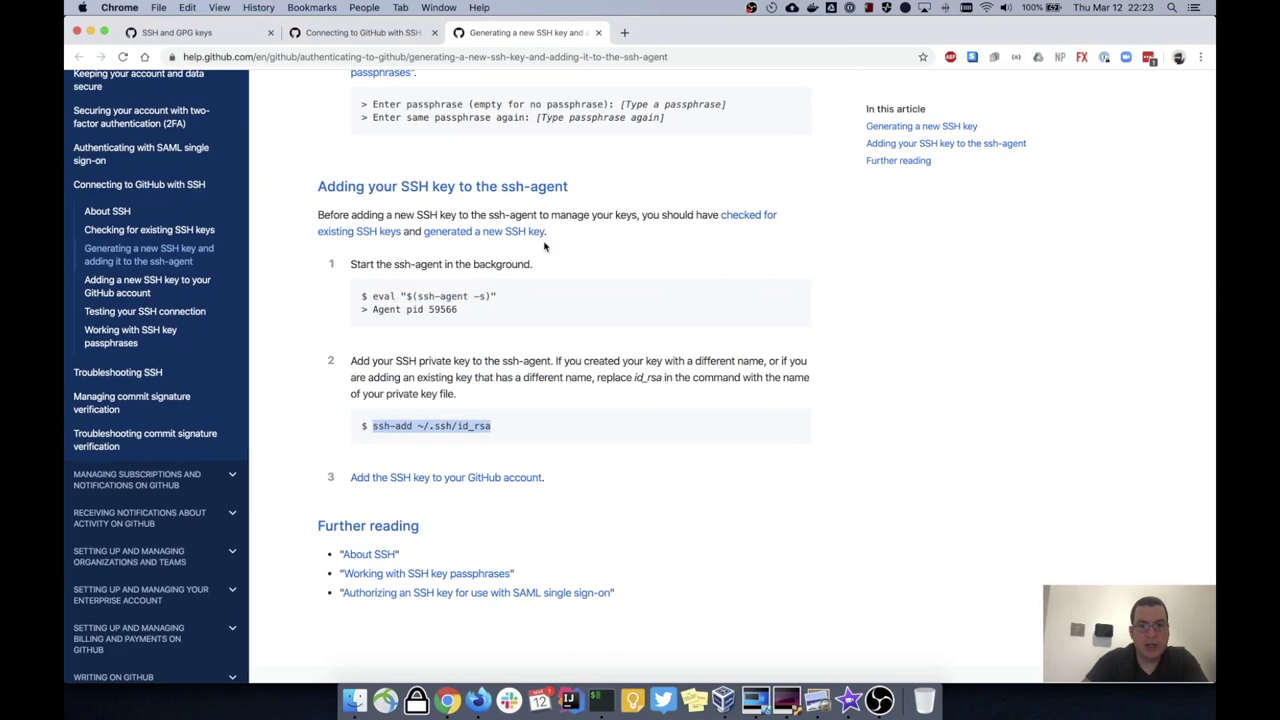
key(ctrl+Right)
key(super+v)
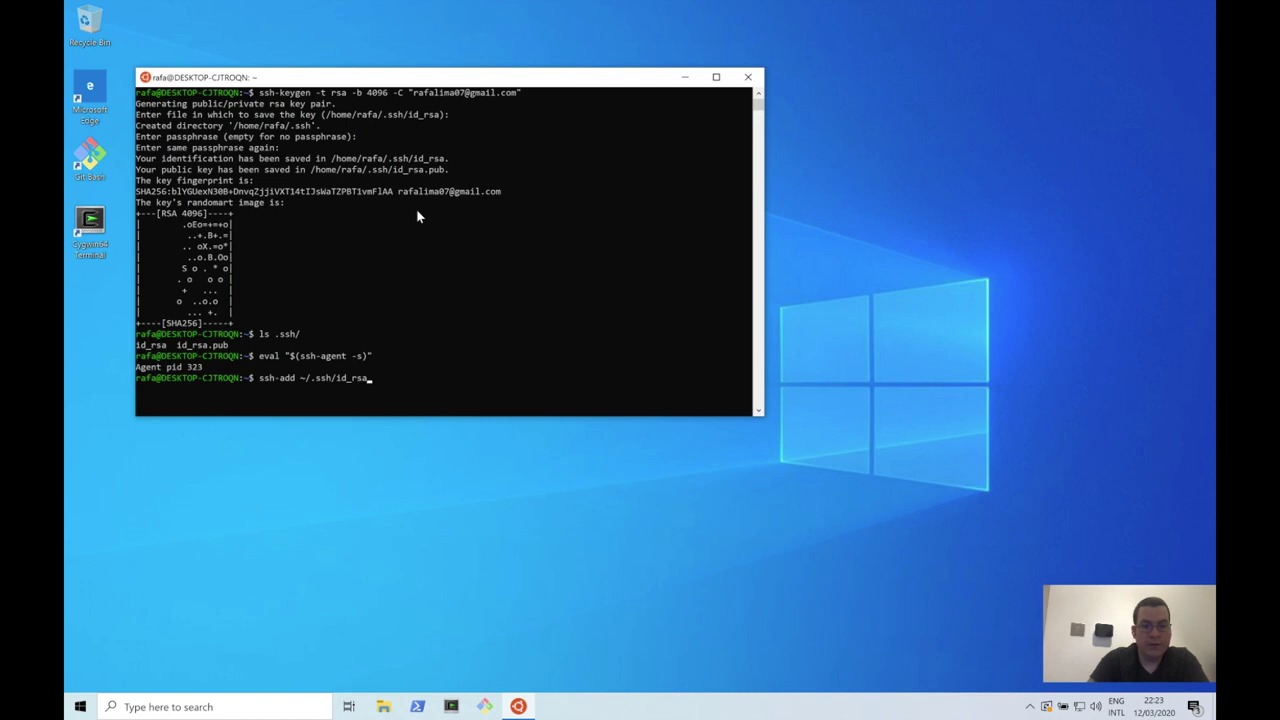
key(Return)
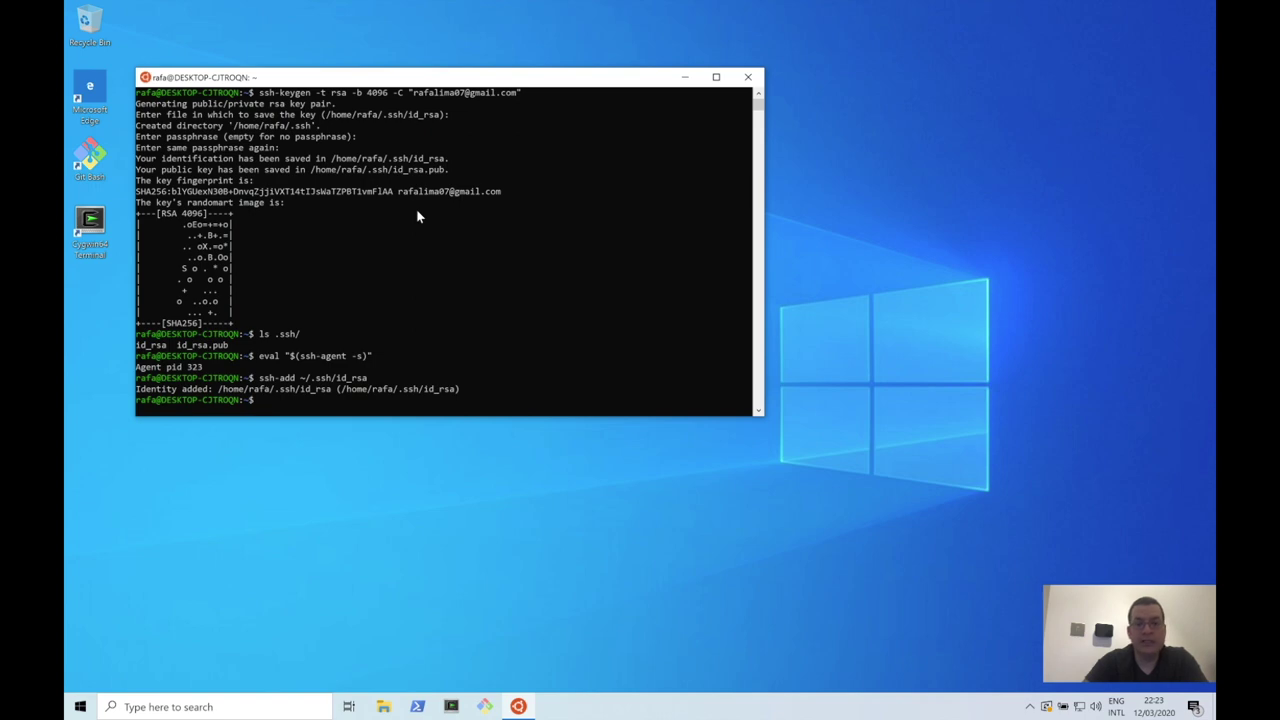
key(ctrl+Right)
key(ctrl+Left)
key(ctrl+Left)
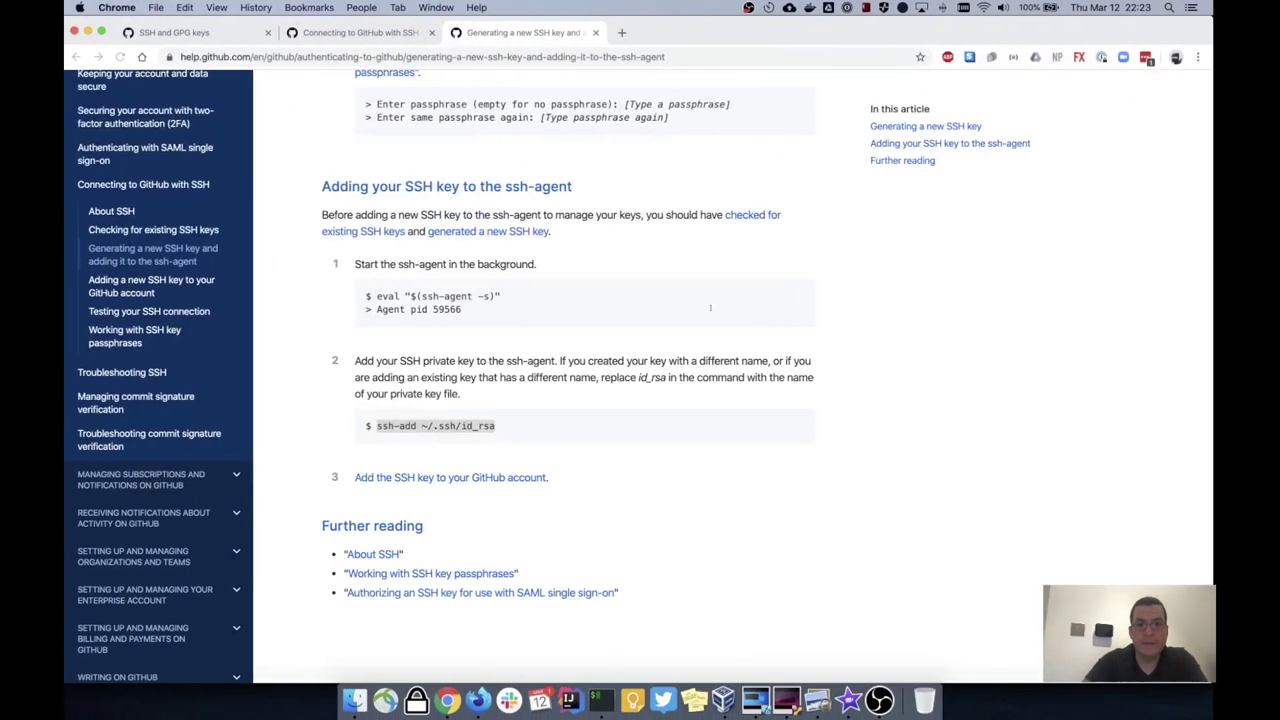
Step: Open the Add new SSH key form and title it 'Windows Subsystem Ubuntu'
key(super+1)
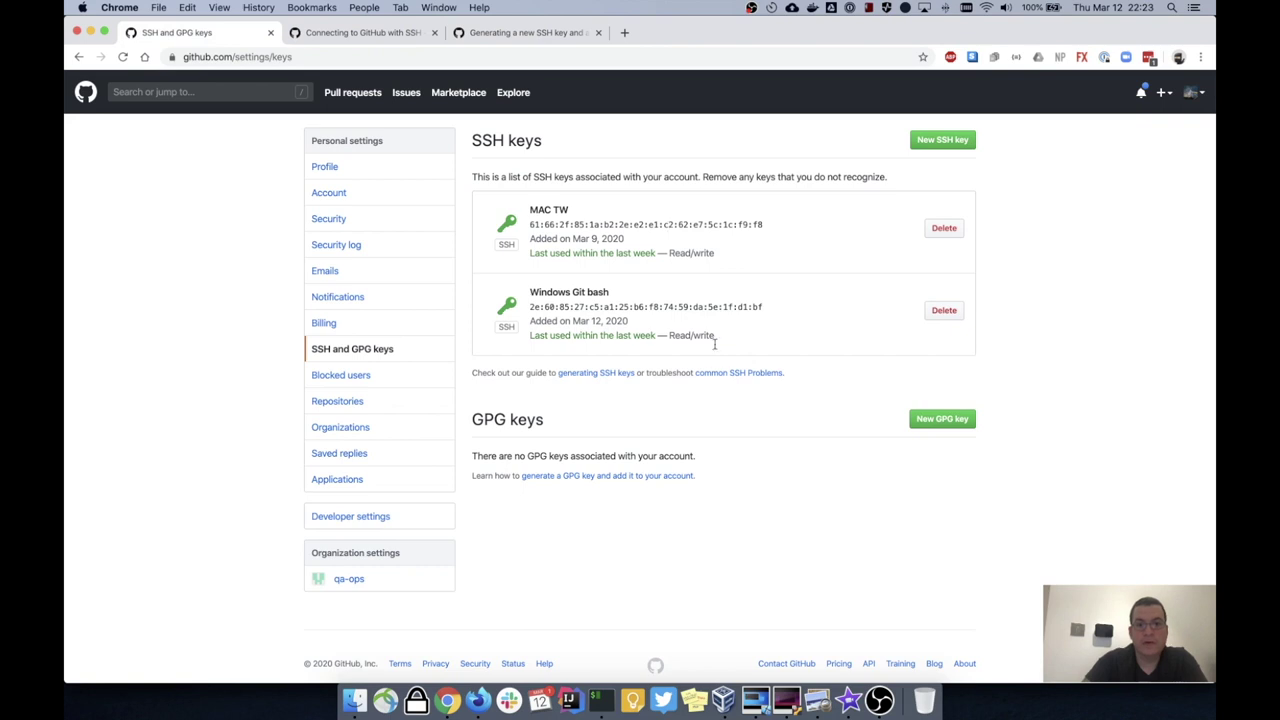
click(950, 143)
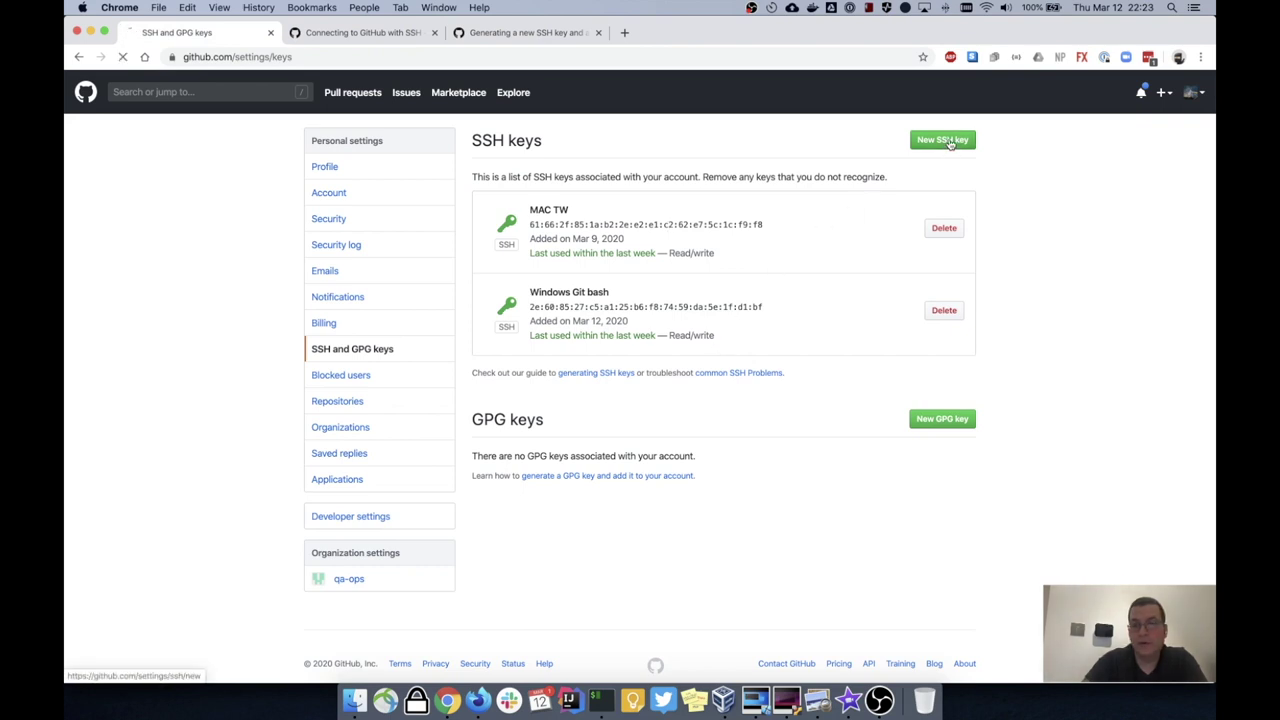
click(545, 210)
text(Windows )
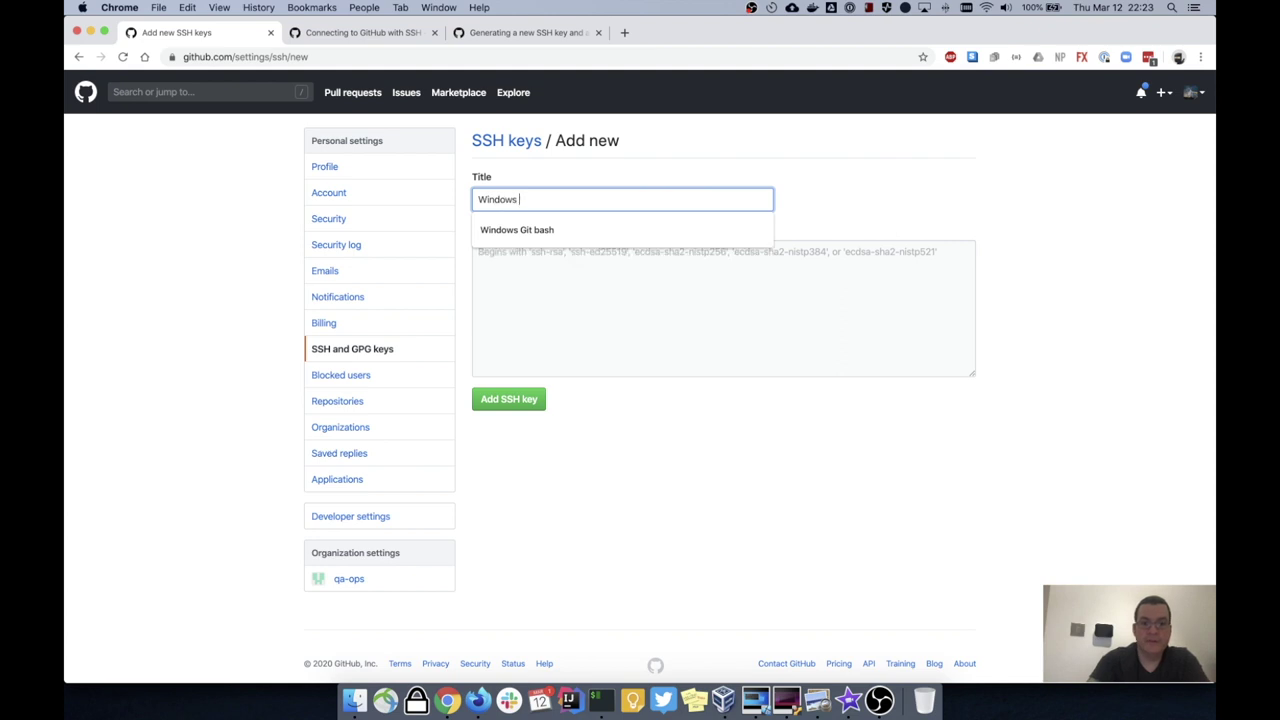
text(Ubunty)
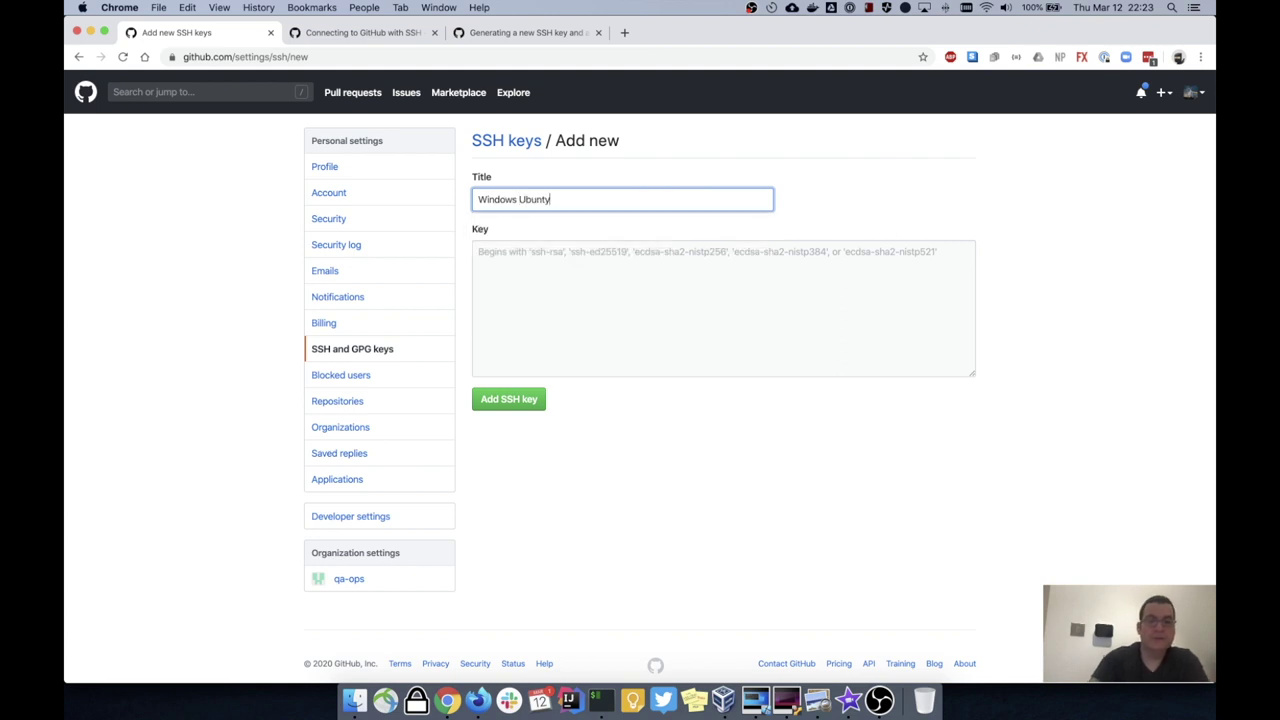
text(u)
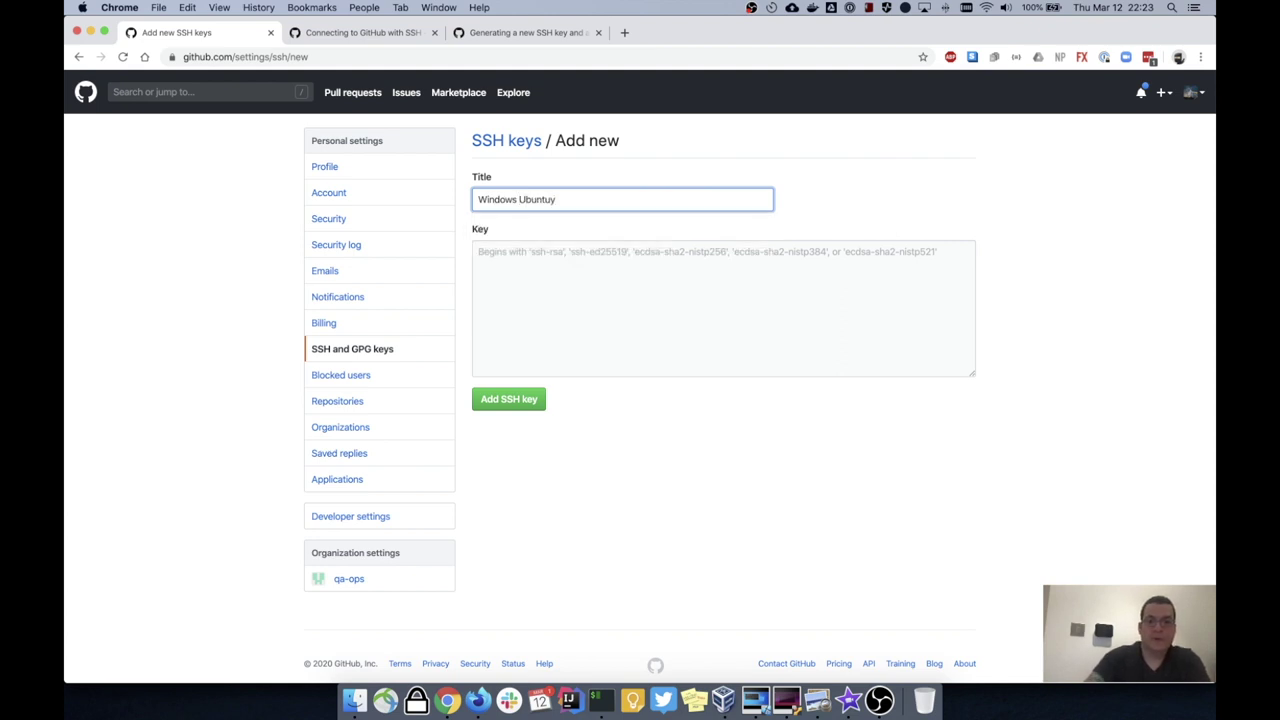
text(Subsystem)
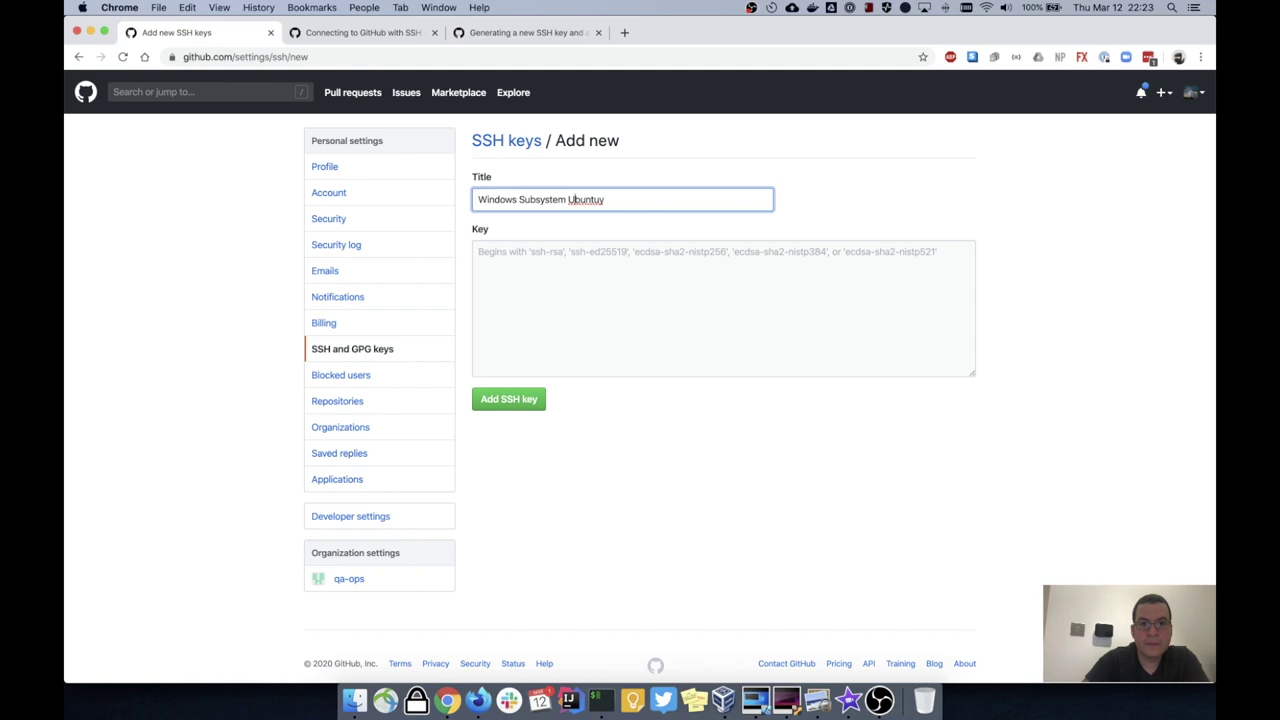
key(BackSpace)
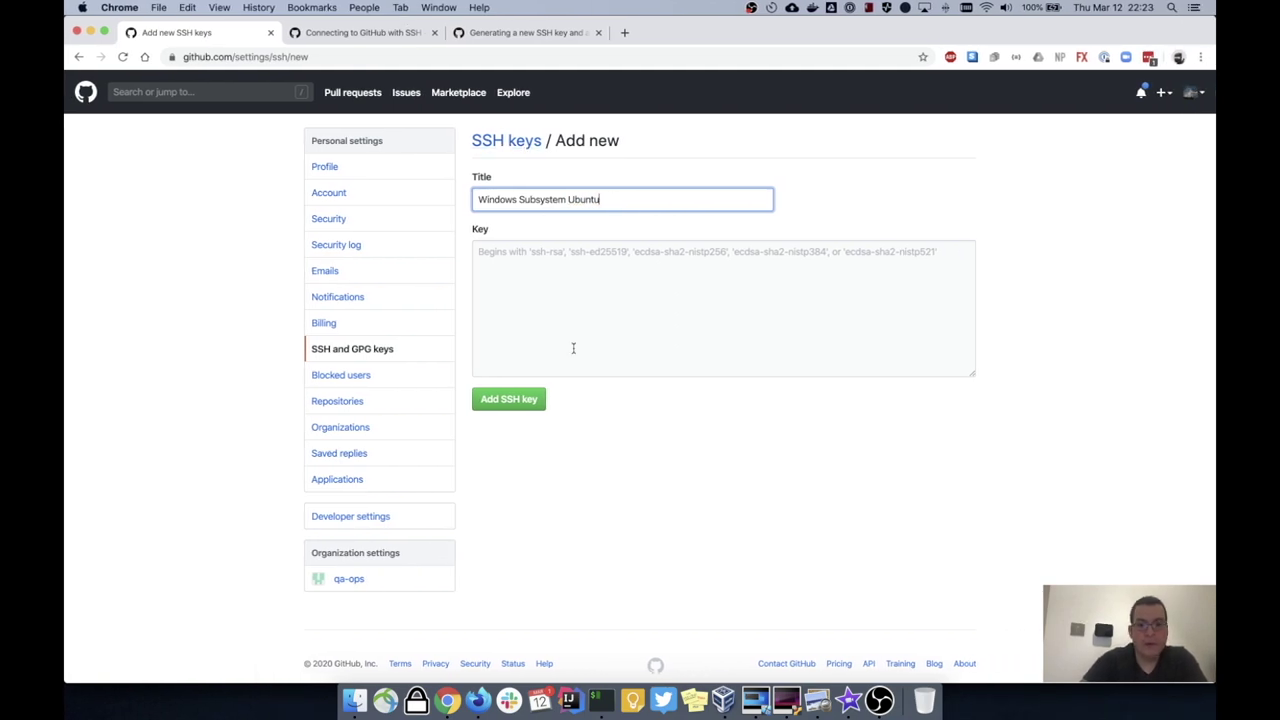
Step: Clear the Windows machine's terminal screen with clear, then return to GitHub
key(ctrl+Right)
text(clear)
key(Return)
key(ctrl+Left)
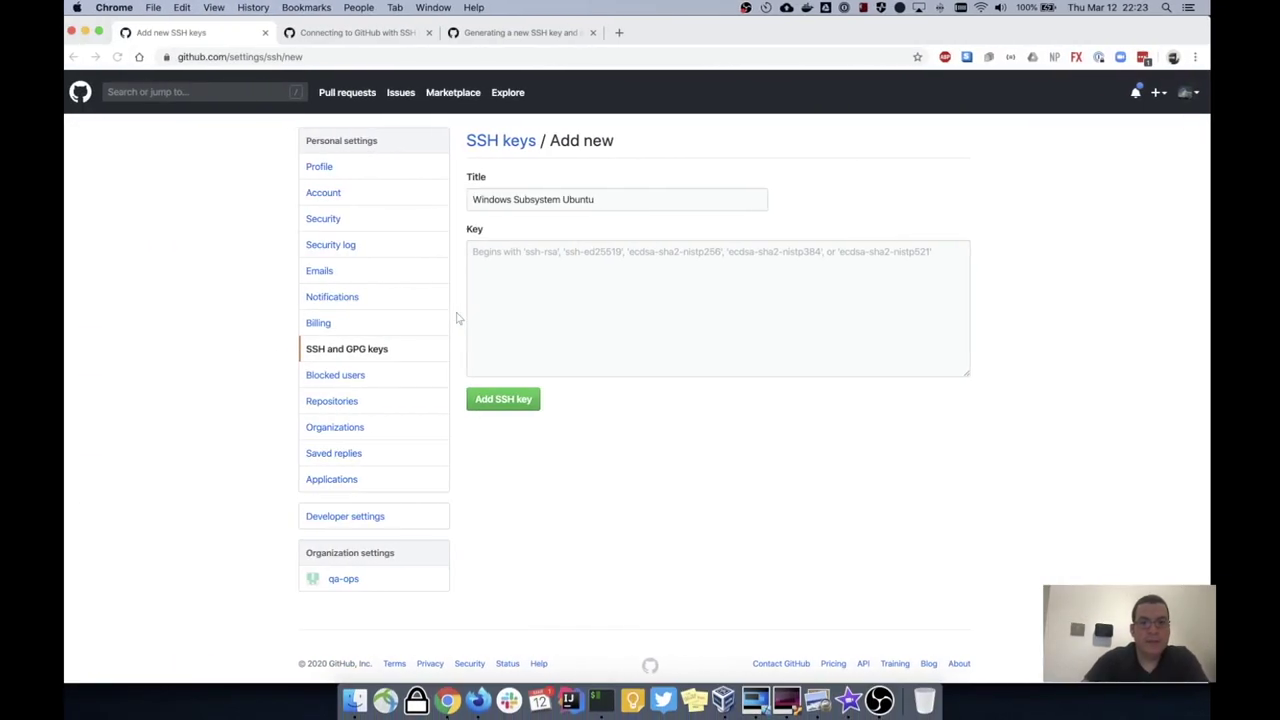
Step: Open 'Adding a new SSH key to your GitHub account' in a new tab and show its Linux xclip steps
click(376, 34)
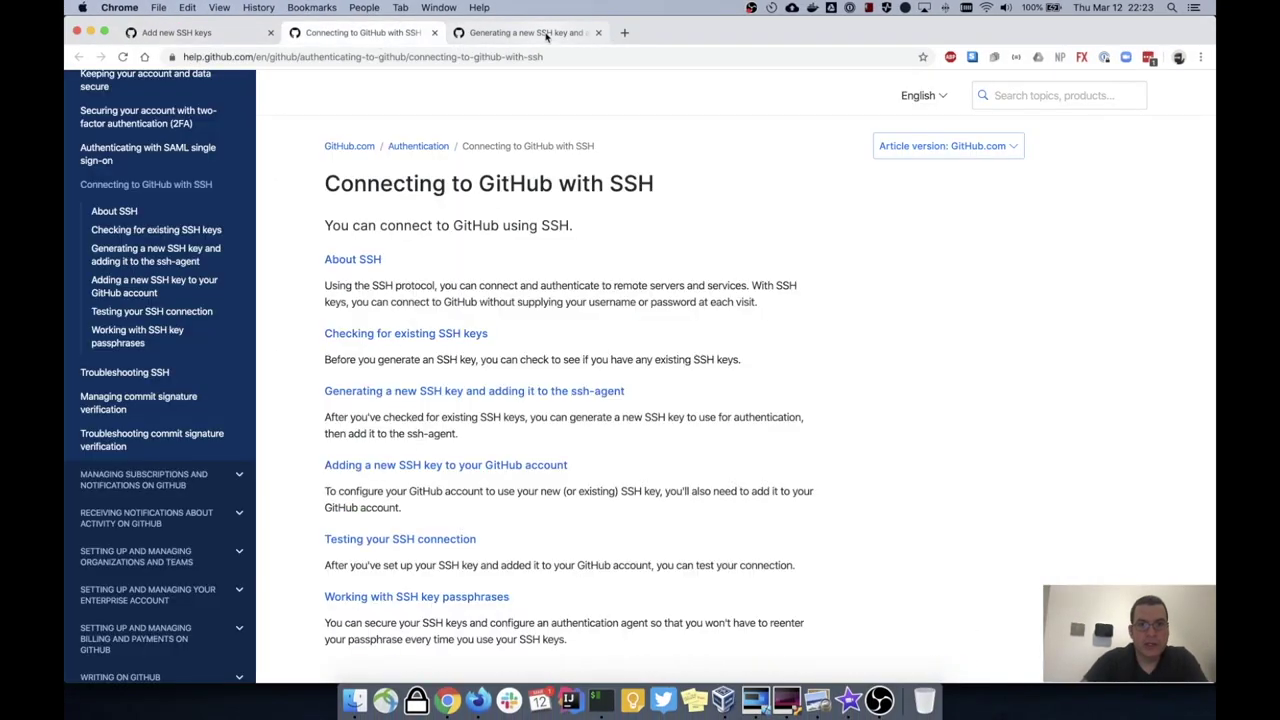
click(546, 34)
super+click(442, 480)
click(688, 32)
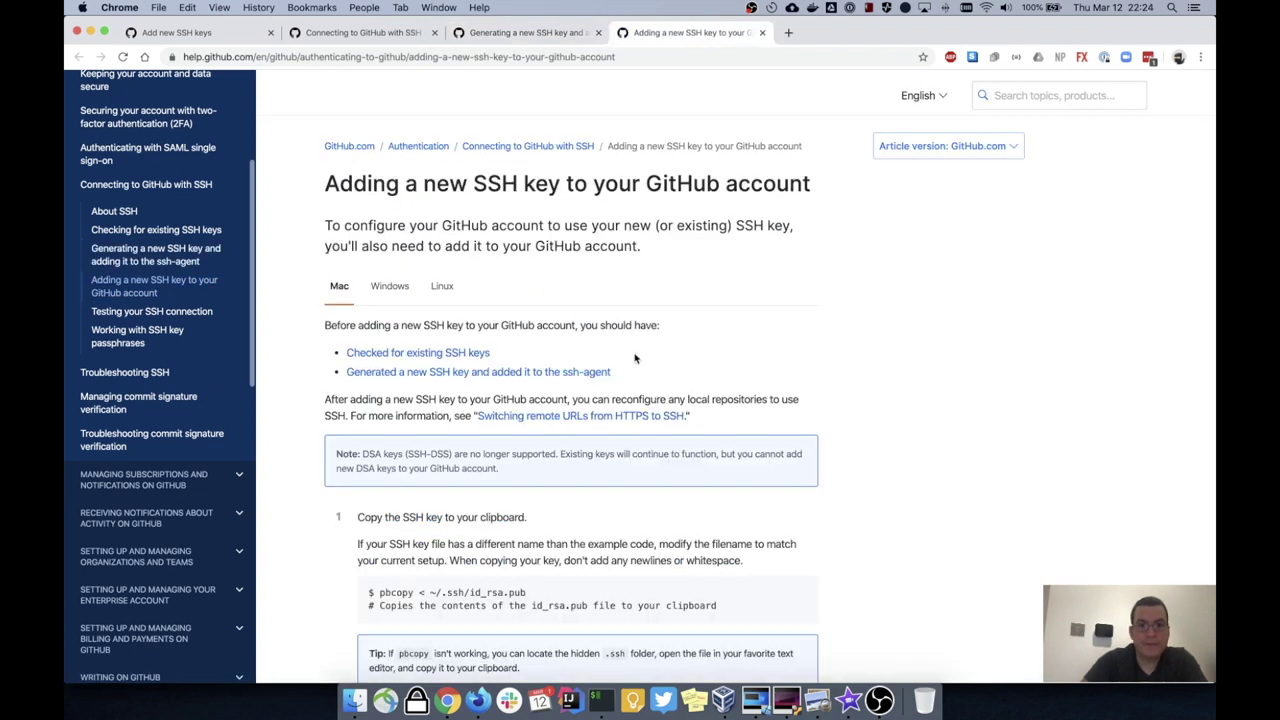
click(405, 290)
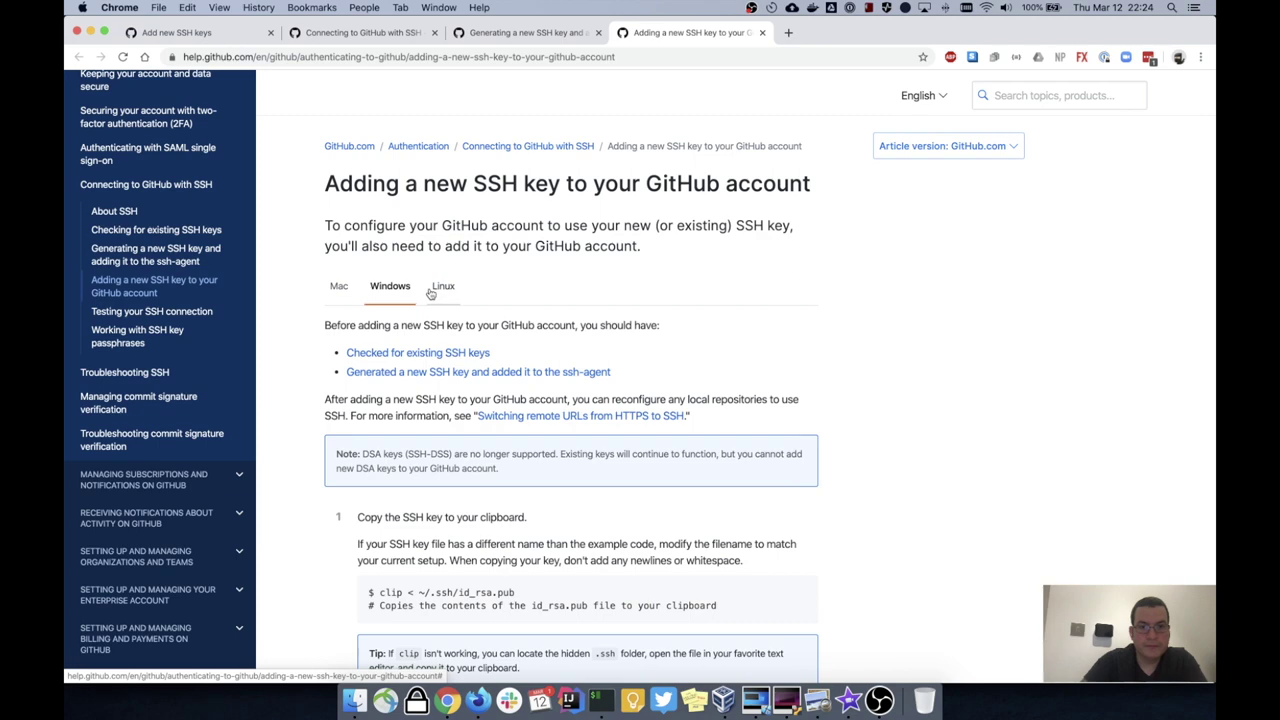
click(442, 290)
scroll(510, 370, down, 4)
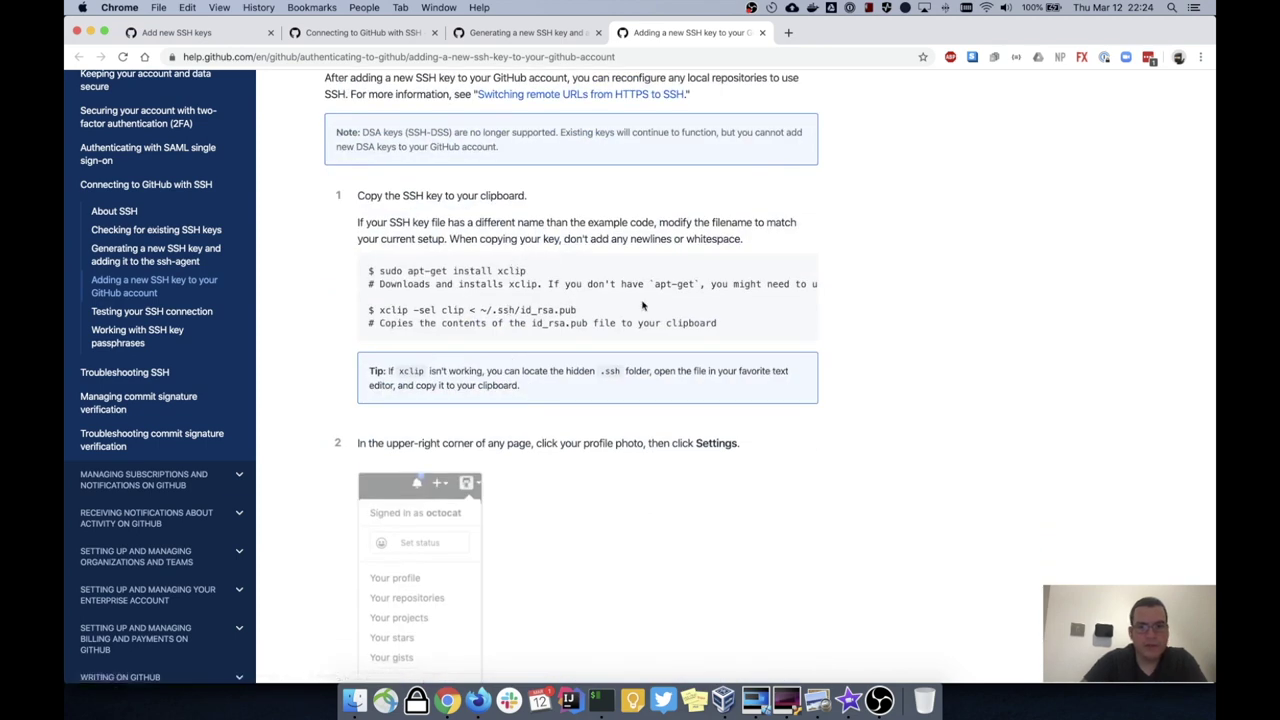
key(ctrl+Right)
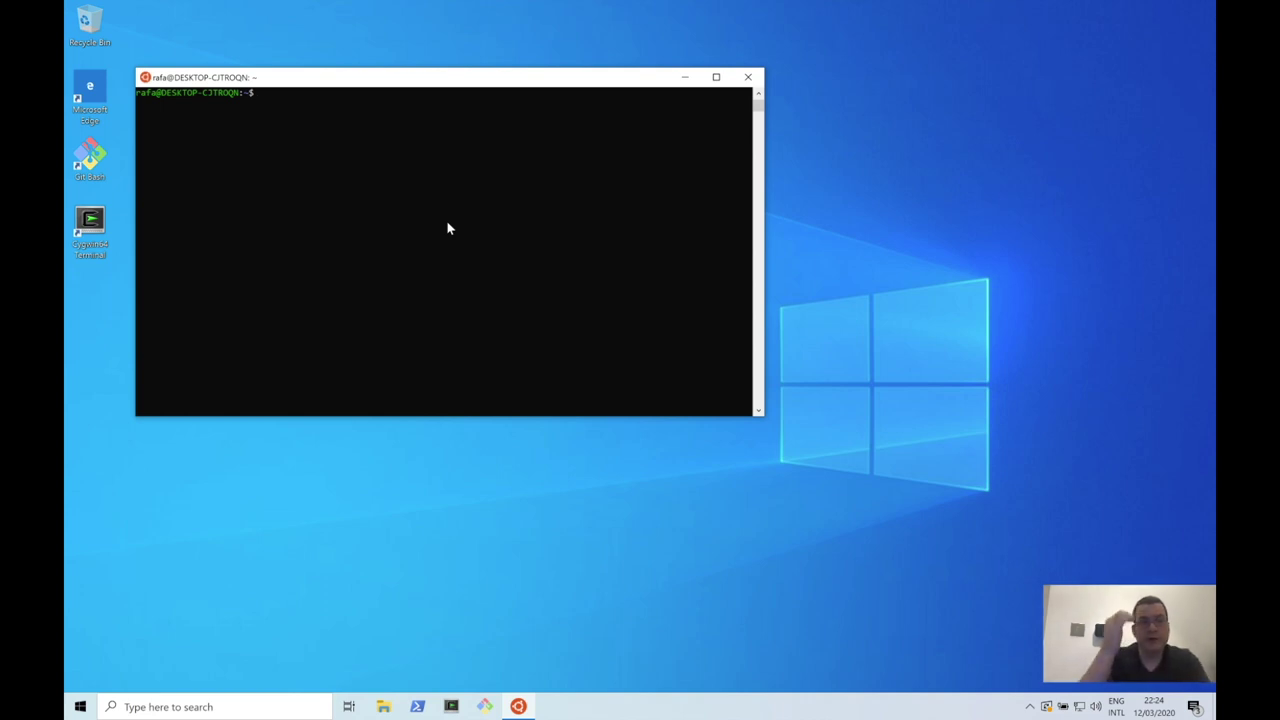
Step: Move into $HOME/.ssh and list its key files with ls -l
text(cd .ss)
key(BackSpace)
key(BackSpace)
key(BackSpace)
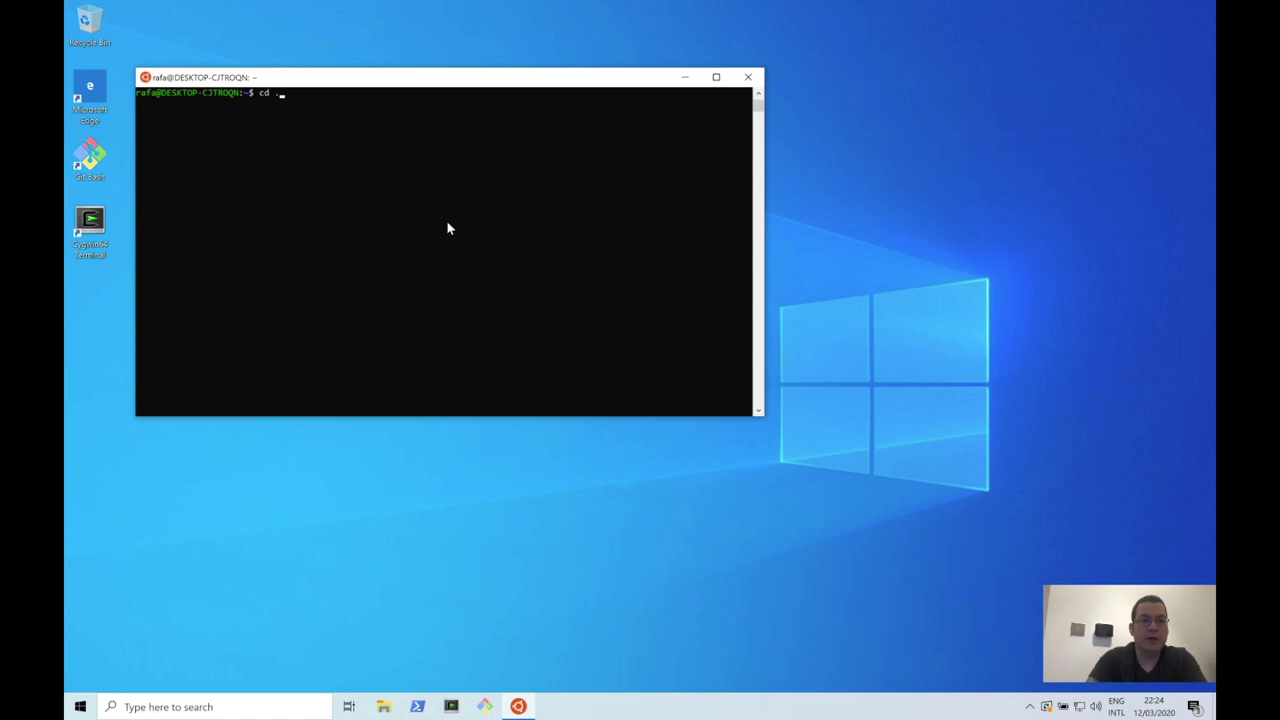
text($HOME)
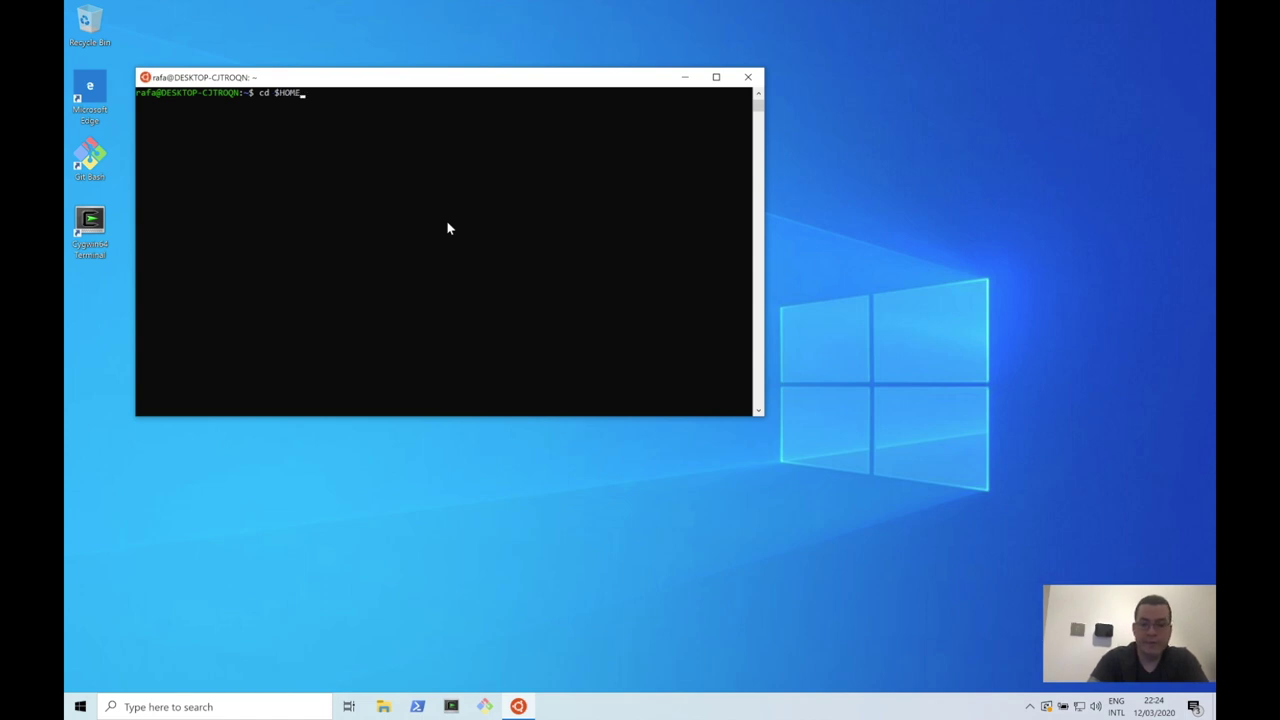
text(/.ssh)
key(Return)
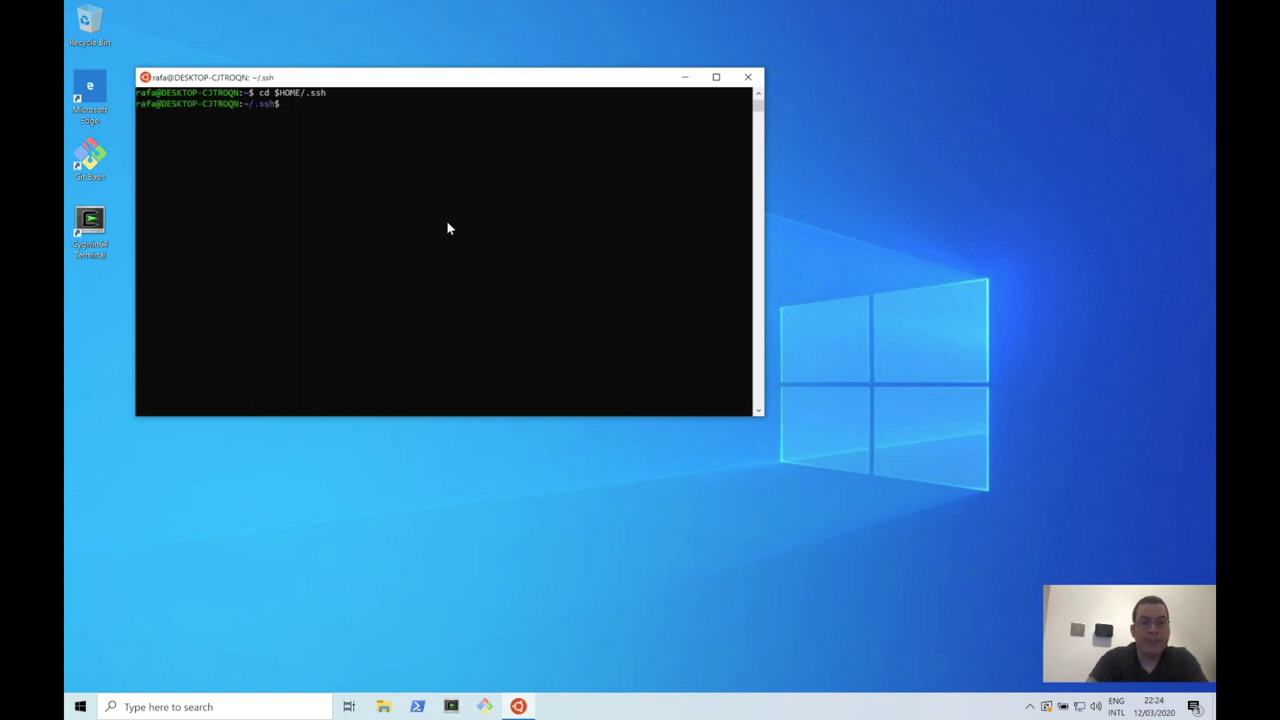
text(ls -l)
key(Return)
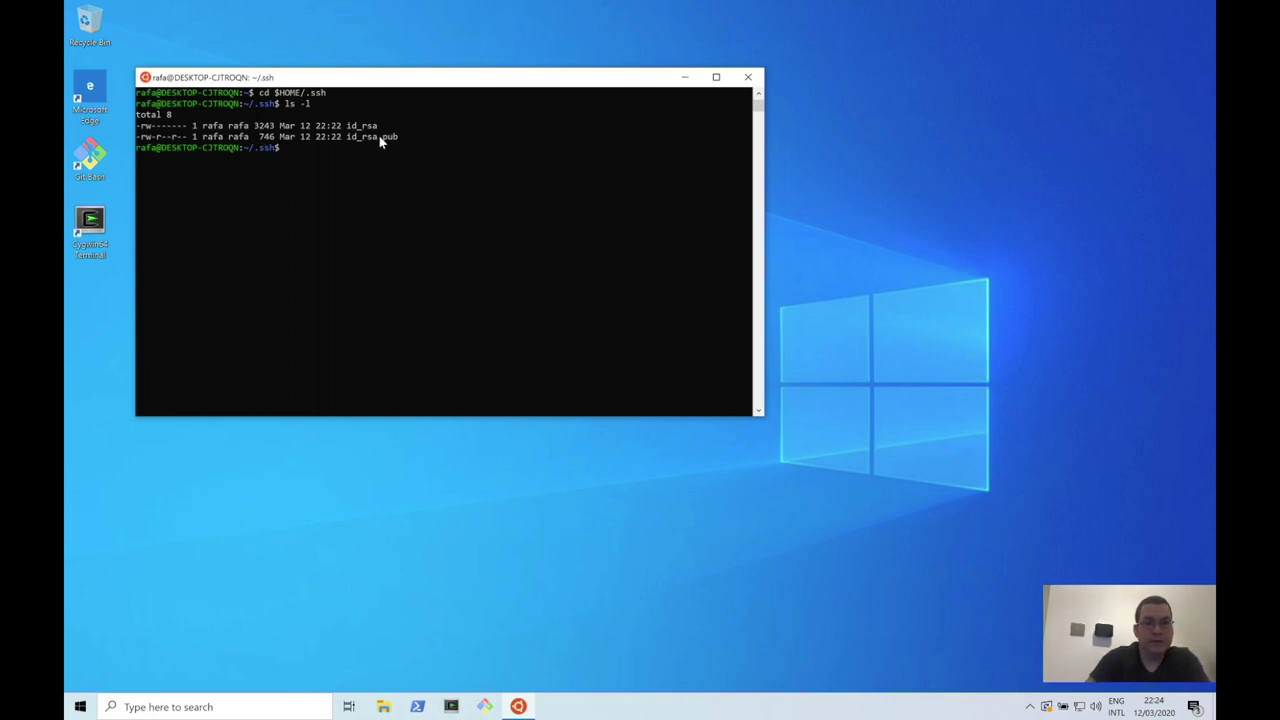
Step: Print id_rsa.pub with cat and copy the displayed public key
text(c)
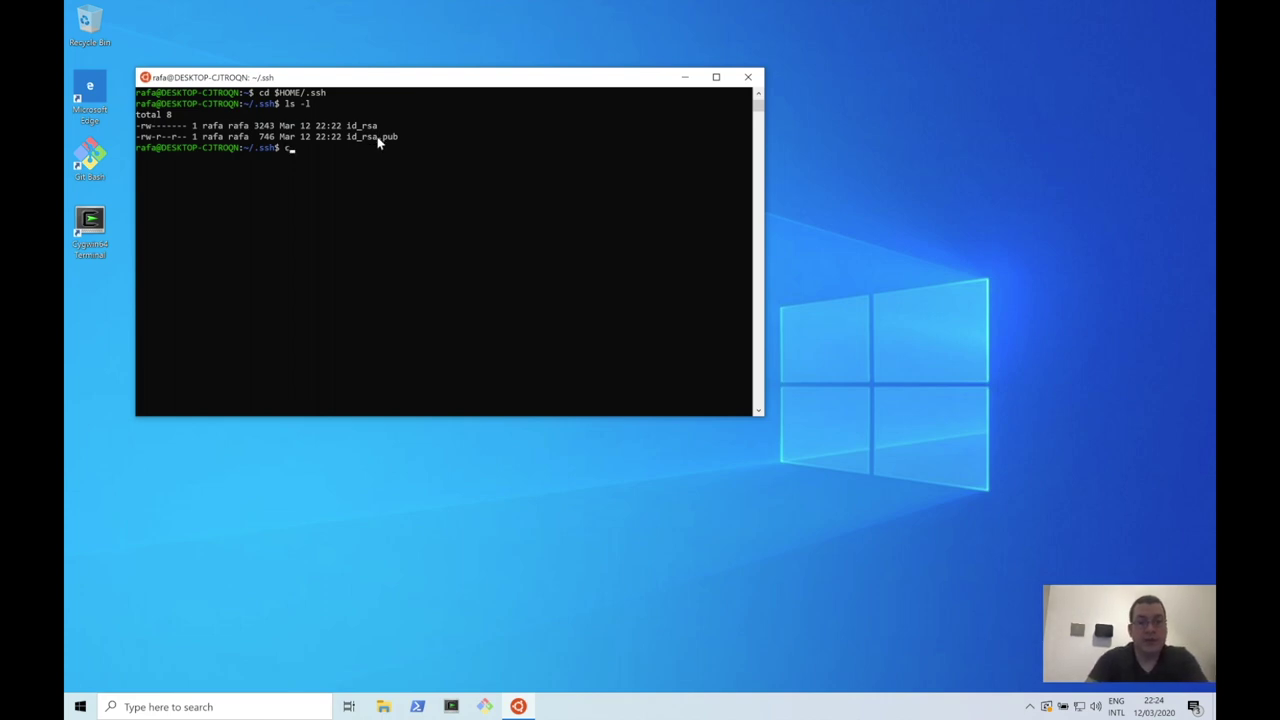
text(at id_rsa.pub)
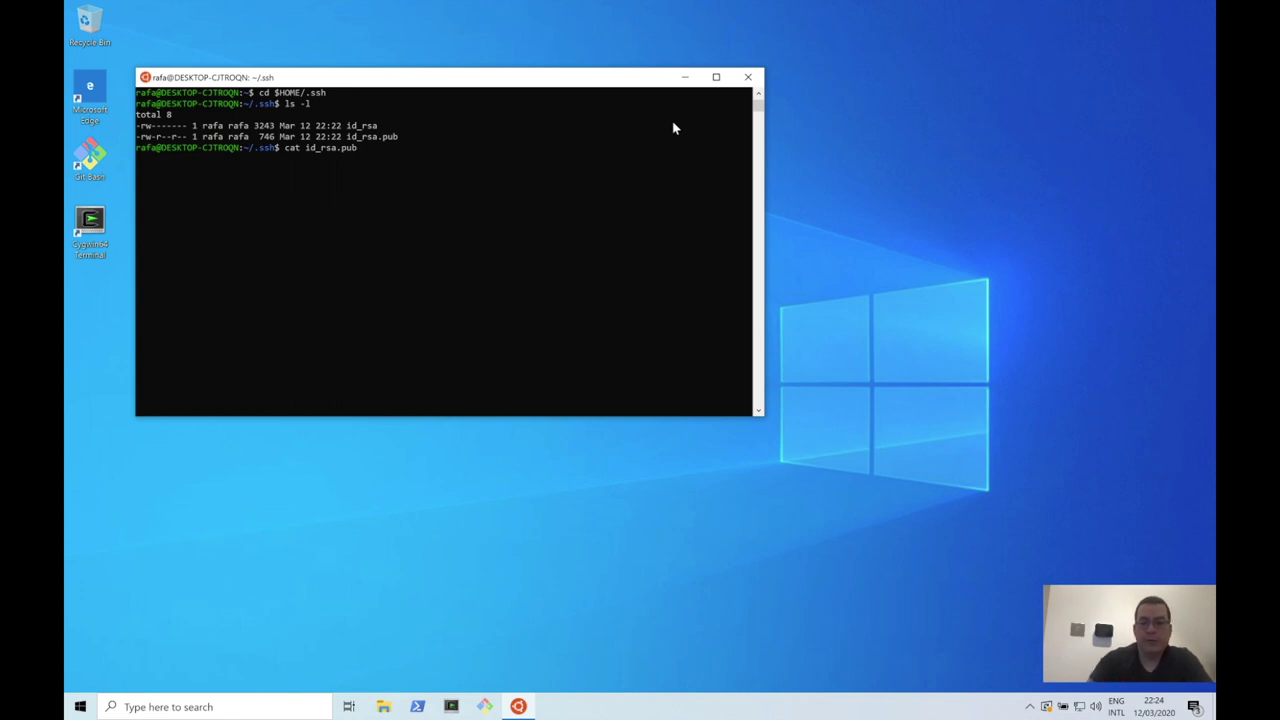
key(Return)
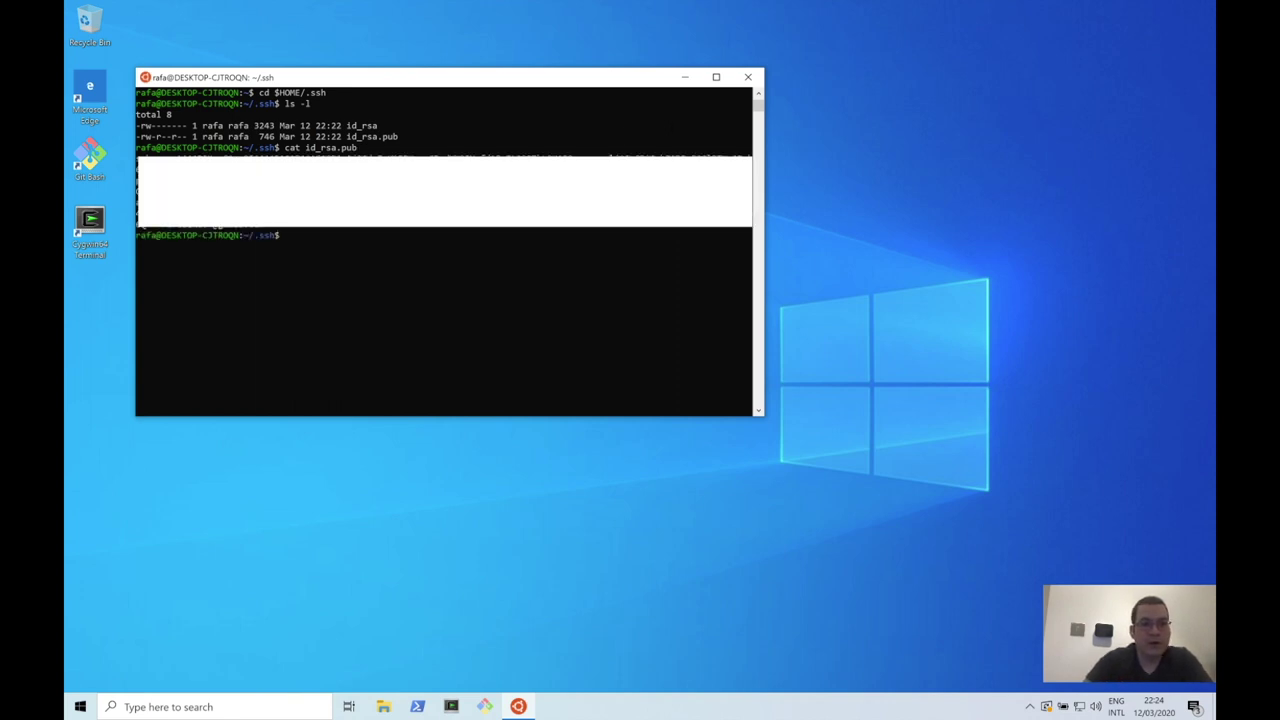
drag(138, 157, 267, 231)
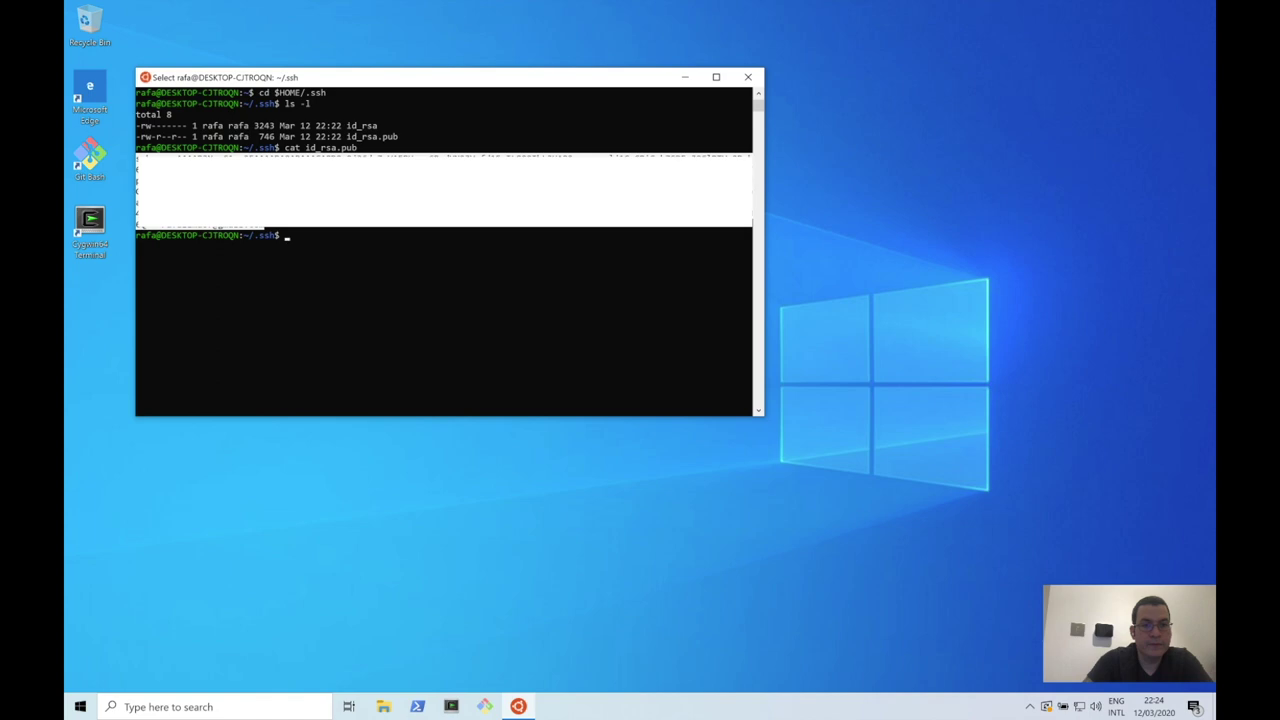
key(ctrl+c)
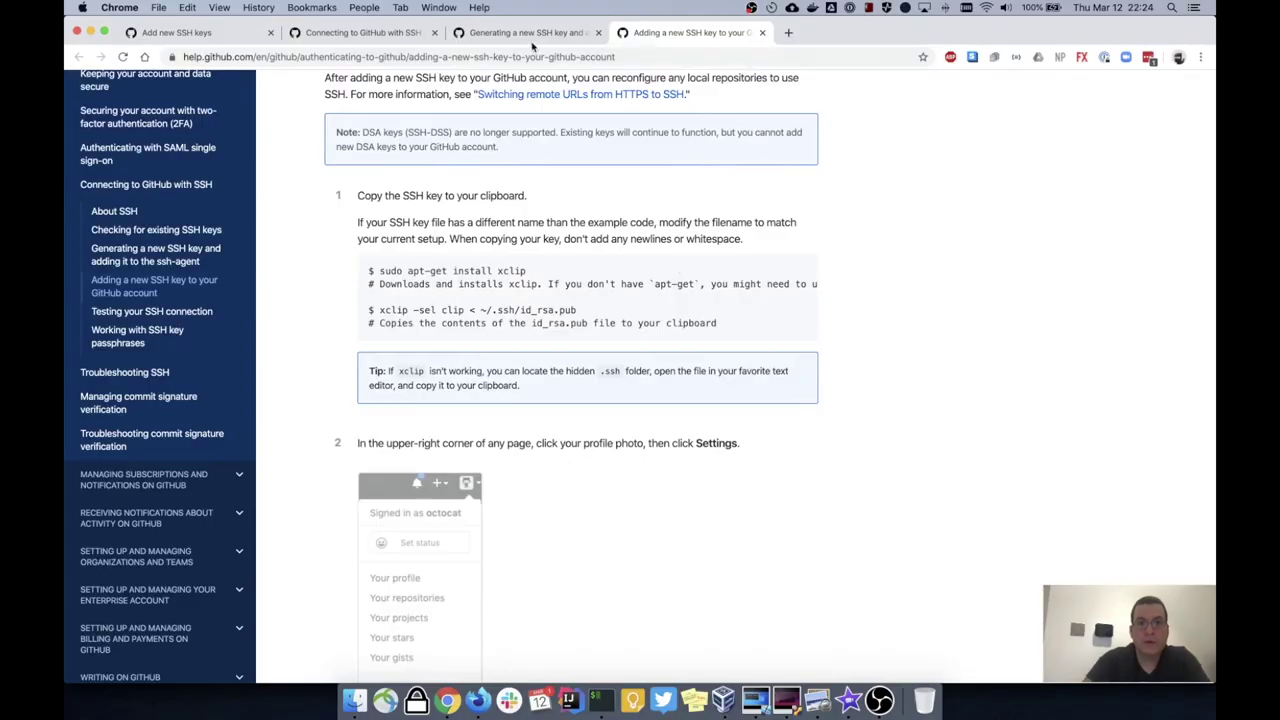
Step: Paste the public key into the Key box and save the 'Windows Subsystem Ubuntu' SSH key
click(530, 33)
click(369, 33)
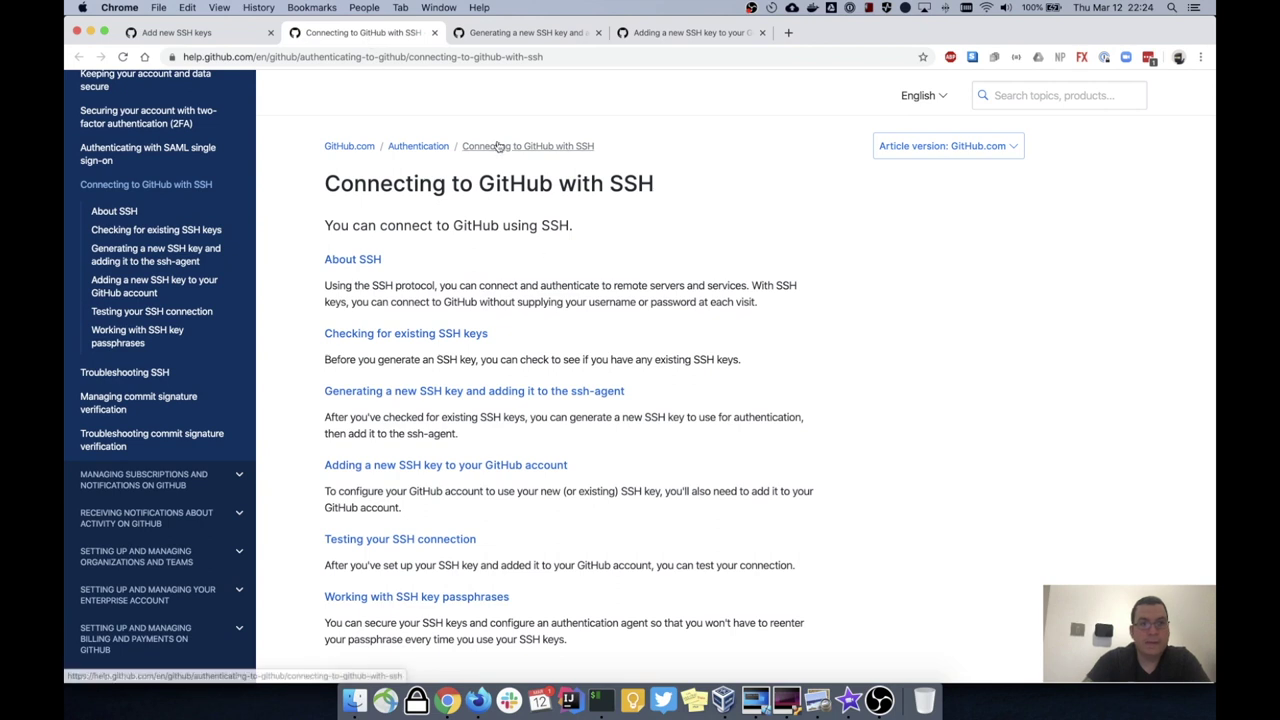
key(super+1)
click(677, 340)
key(super+v)
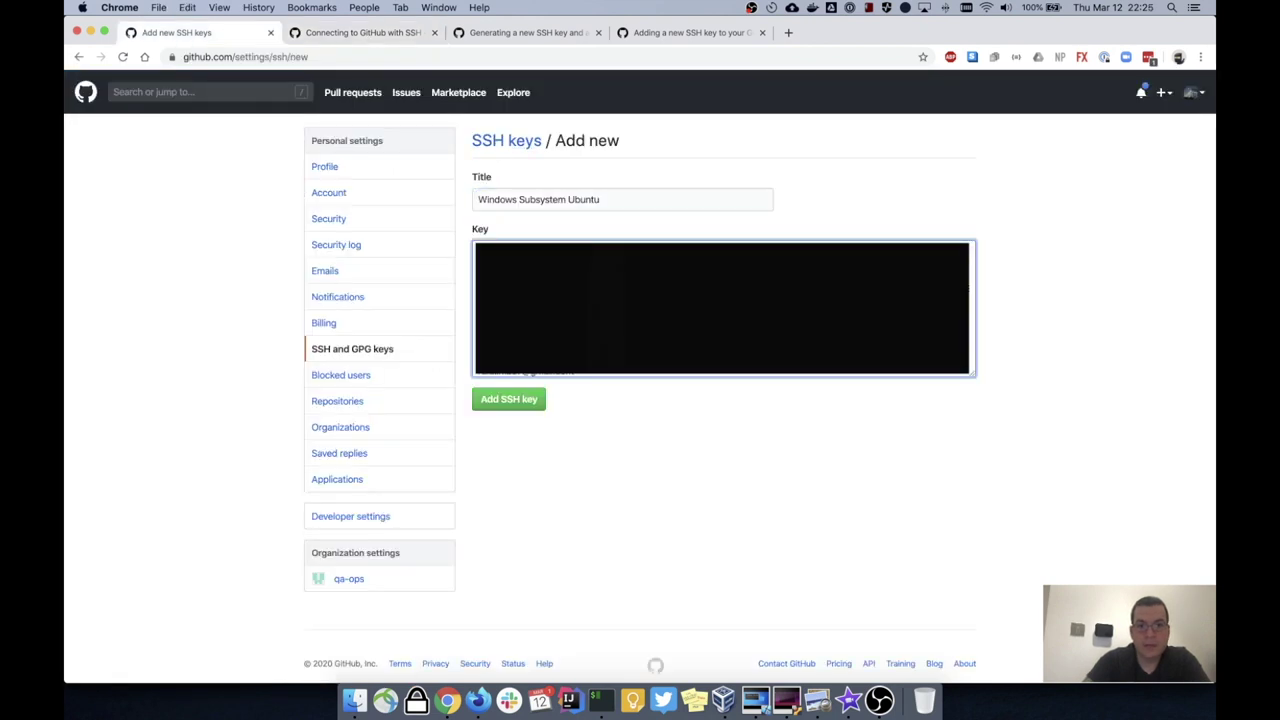
click(515, 399)
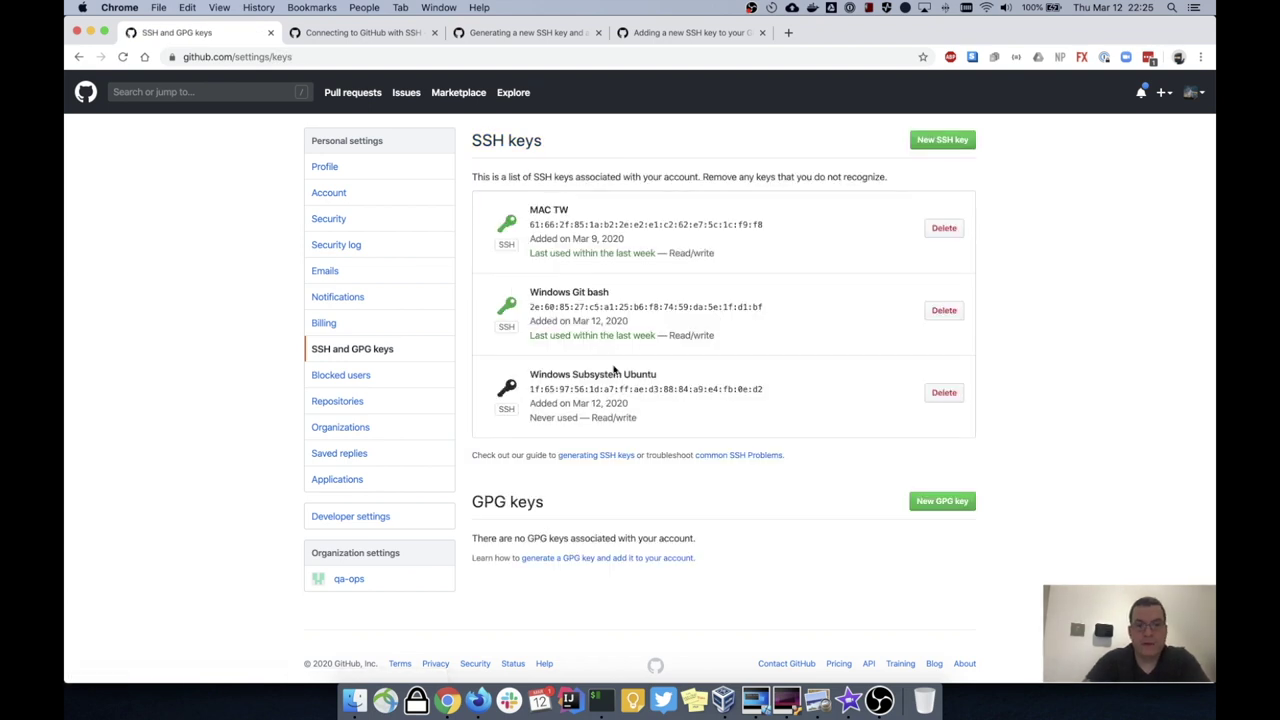
Step: Go to github.com/qa-ops, open version-control, and show its SSH clone address
click(378, 40)
scroll(281, 152, up, 2)
click(214, 34)
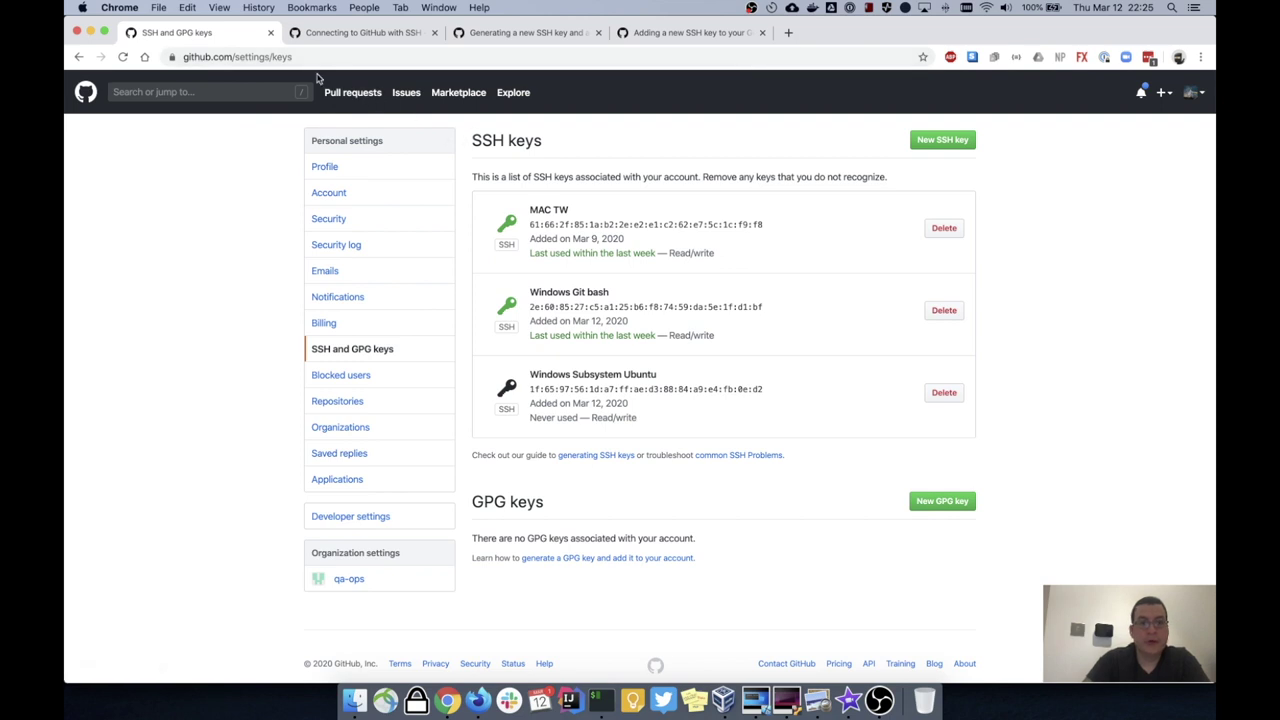
drag(236, 56, 428, 57)
text(qa-ops)
key(Return)
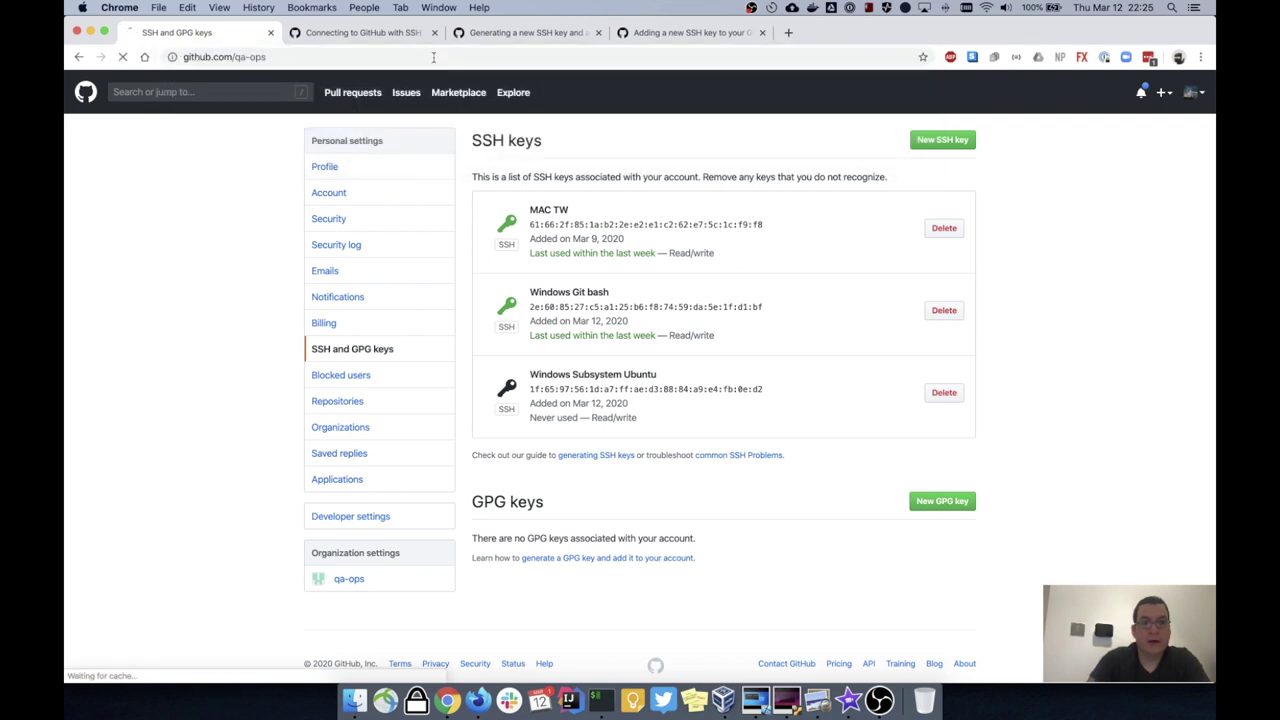
click(394, 326)
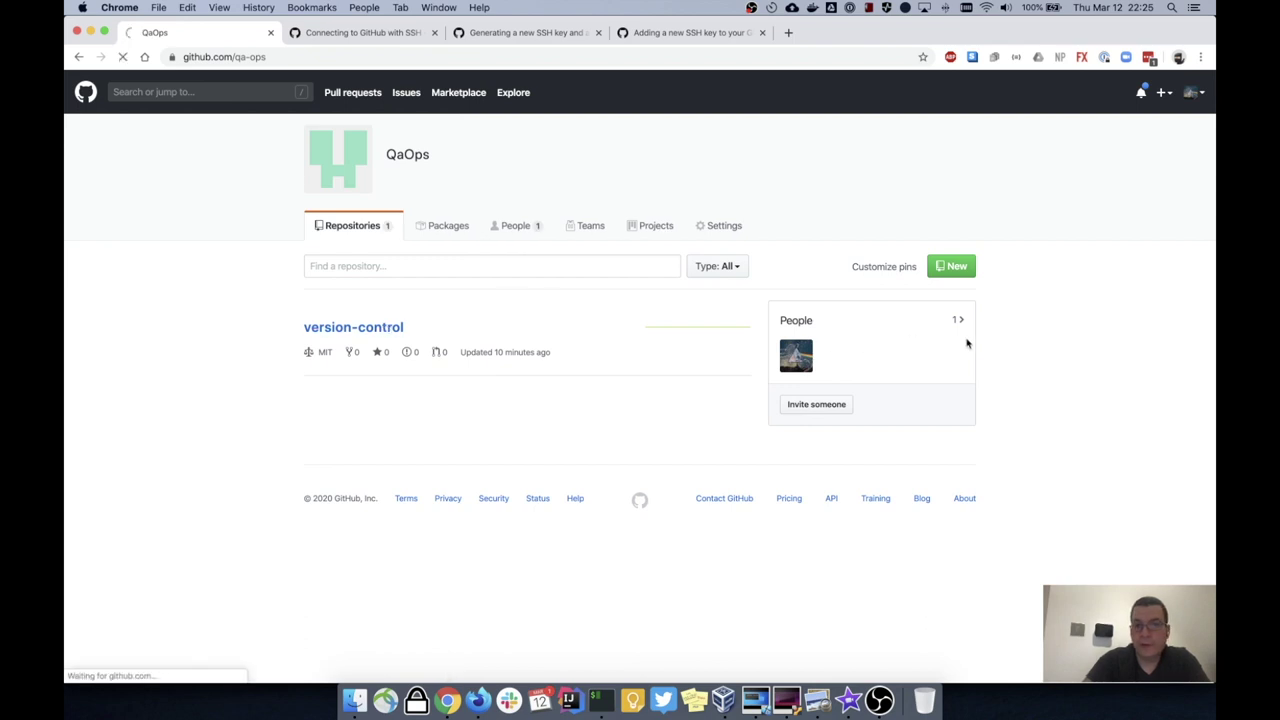
click(928, 301)
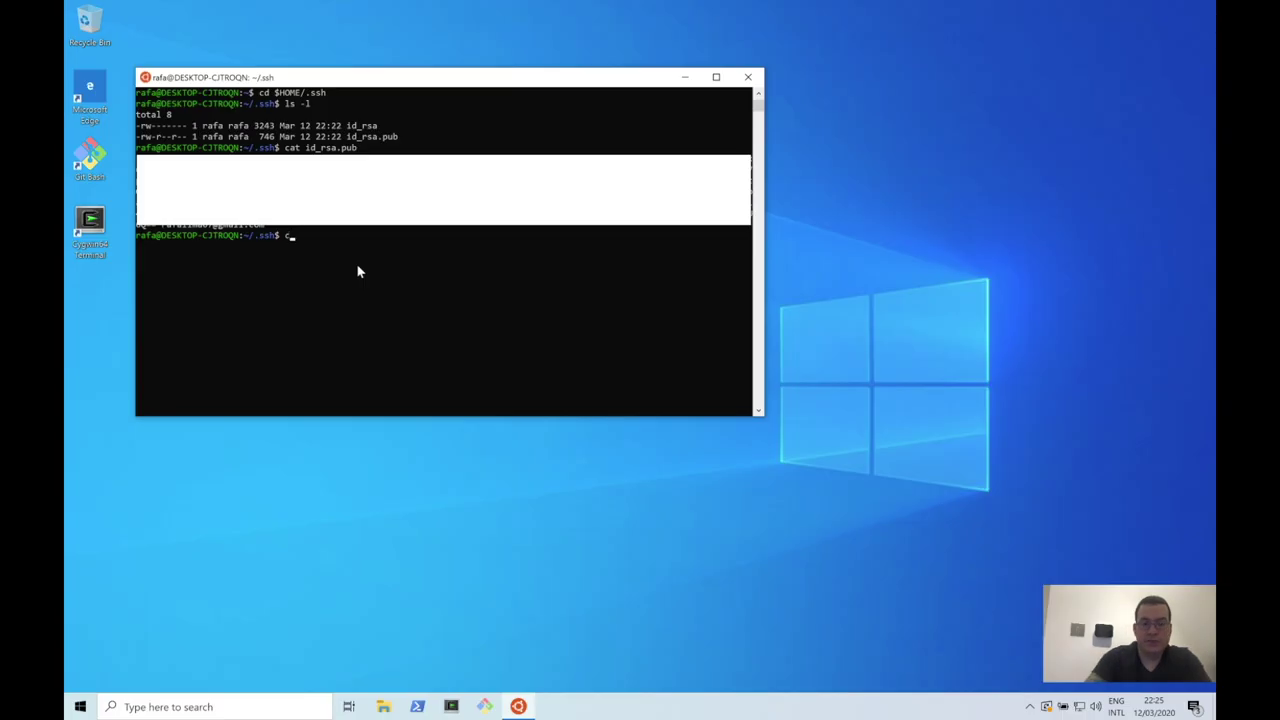
text(..)
key(Return)
text(git clone)
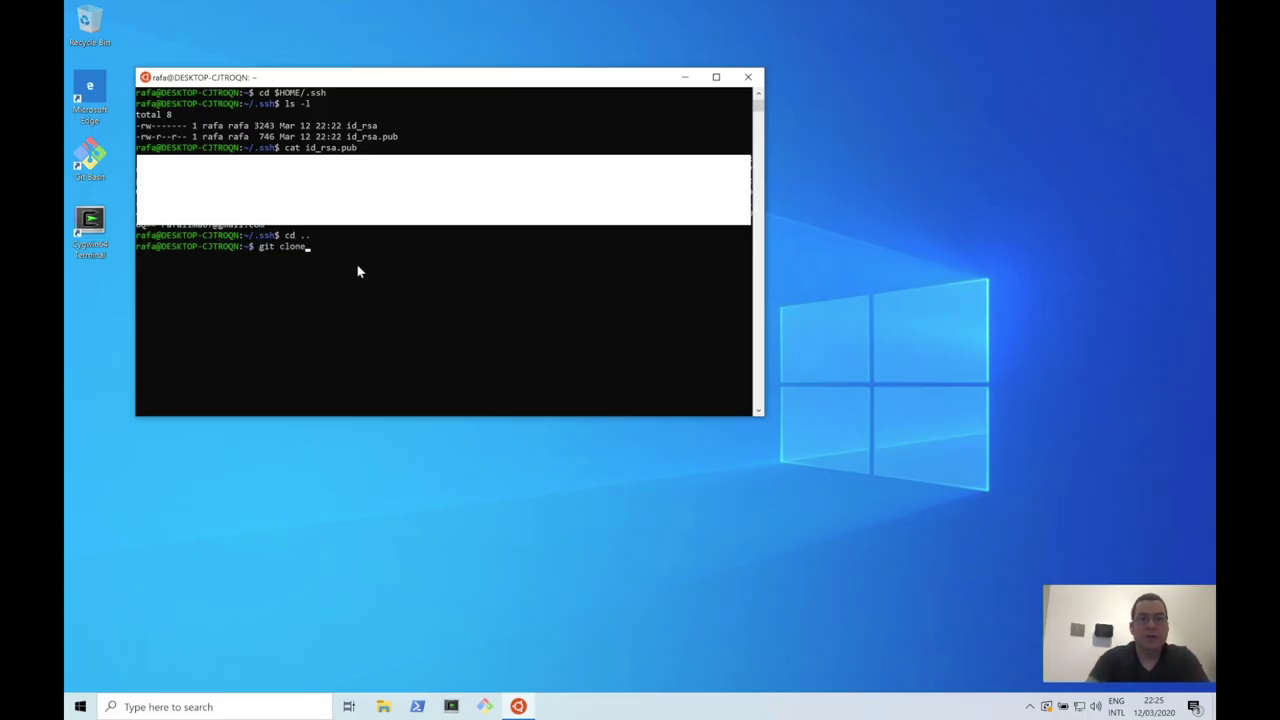
right_click(356, 263)
mouse_move(583, 4)
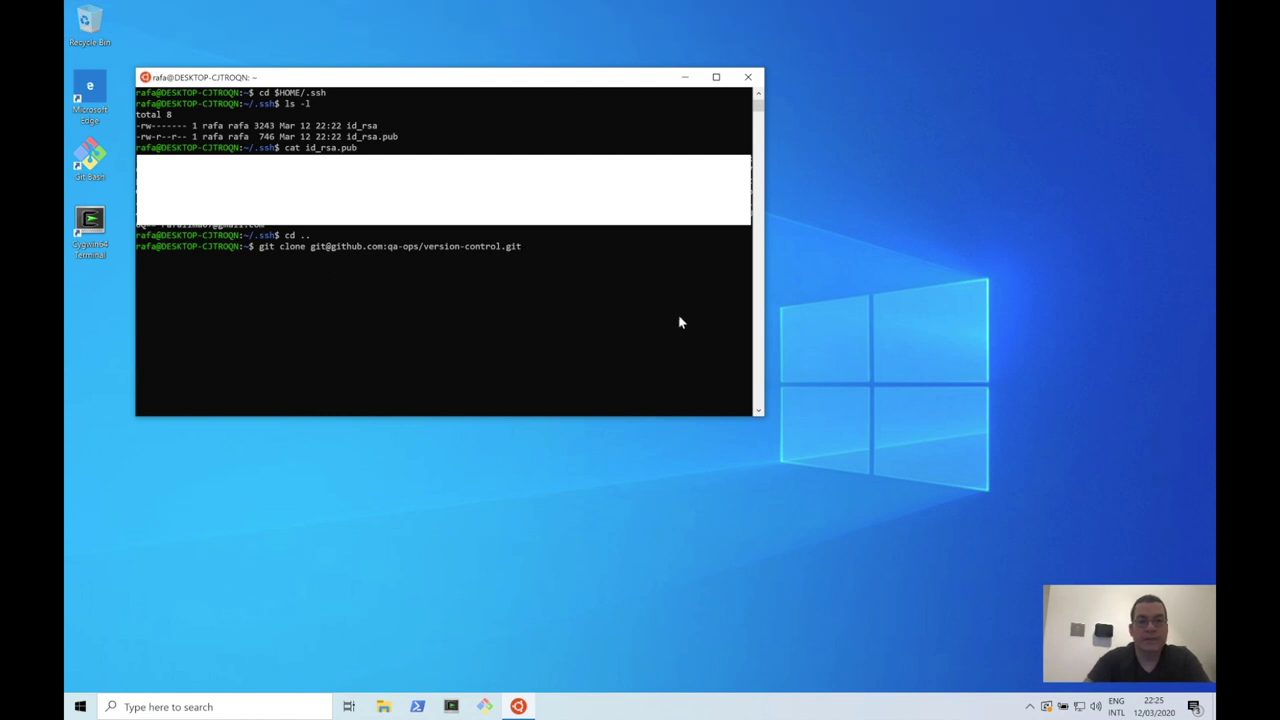
key(Return)
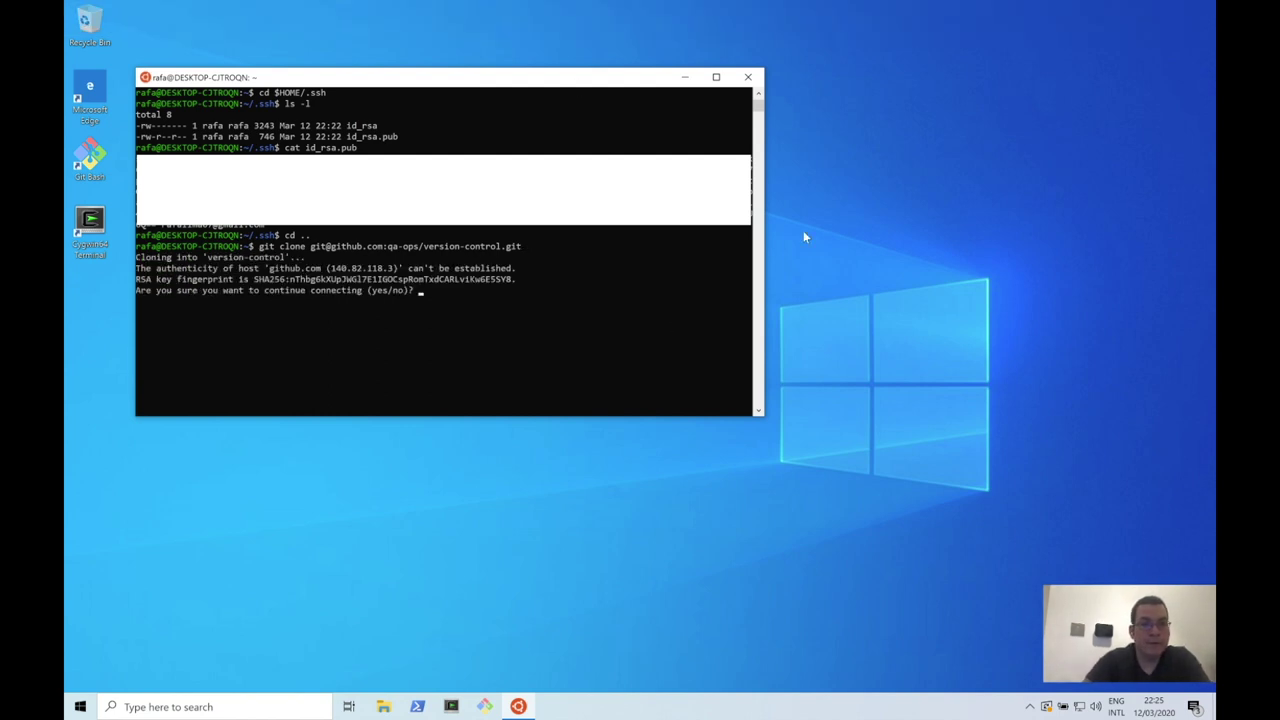
key(Return)
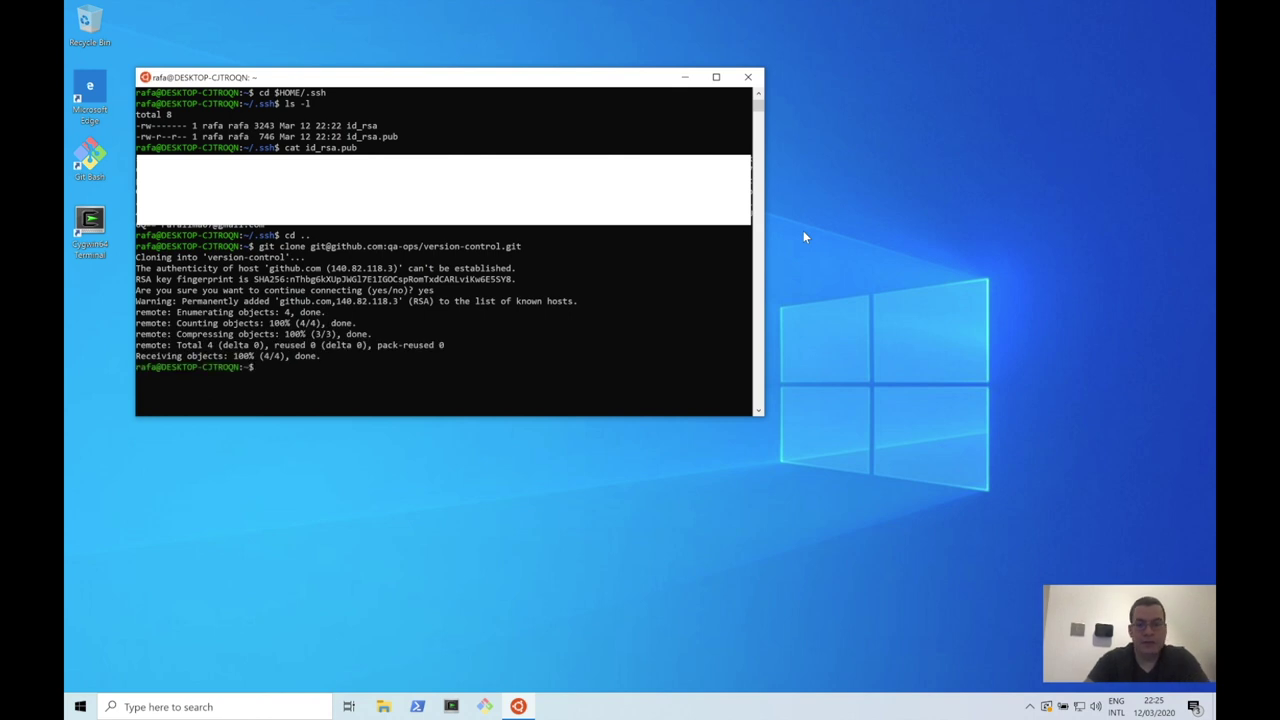
Step: Enter version-control/ and list its files (LICENSE, README.md) with ls -l
text(cd version-control/)
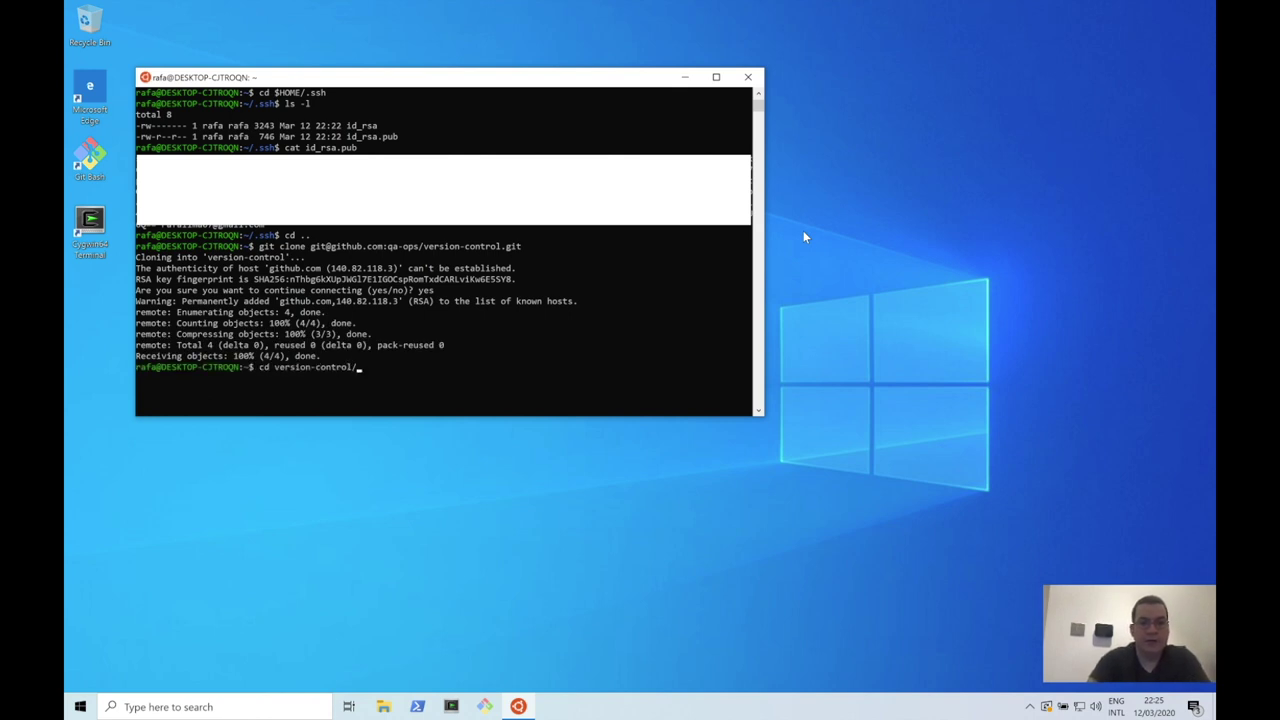
key(Return)
text(ls -l)
key(Return)
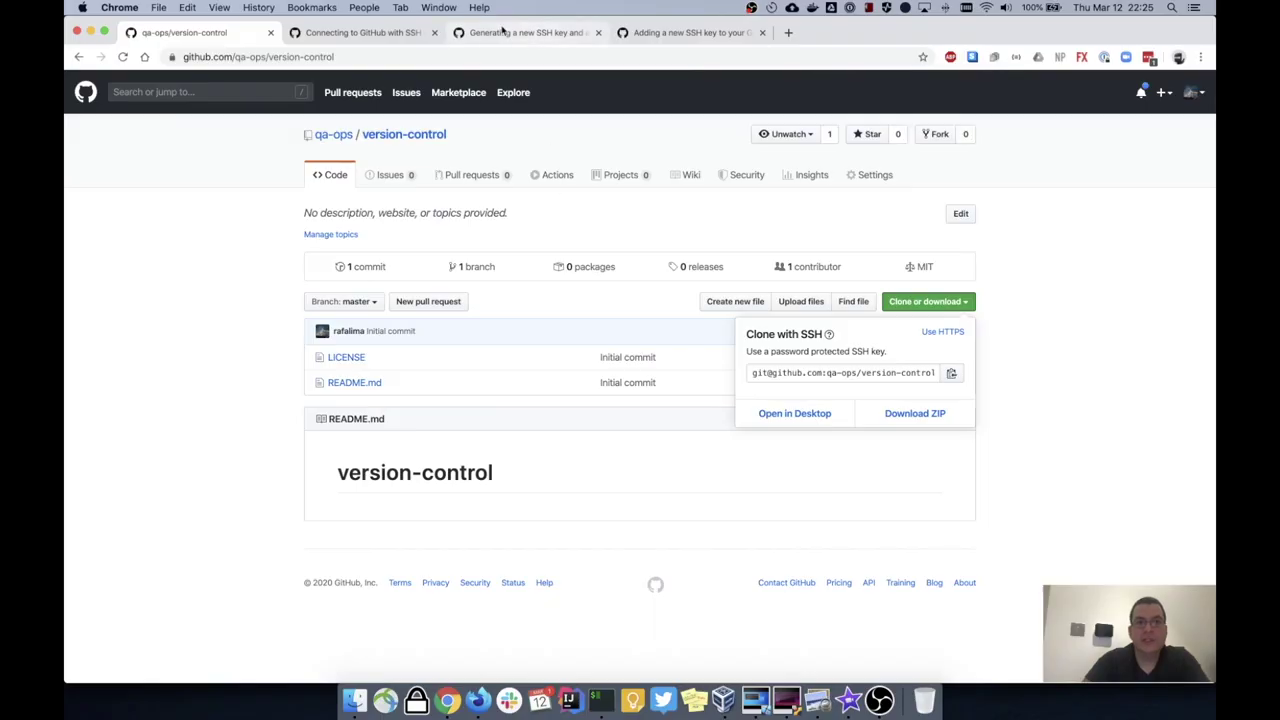
Step: Open Settings > SSH and GPG keys to review the three registered keys
click(1033, 200)
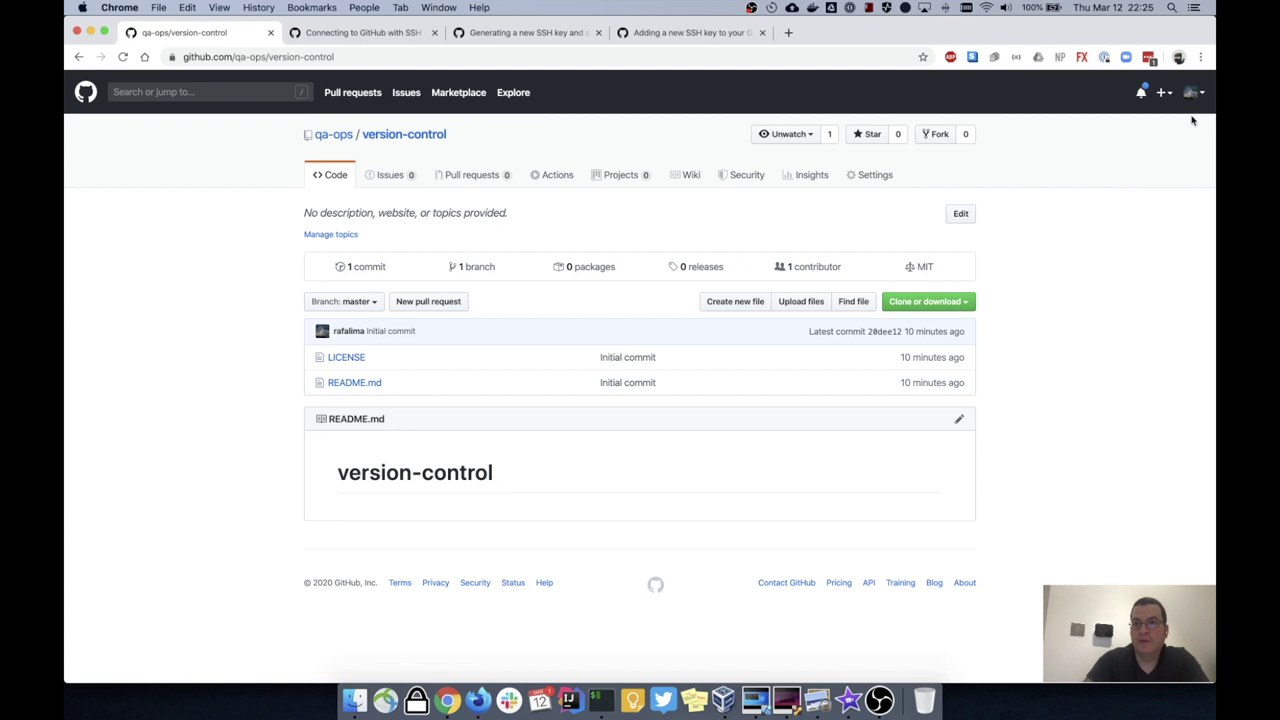
click(1204, 96)
click(1115, 338)
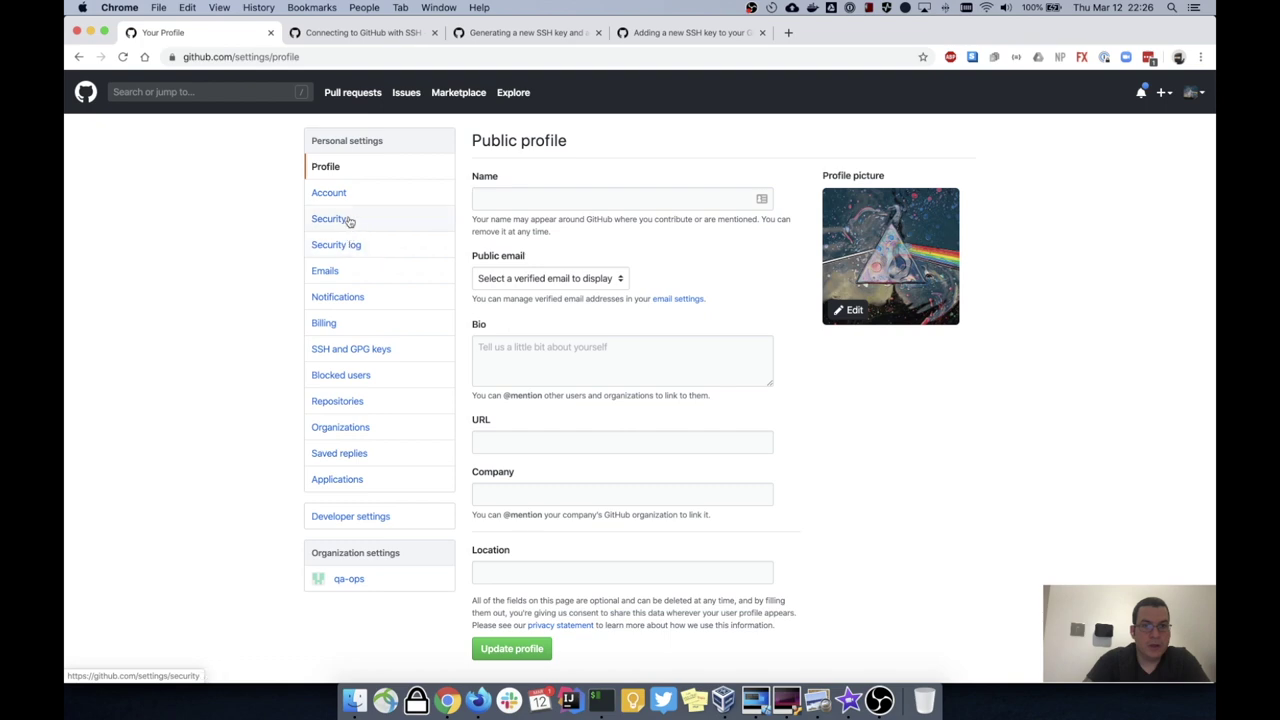
click(365, 355)
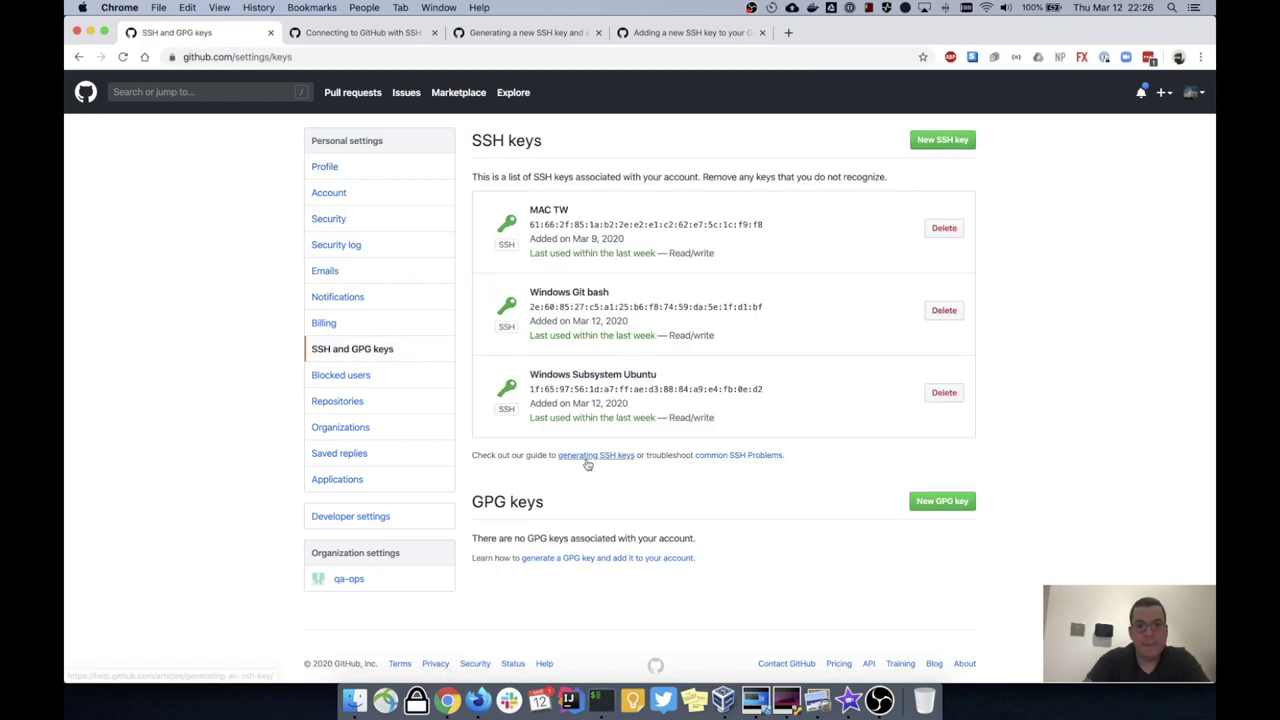
Step: Show the Linux instructions in the docs and select the ssh-keygen command from the key-generation article
click(355, 33)
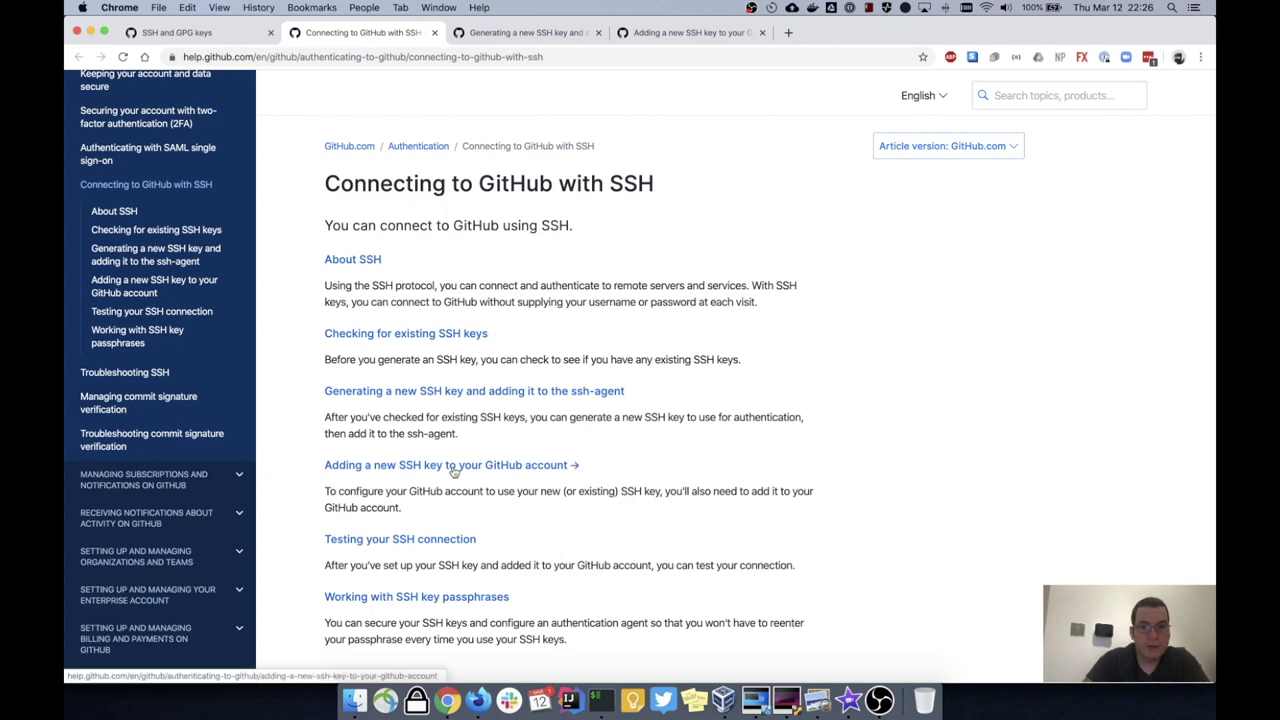
click(460, 466)
click(442, 286)
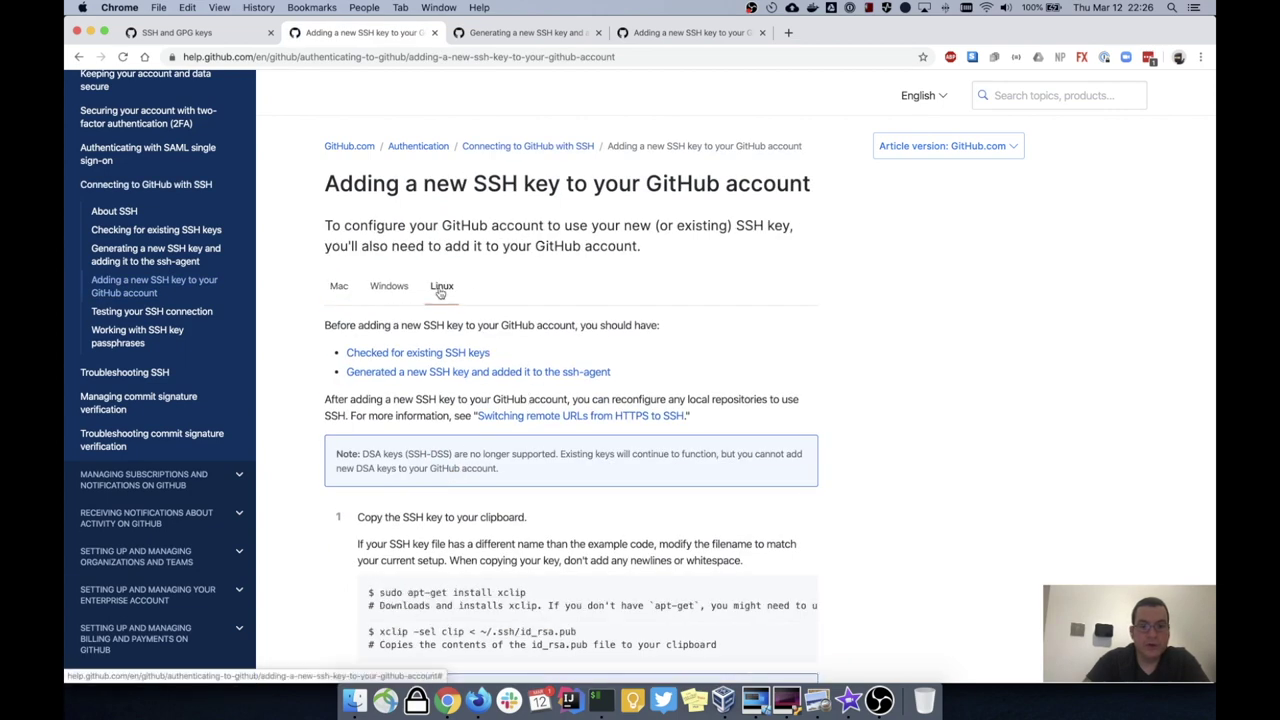
scroll(506, 326, down, 5)
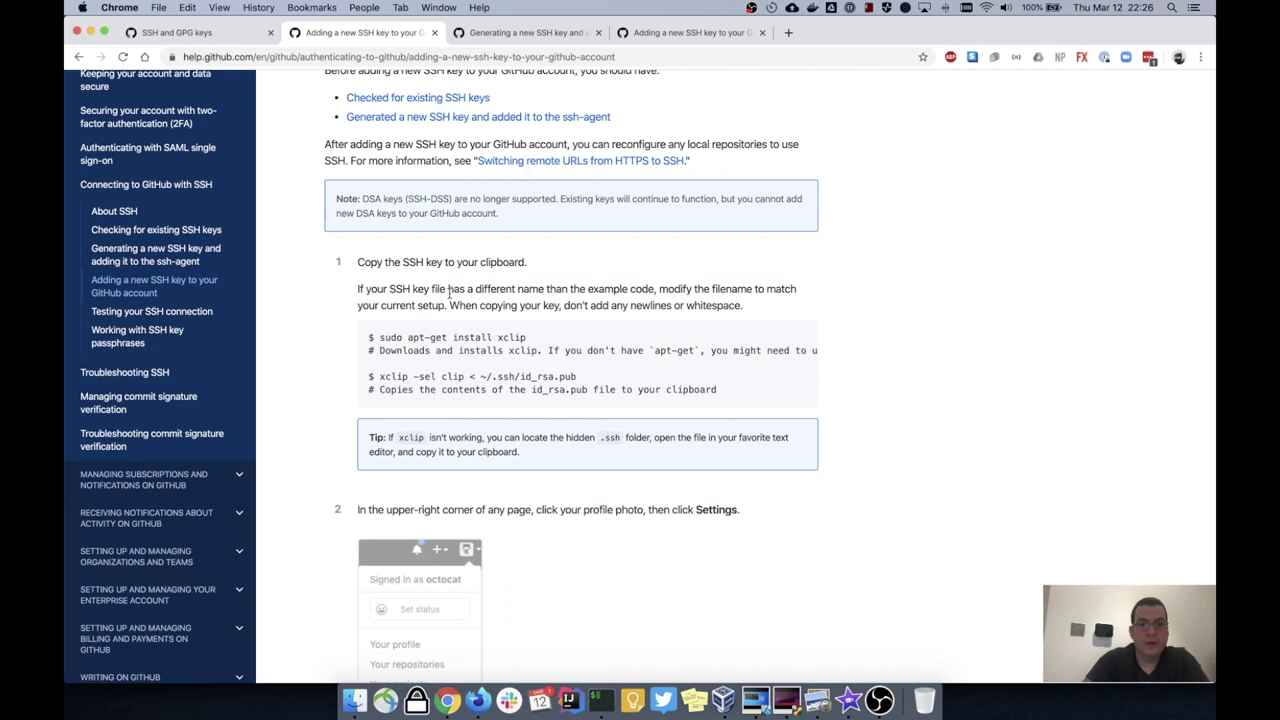
scroll(410, 330, up, 5)
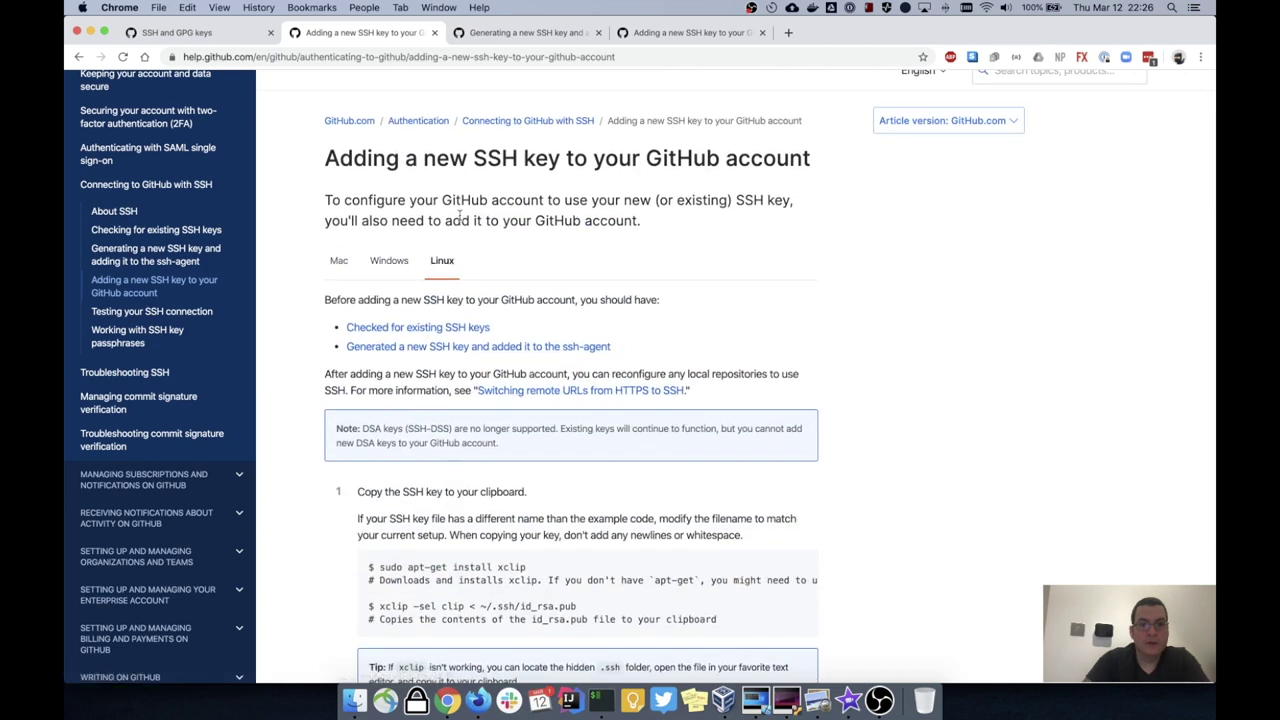
click(527, 32)
scroll(500, 358, up, 15)
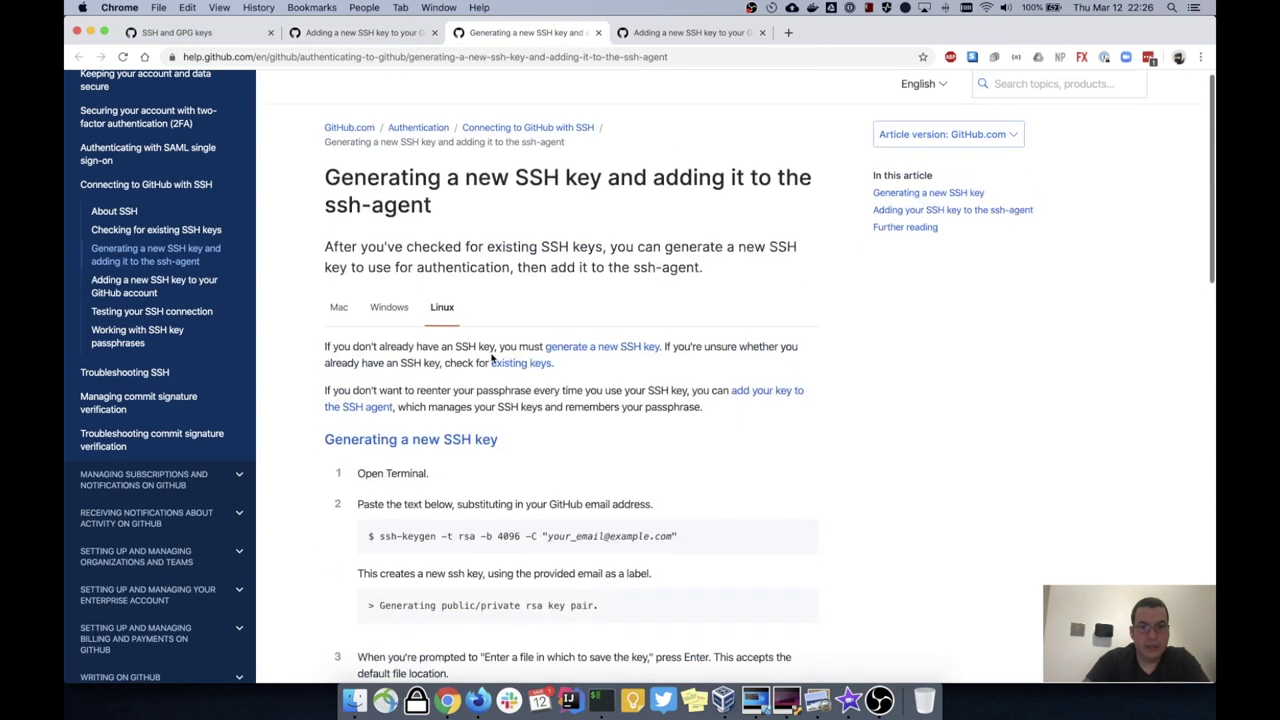
drag(380, 541, 684, 548)
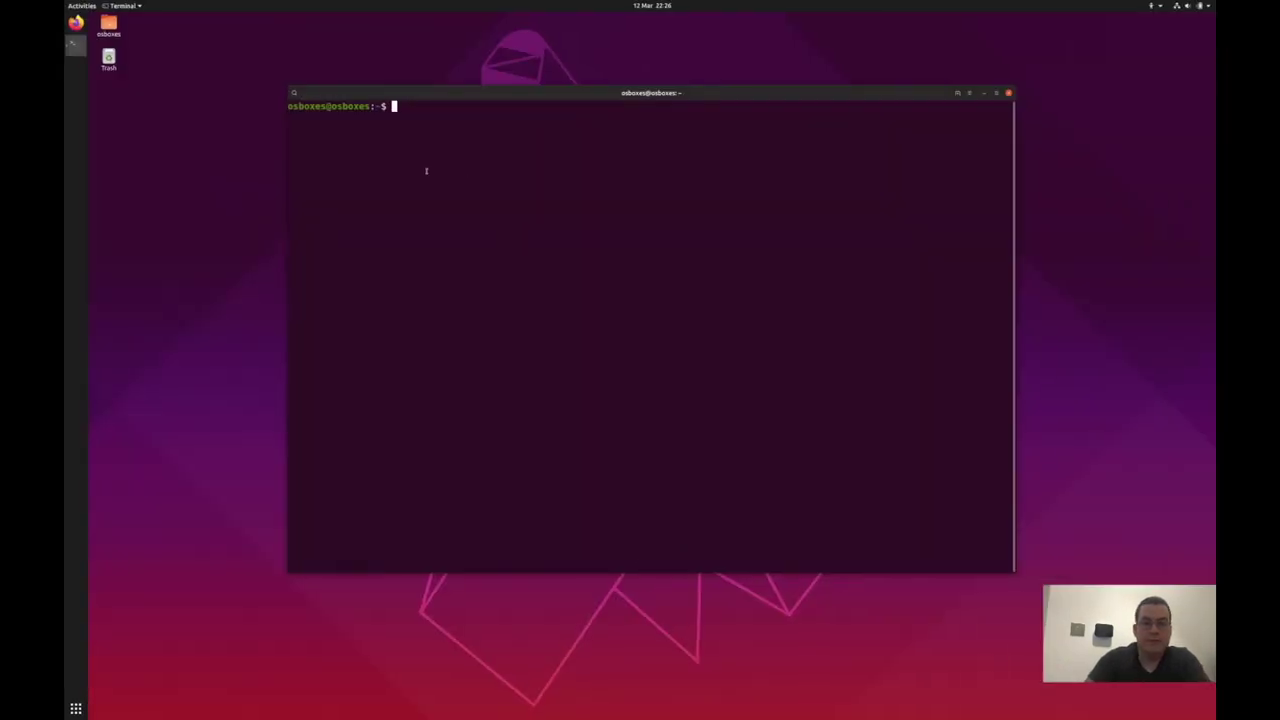
Step: Paste the 4096-bit RSA ssh-keygen command, replace the placeholder with the account e-mail, and run it
right_click(426, 170)
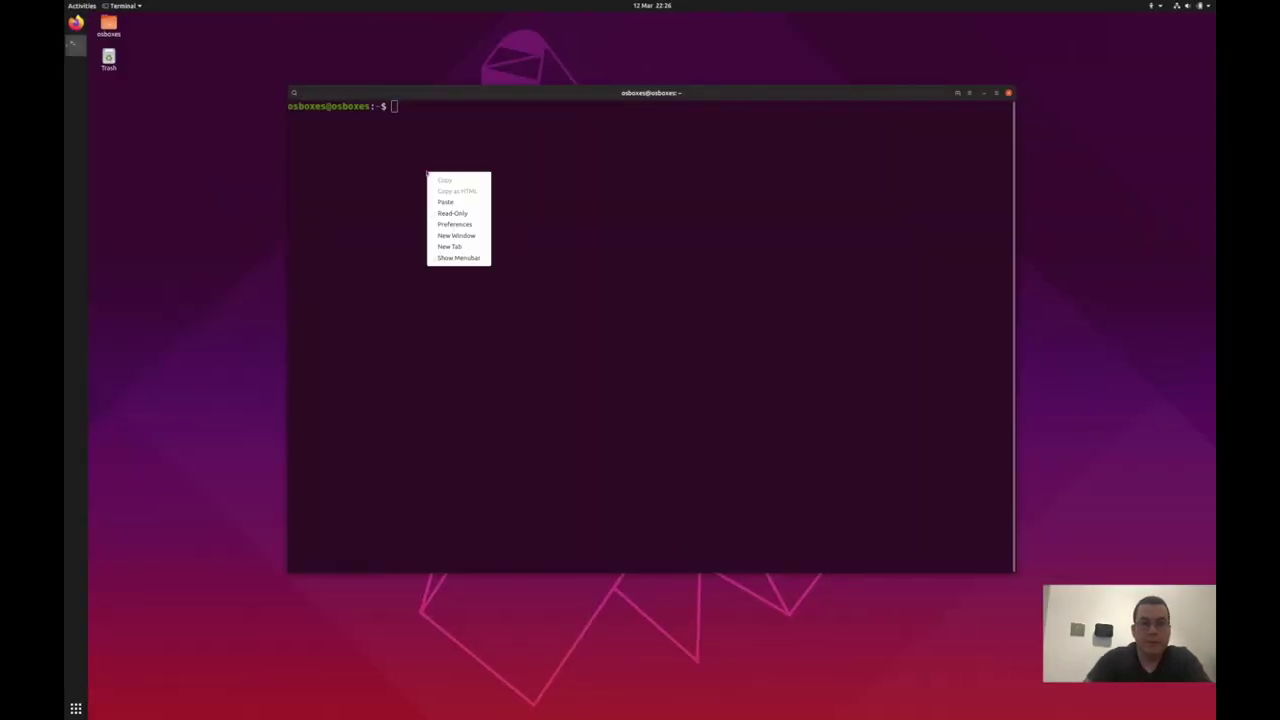
click(462, 203)
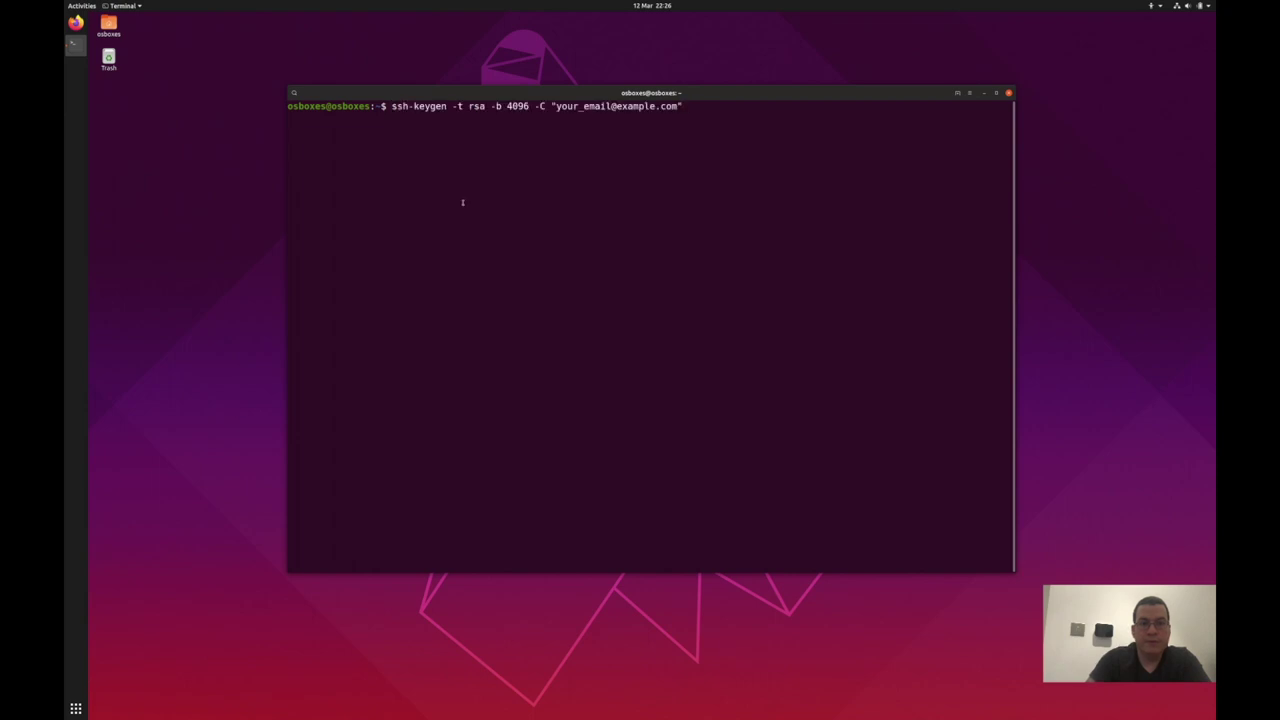
key(BackSpace)
key(BackSpace)
key(BackSpace)
key(BackSpace)
key(BackSpace)
key(BackSpace)
key(BackSpace)
key(BackSpace)
key(BackSpace)
key(BackSpace)
key(BackSpace)
key(BackSpace)
key(BackSpace)
key(BackSpace)
key(BackSpace)
key(BackSpace)
key(BackSpace)
key(BackSpace)
key(BackSpace)
key(BackSpace)
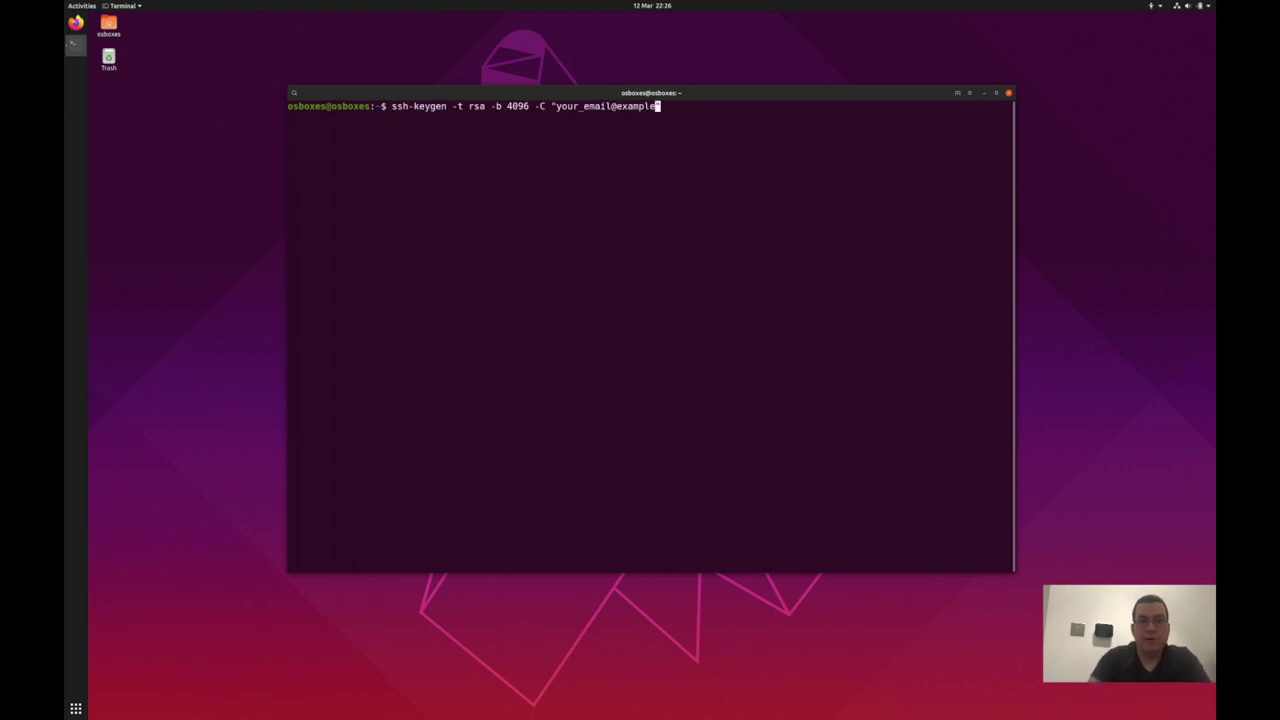
key(BackSpace)
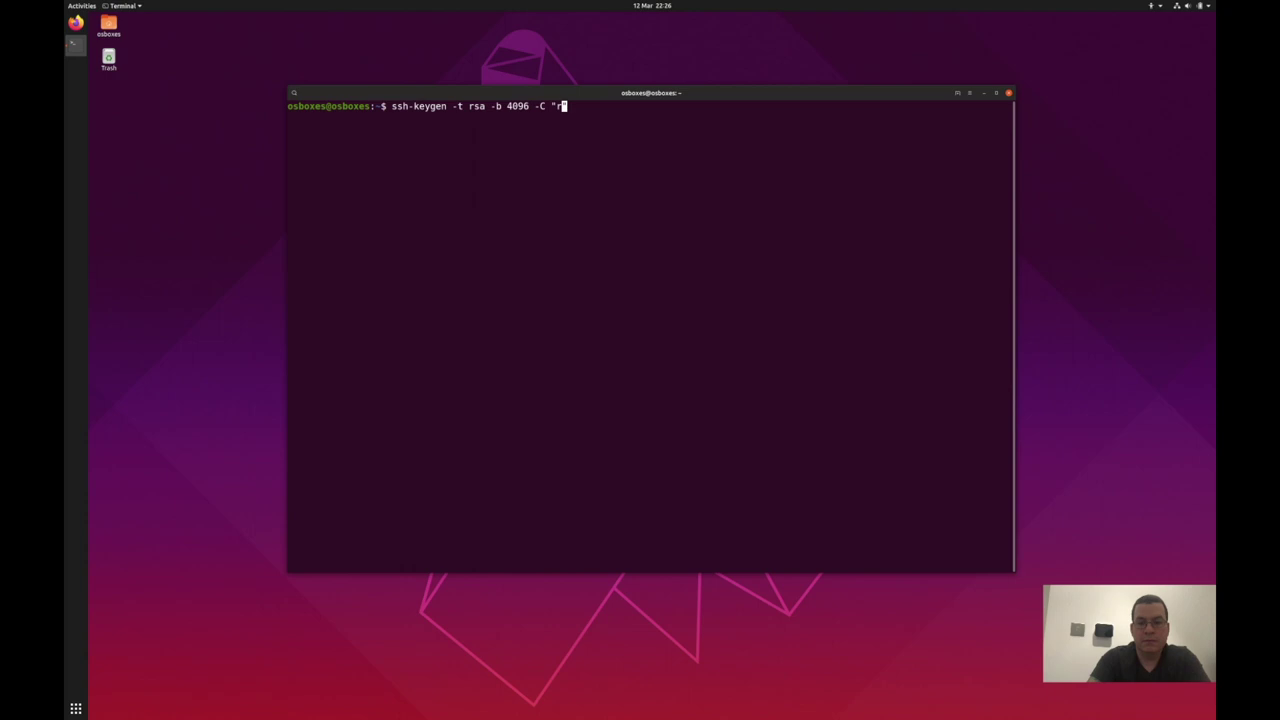
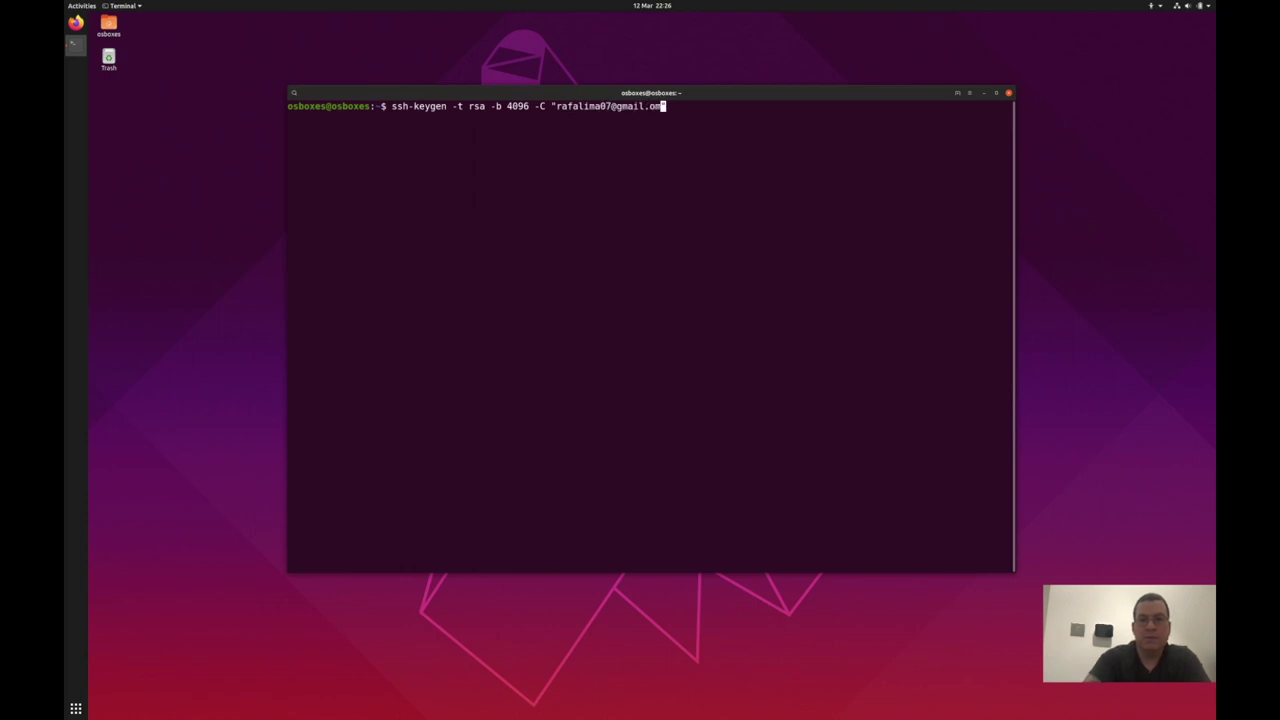
key(Return)
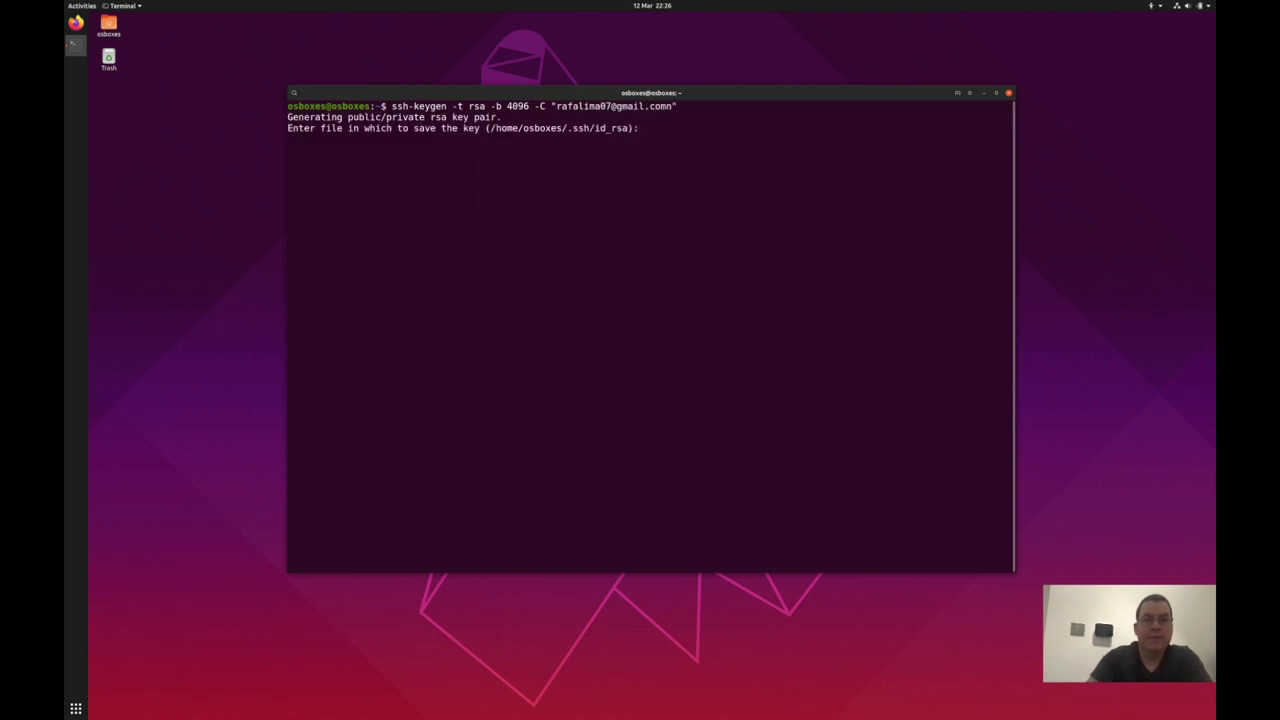
Step: Accept the default location and empty passphrase, then list ~/.ssh showing id_rsa and id_rsa.pub
key(Return)
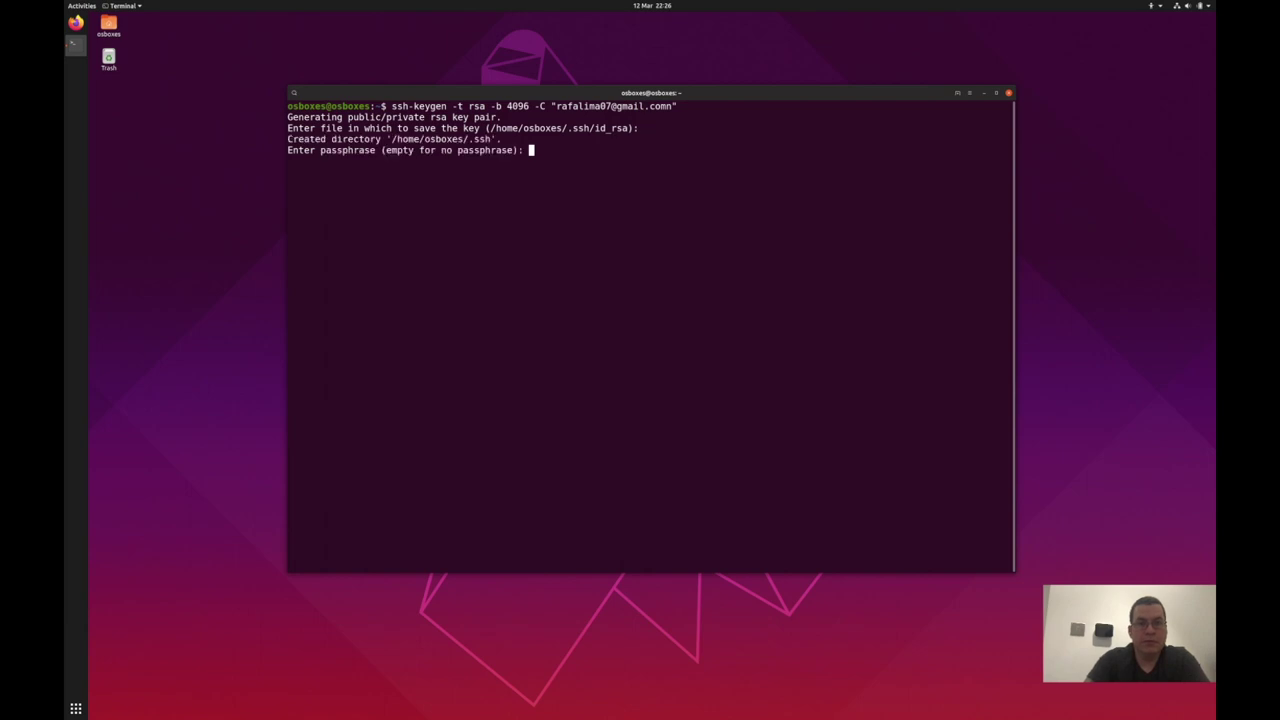
key(Return)
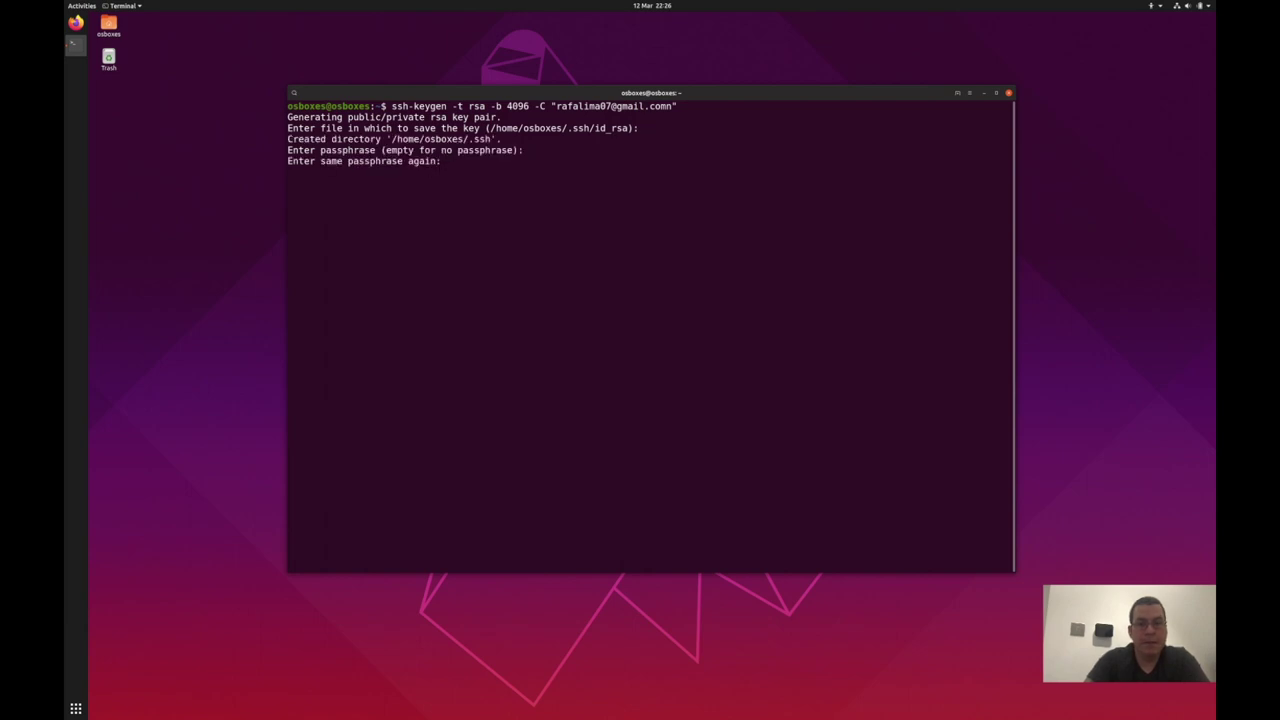
key(Return)
text(ls .ssh)
key(Return)
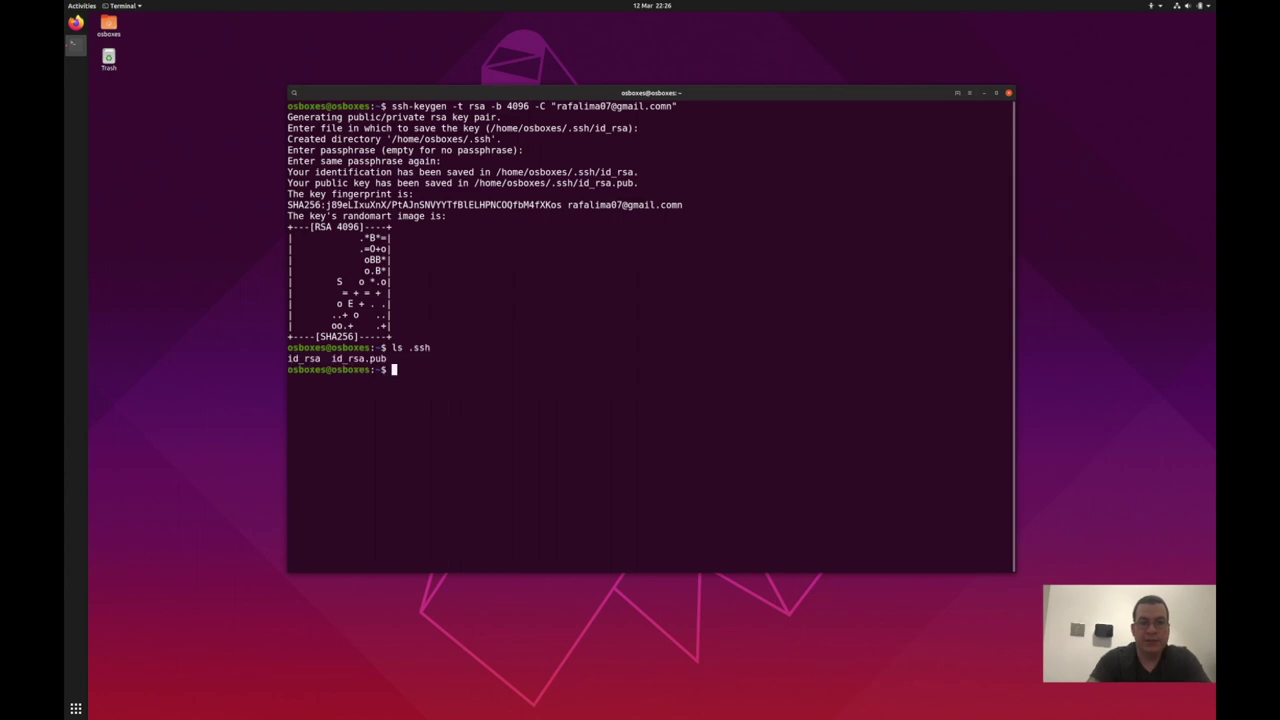
key(super+Tab)
Step: Copy eval "$(ssh-agent -s)" from the docs and run it in the VM terminal
scroll(381, 540, down, 3)
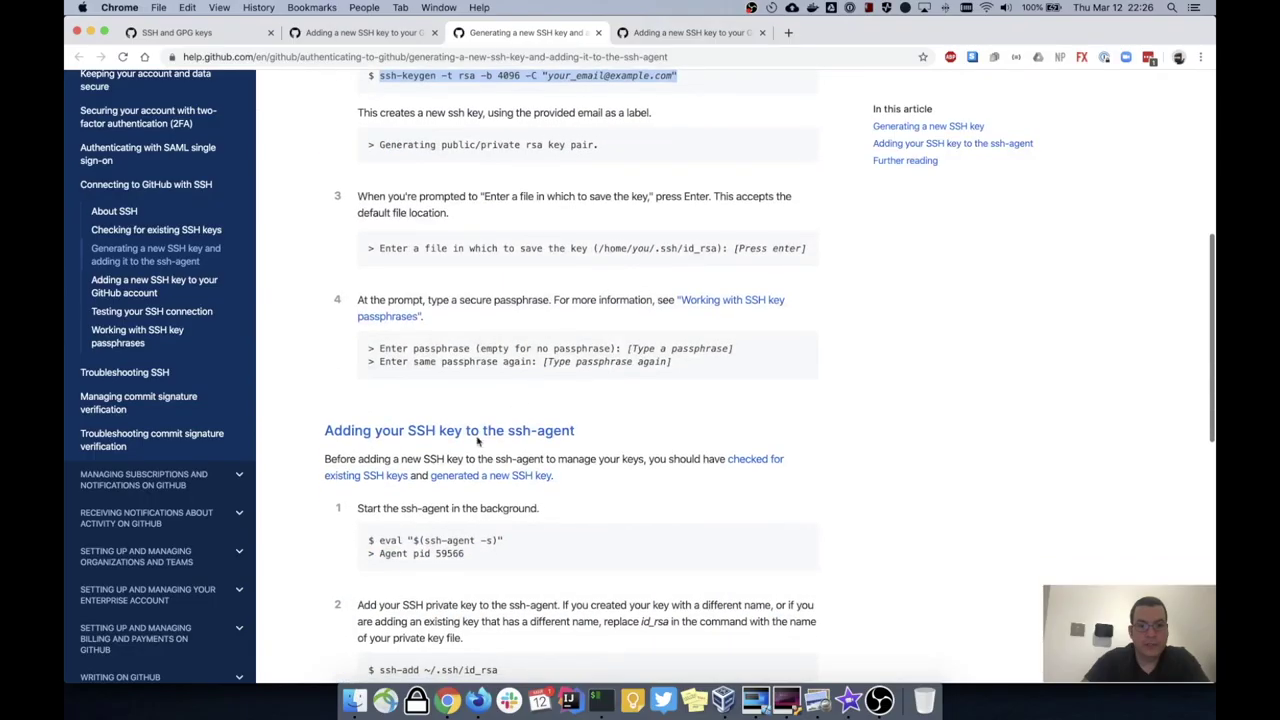
drag(381, 540, 524, 540)
key(super+c)
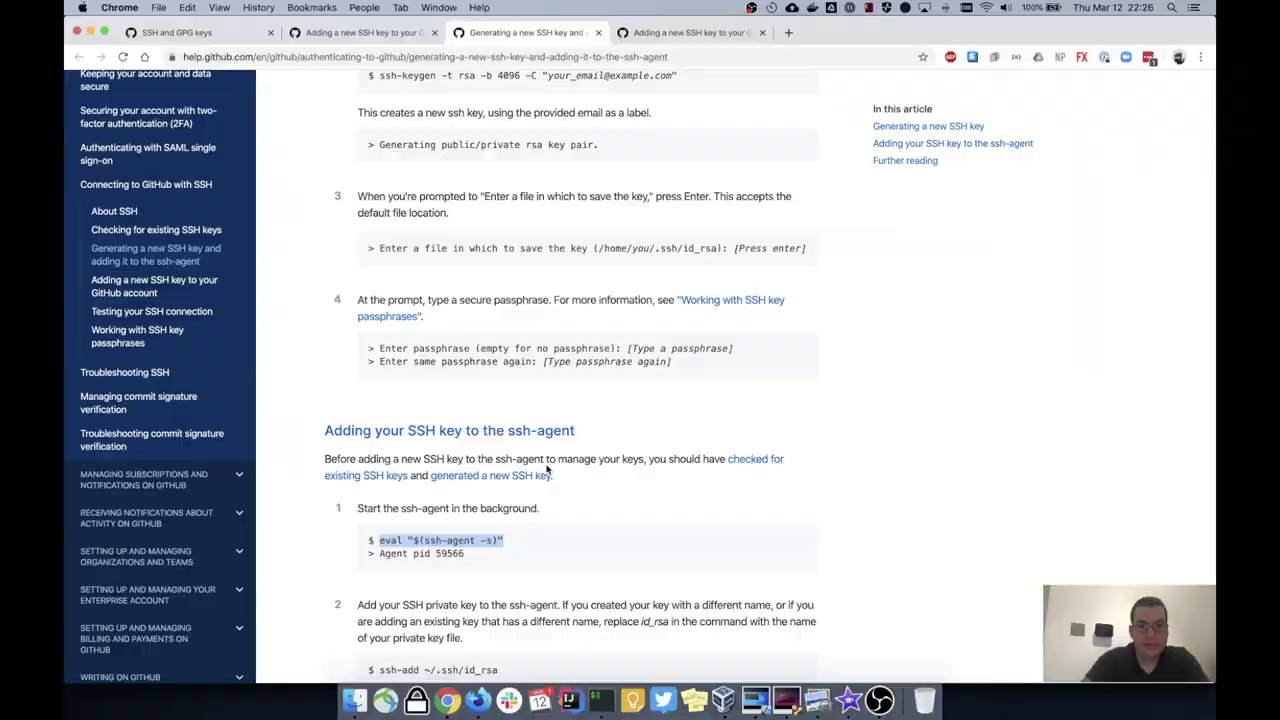
key(super+Tab)
right_click(549, 357)
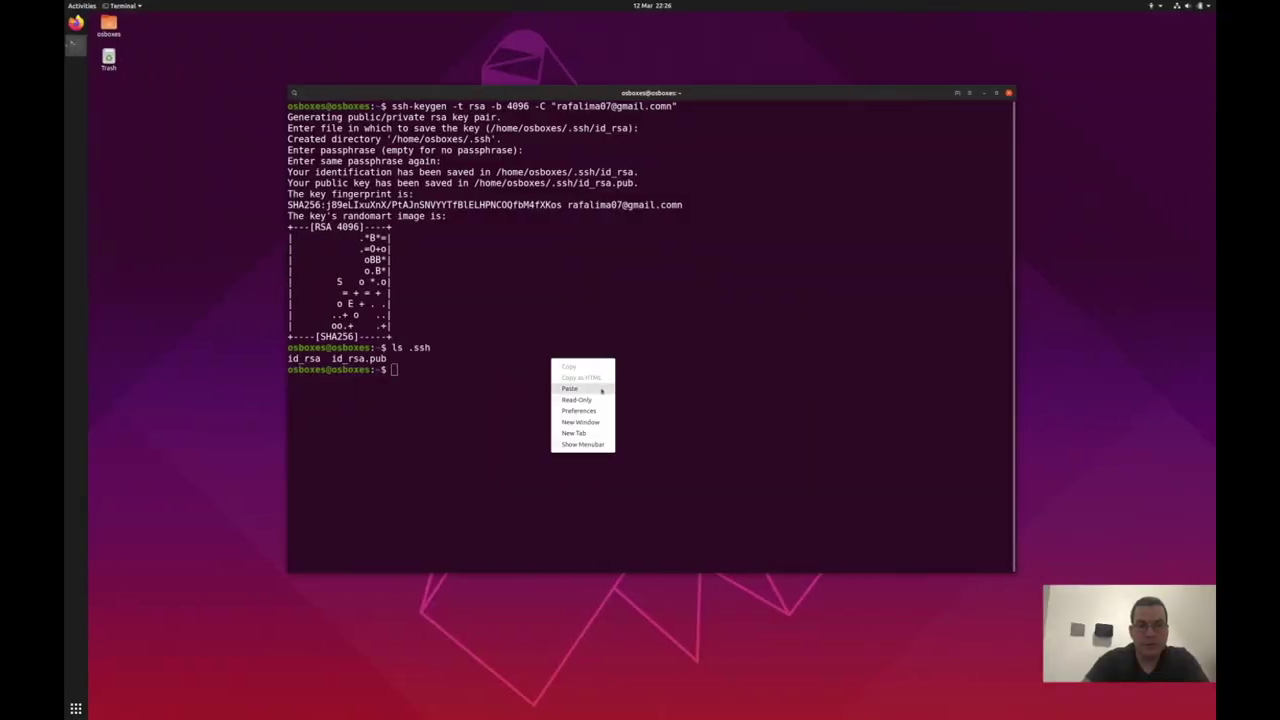
click(590, 386)
key(Return)
Step: Copy the ssh-add ~/.ssh/id_rsa command from the docs for the VM terminal
key(super+Tab)
scroll(381, 449, down, 5)
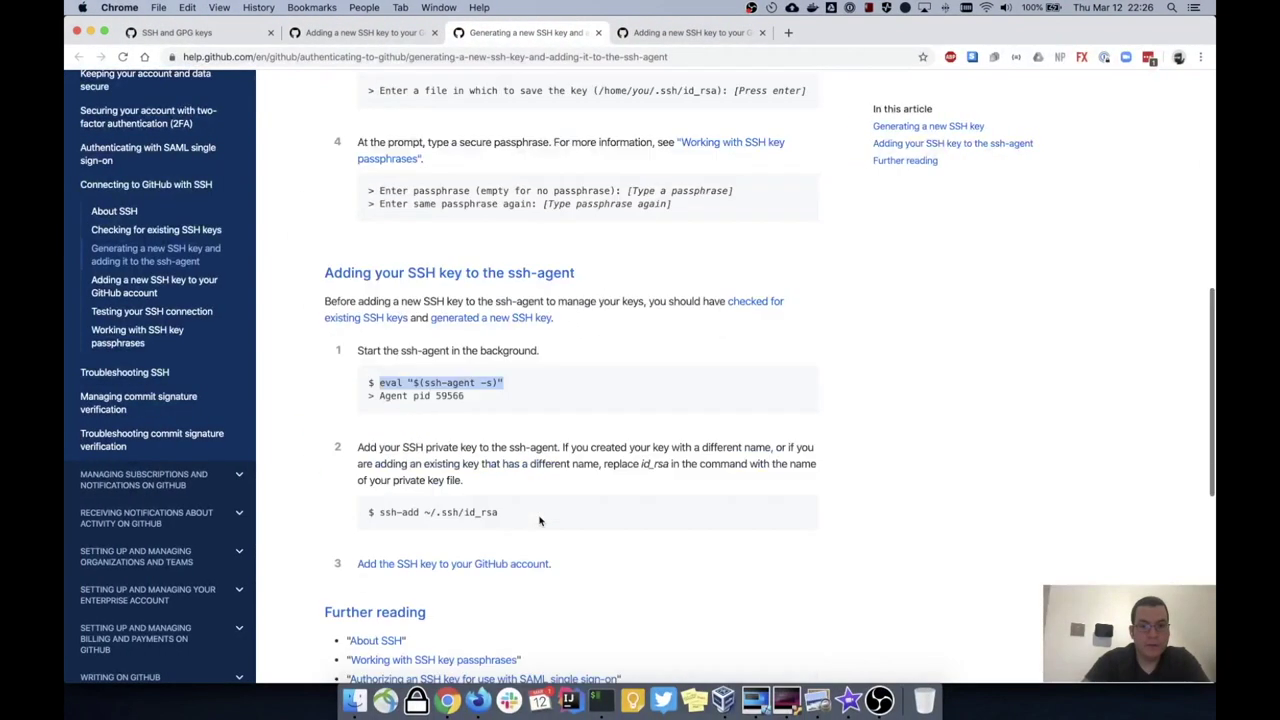
drag(381, 449, 484, 449)
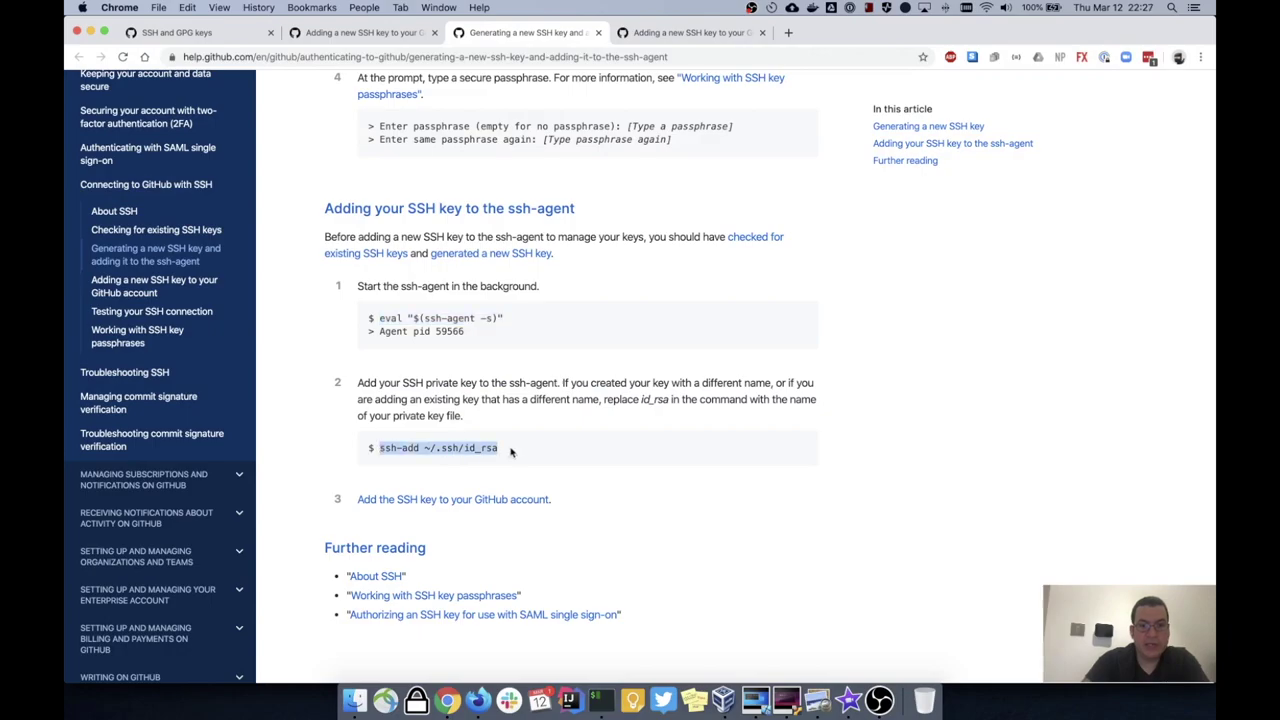
drag(484, 449, 498, 449)
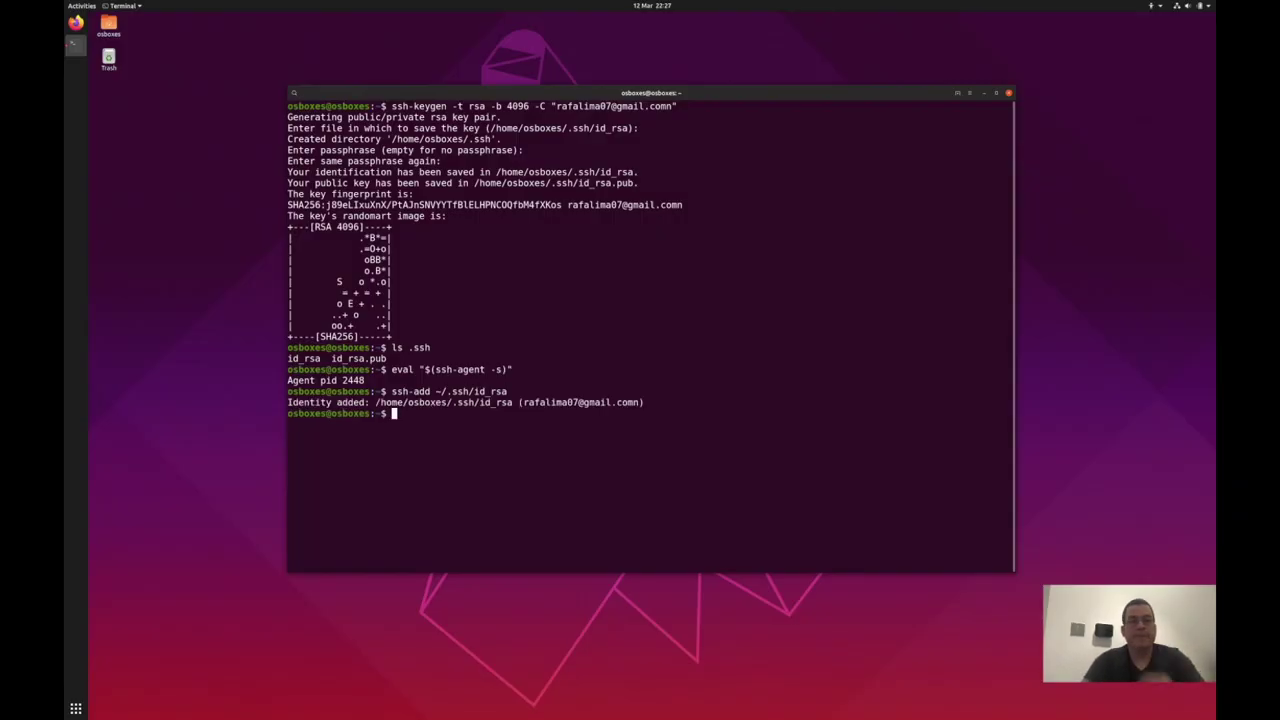
key(super+Tab)
Step: Review the 'Adding an SSH key' article, then return to the Ubuntu VM terminal
click(369, 35)
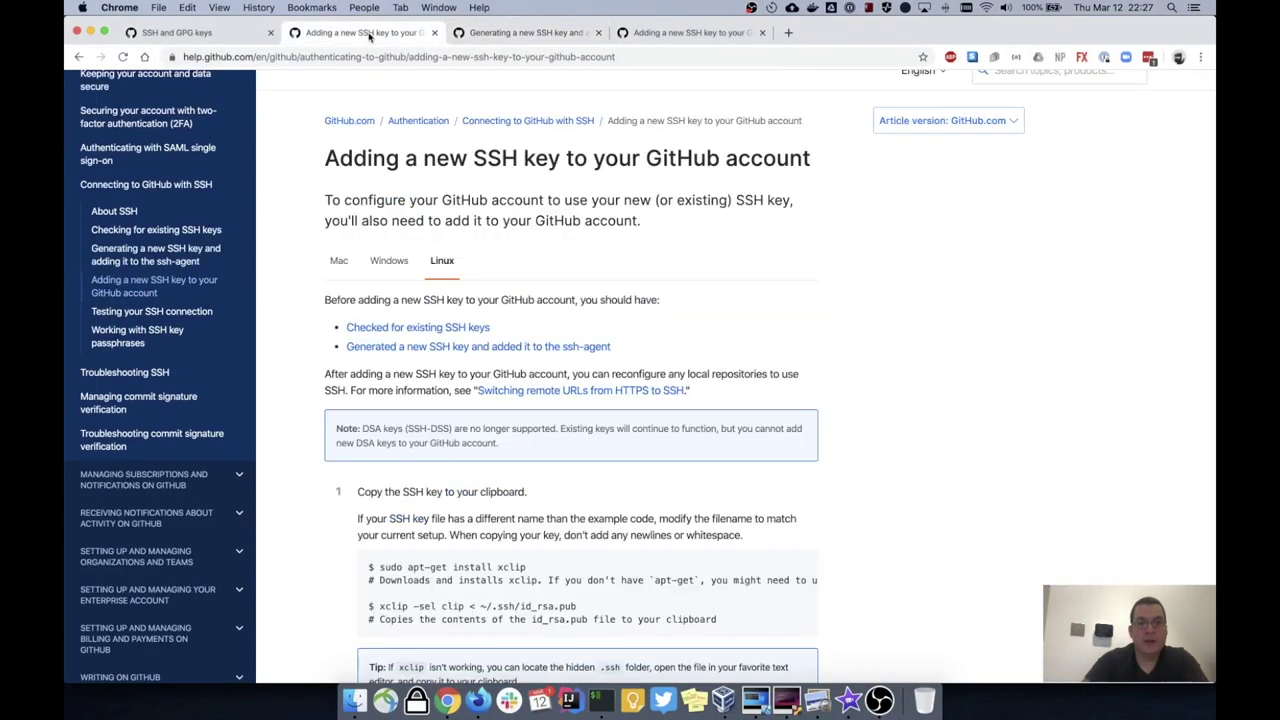
scroll(517, 535, down, 3)
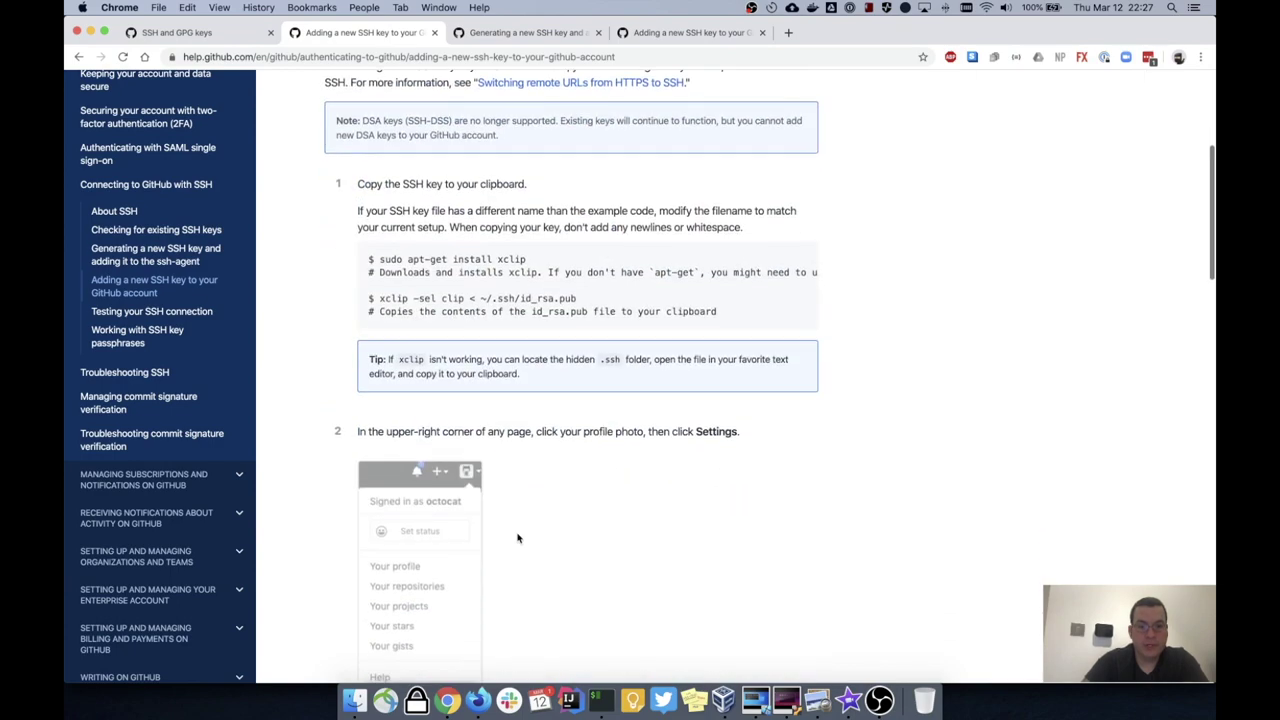
scroll(517, 370, down, 4)
scroll(517, 371, up, 3)
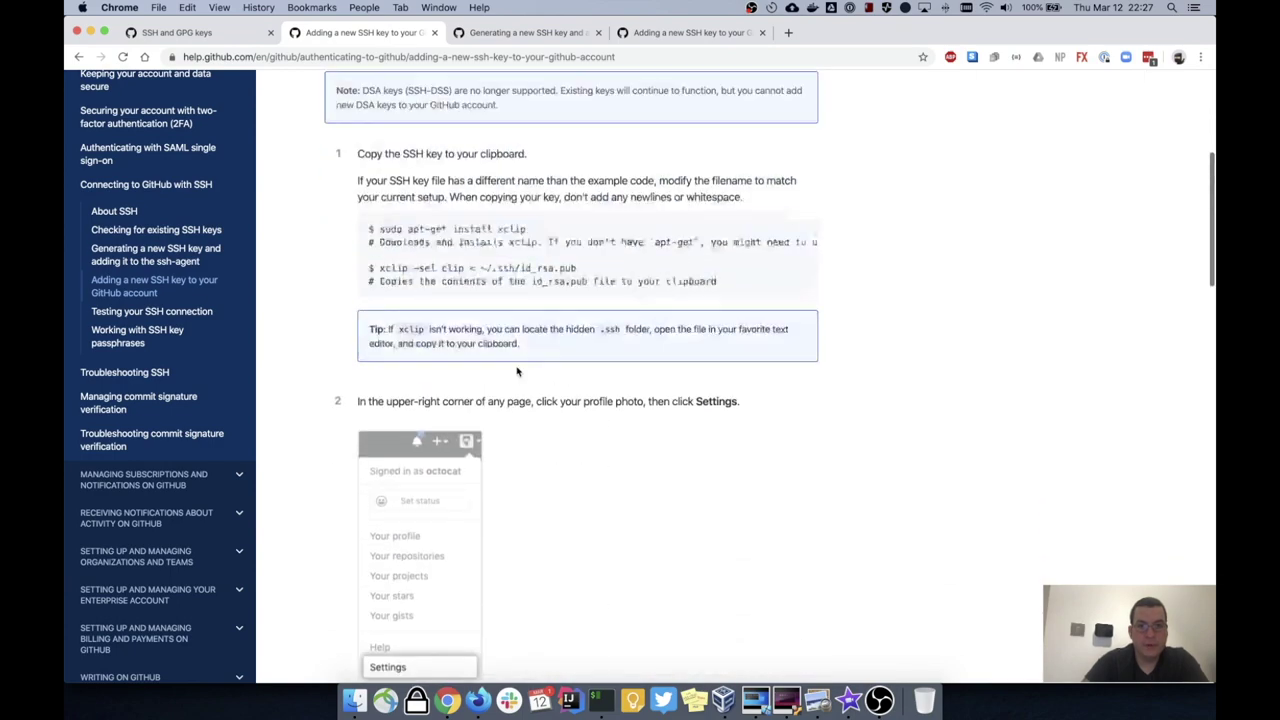
key(super+Tab)
Step: Print /home/osboxes/.ssh/id_rsa.pub with cat and select the key output for copying
text(cat )
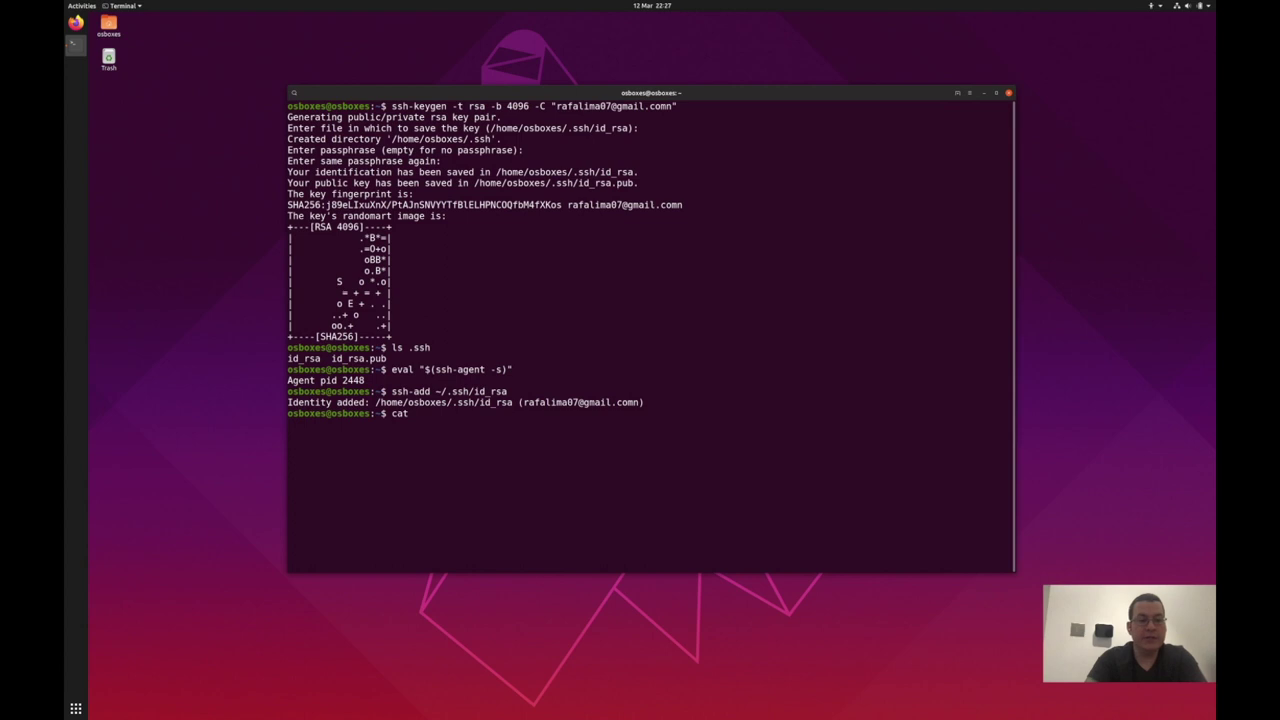
text($HOME)
text(.)
text(/.s)
key(Tab)
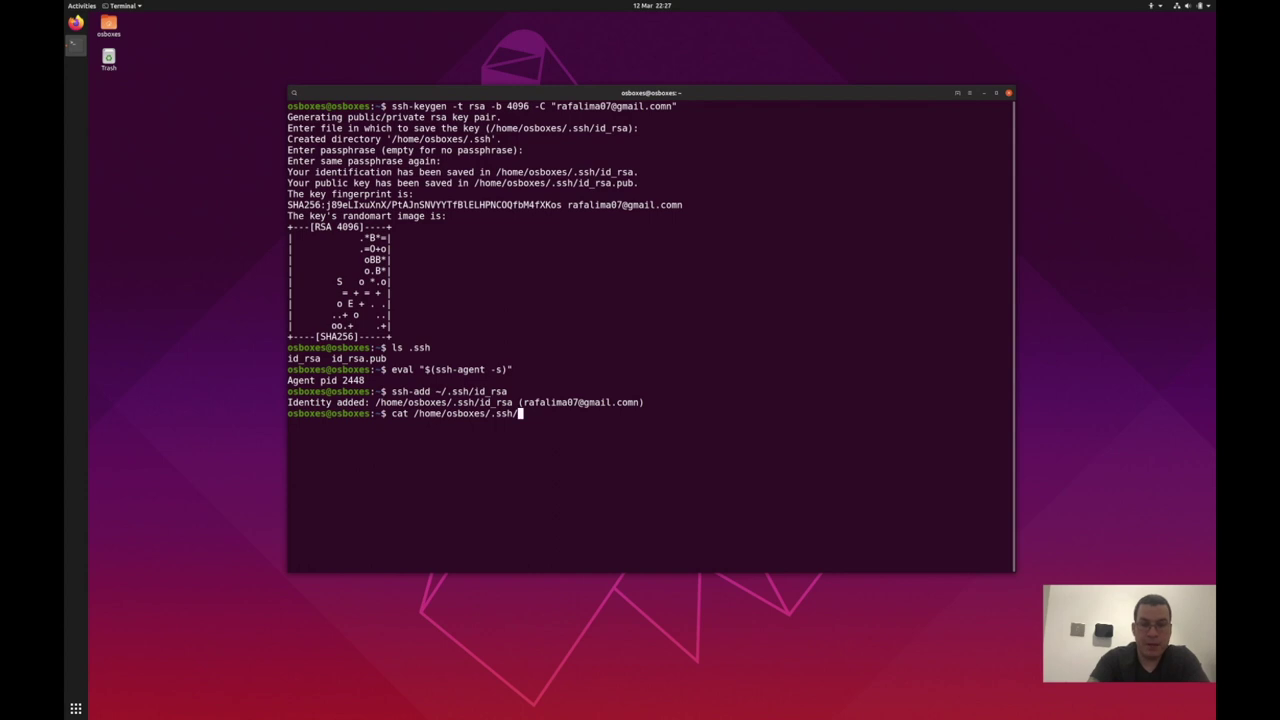
text(is)
key(BackSpace)
text(d.rs)
key(BackSpace)
key(BackSpace)
text(_rsa.)
key(Tab)
key(Return)
drag(288, 424, 1009, 434)
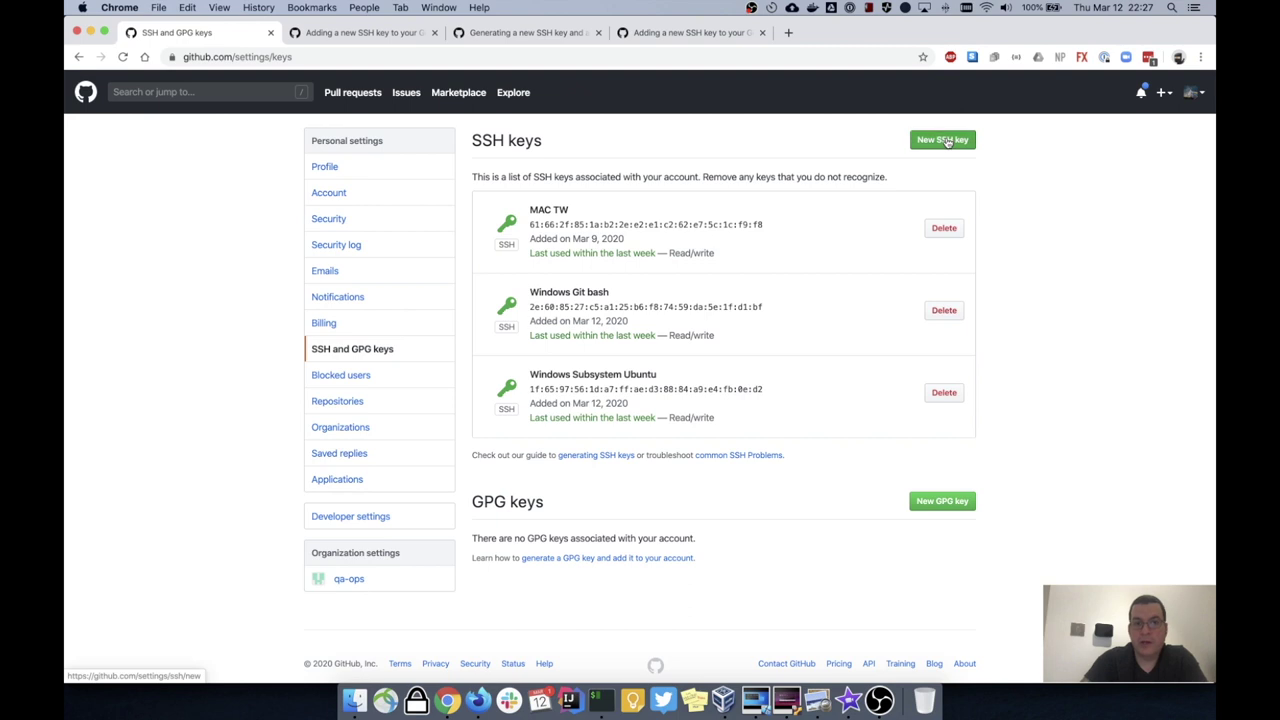
click(940, 139)
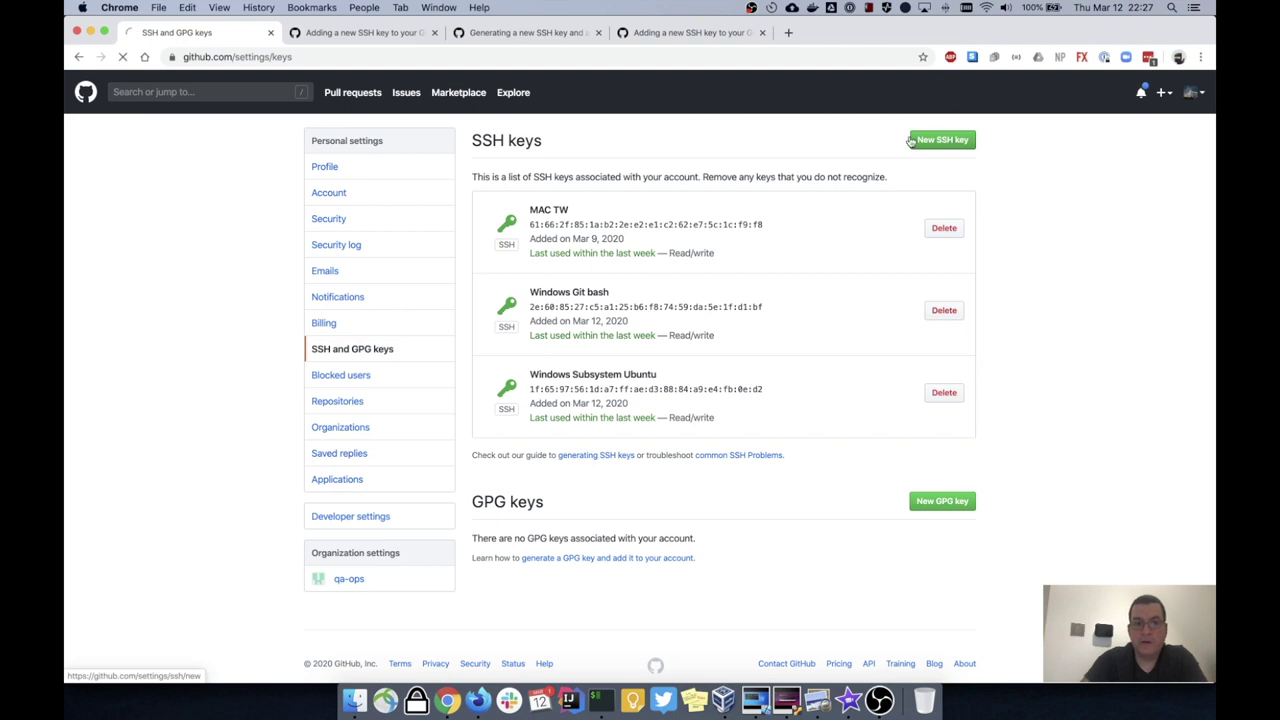
Step: Add a new SSH key titled 'Ubuntu' with the pasted public key
click(534, 199)
text(U)
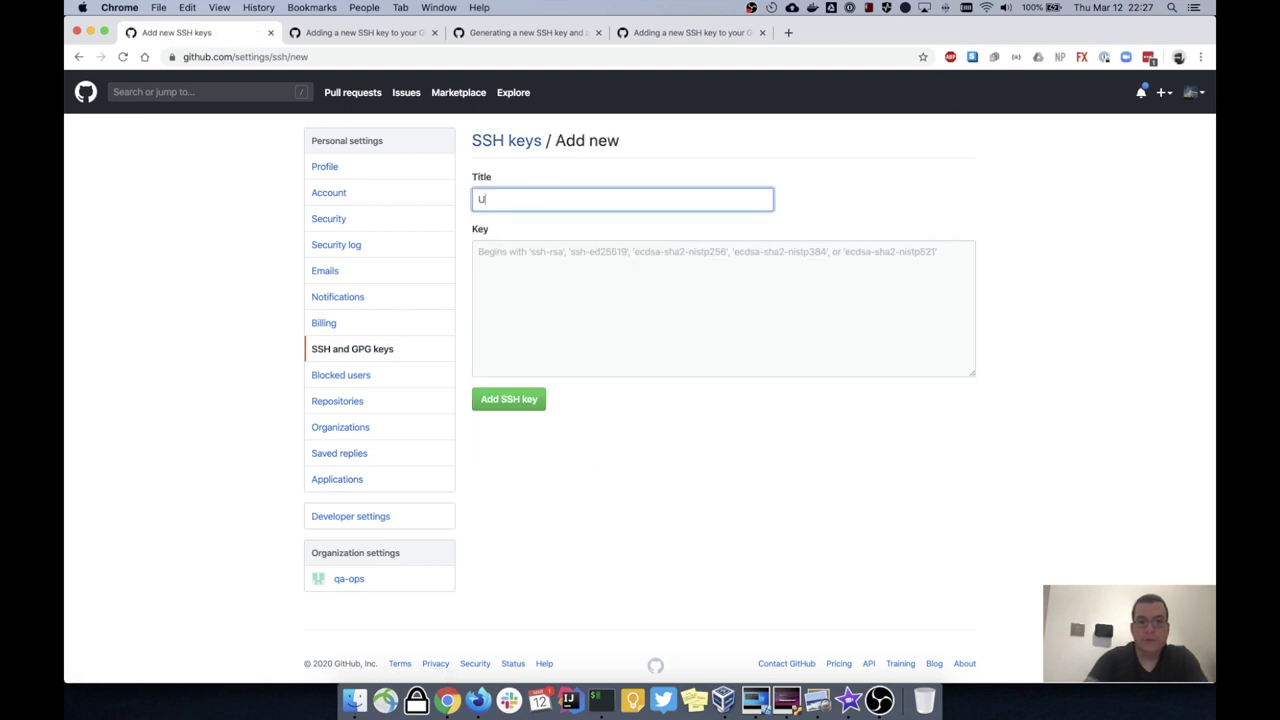
text(buntu)
click(537, 279)
key(super+v)
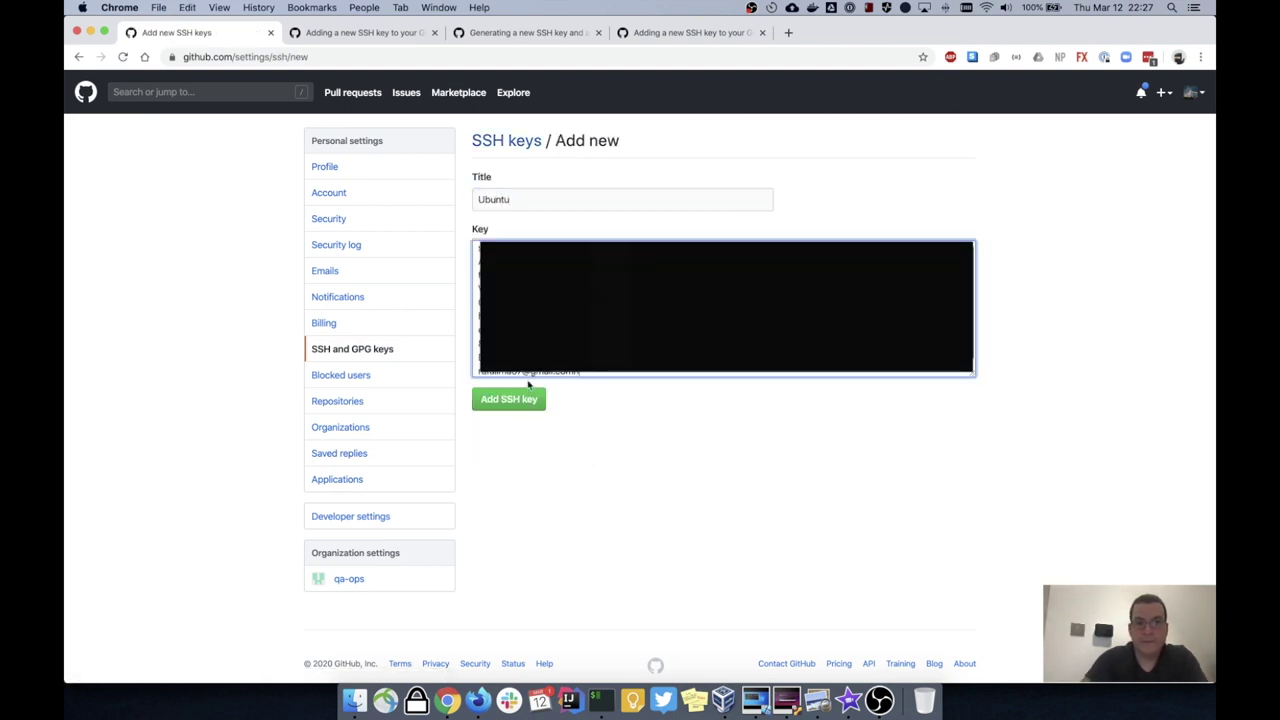
click(521, 399)
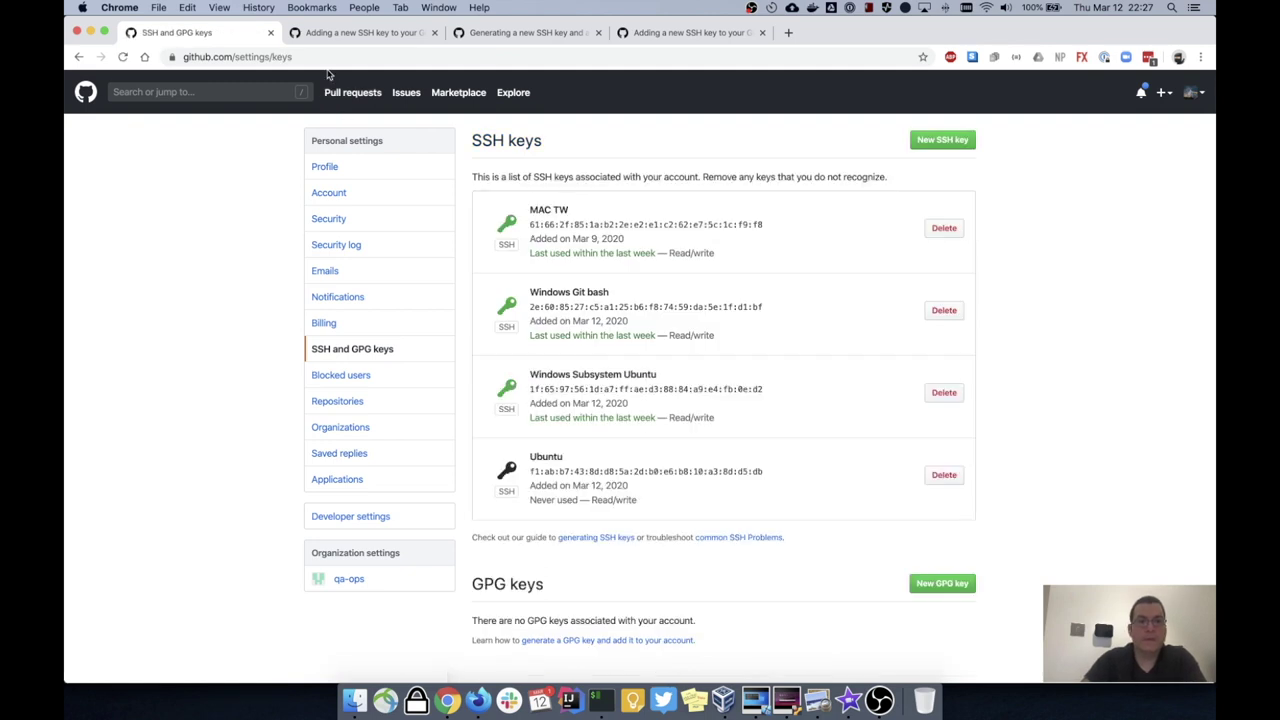
Step: Edit the address bar to github.com/qa-ops and open the organization page
drag(238, 57, 394, 50)
text(s)
key(BackSpace)
text(qa)
key(Return)
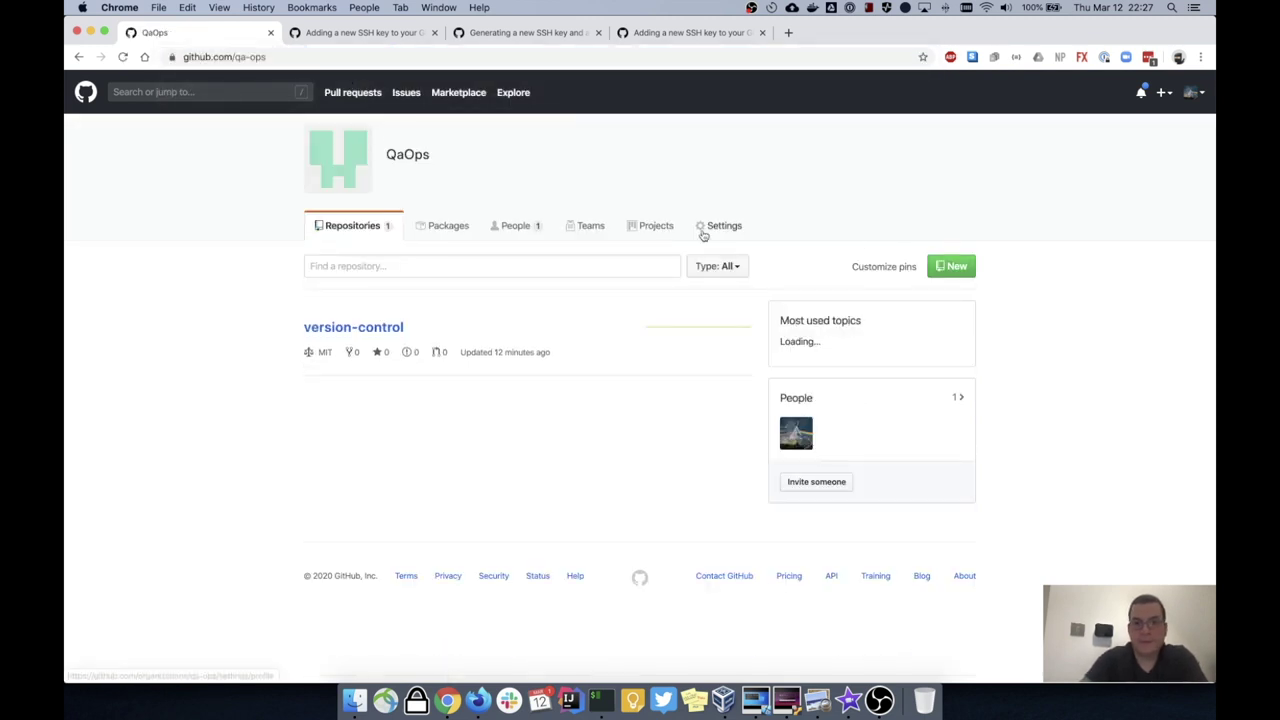
Step: Clone qa-ops/version-control in the VM with git clone using its SSH URL, trusting GitHub's host key
click(395, 327)
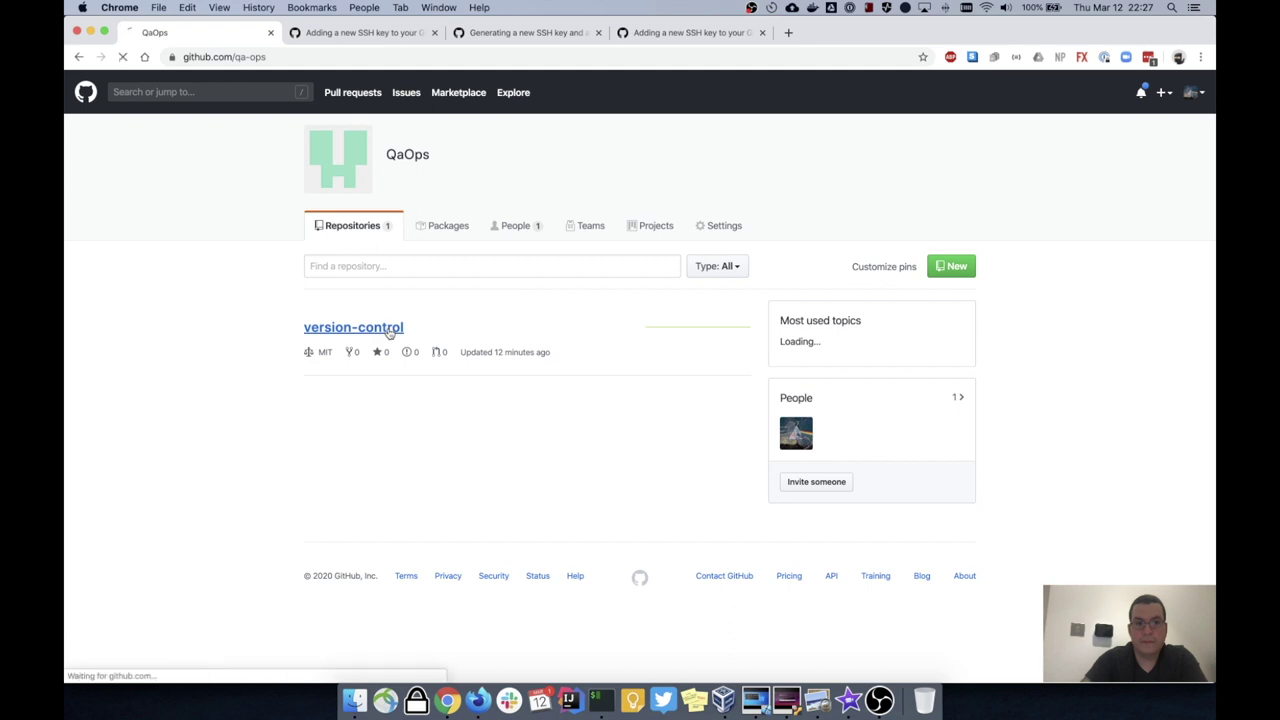
click(962, 305)
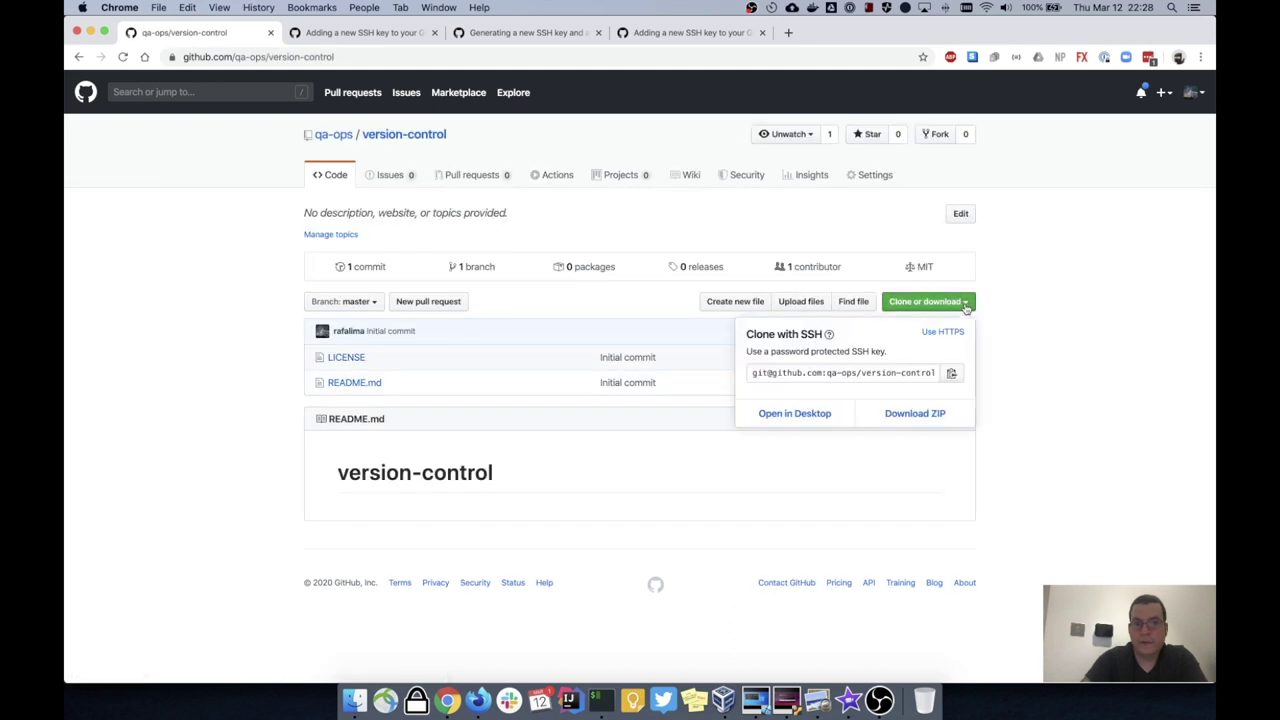
text(git clone)
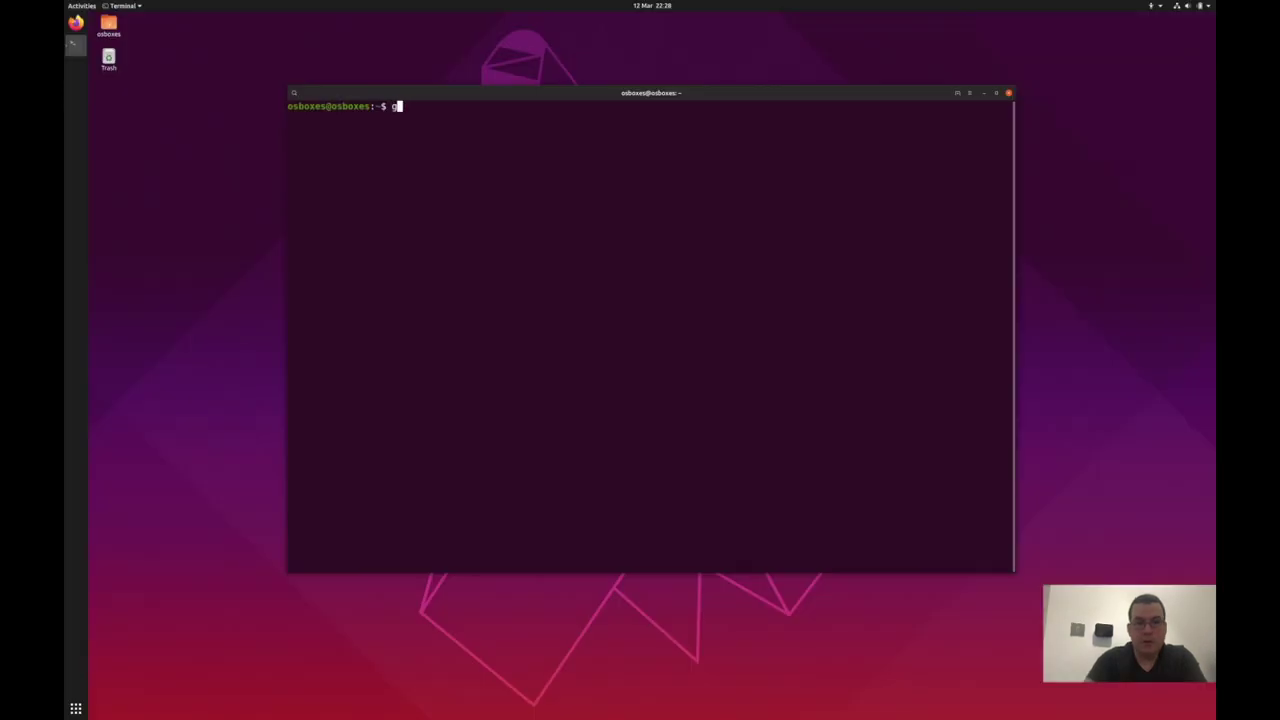
right_click(468, 212)
click(506, 247)
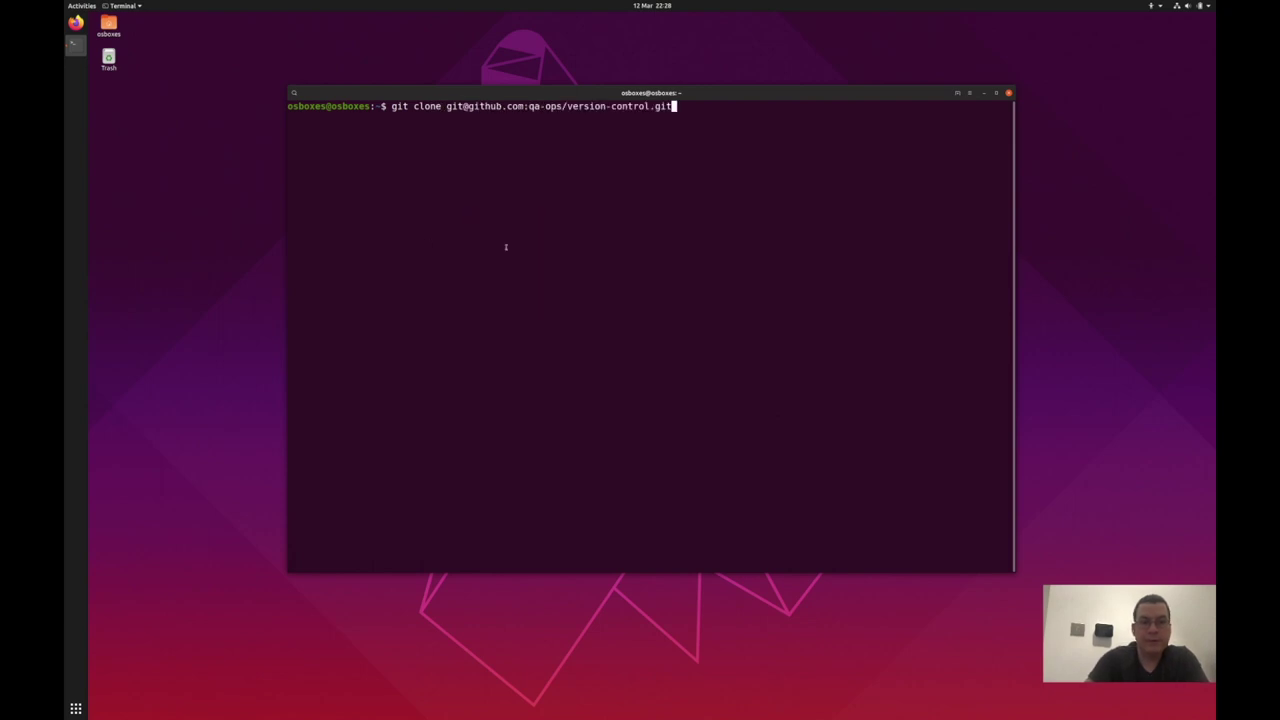
key(Return)
text(yes)
key(Return)
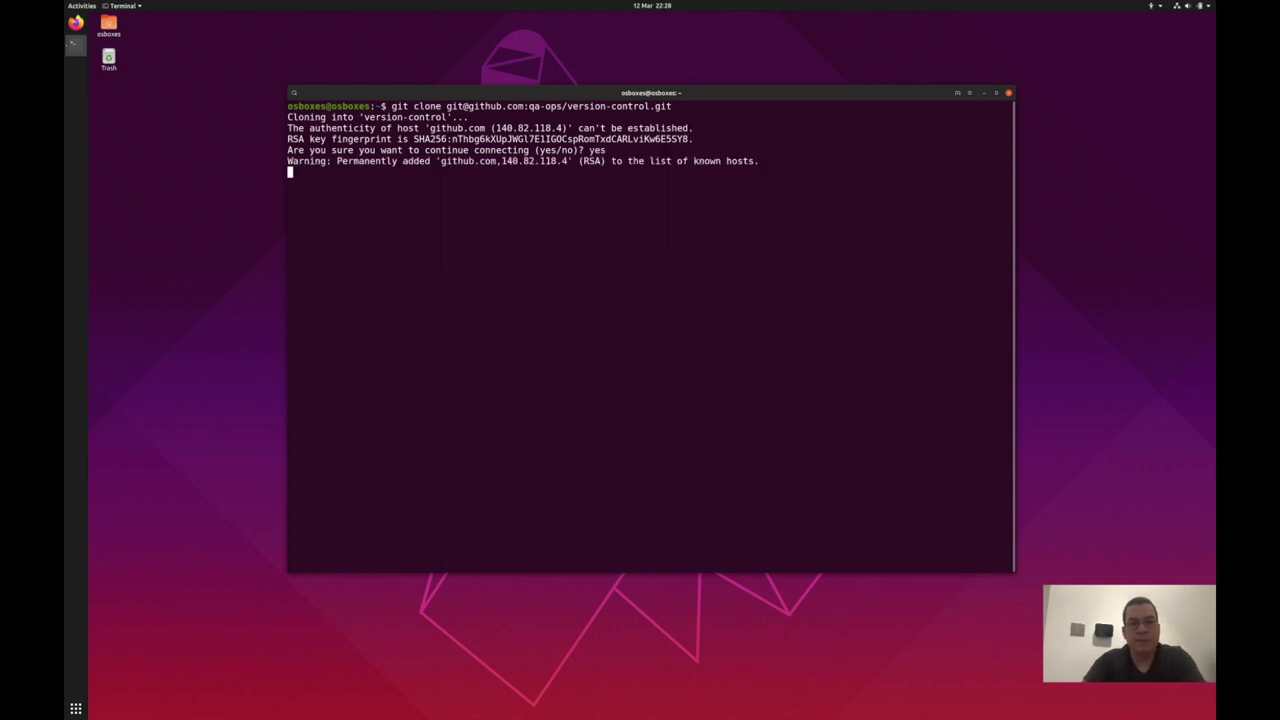
Step: Enter the version-control folder and list its LICENSE and README.md with ls -l
text(cd version-control/)
key(Return)
text(ls -l)
key(Return)
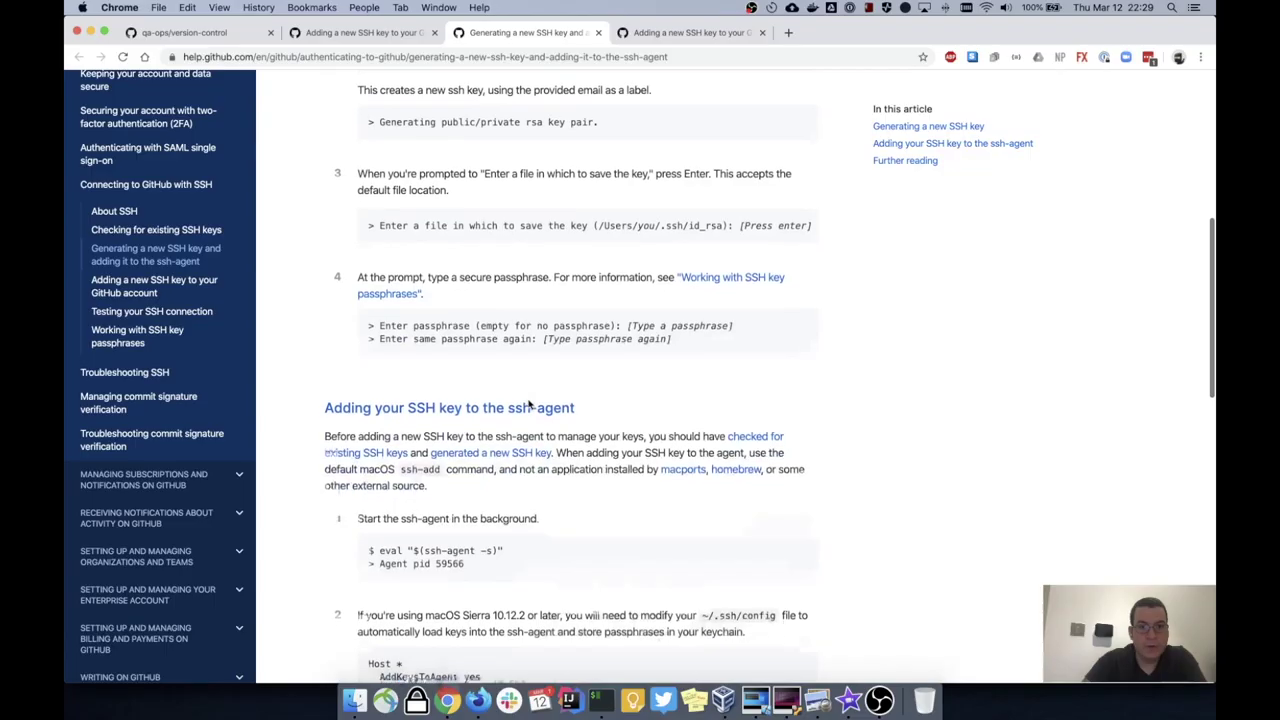
Step: Read through GitHub Docs' macOS ssh-agent steps, highlighting the ~/.ssh/config settings block
scroll(530, 405, down, 1)
scroll(530, 405, up, 5)
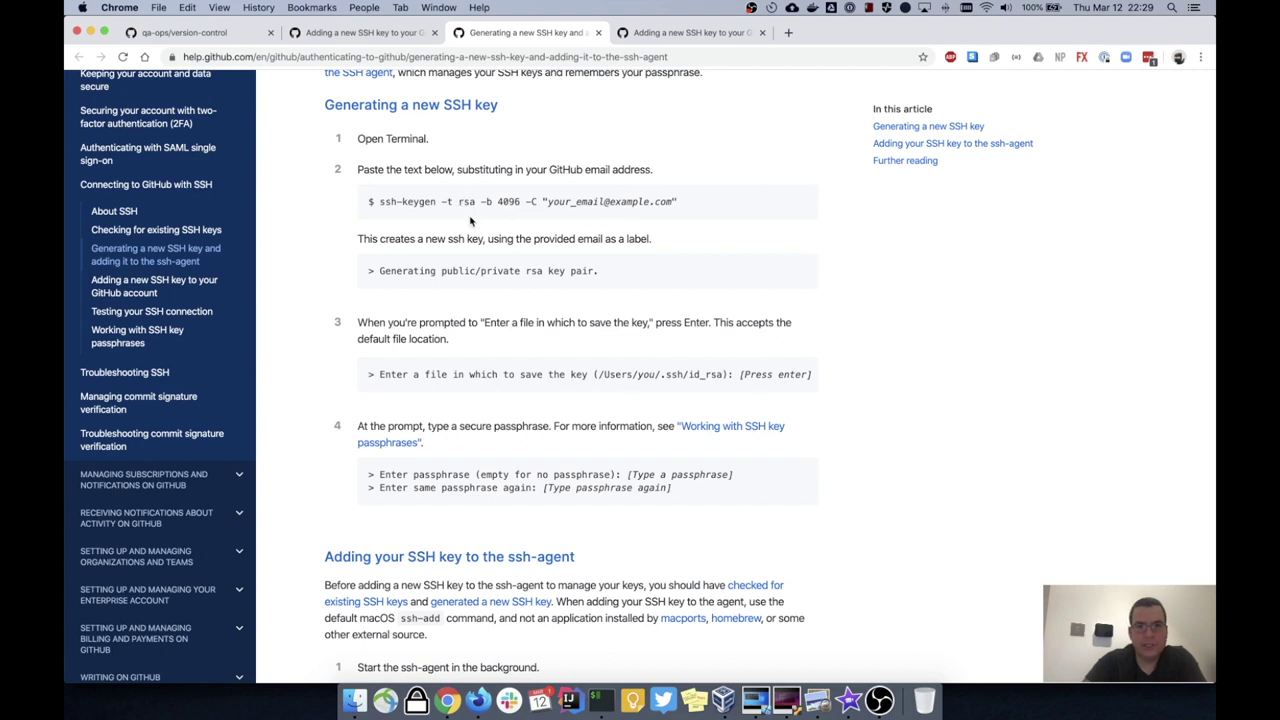
scroll(487, 312, down, 4)
scroll(487, 312, down, 4)
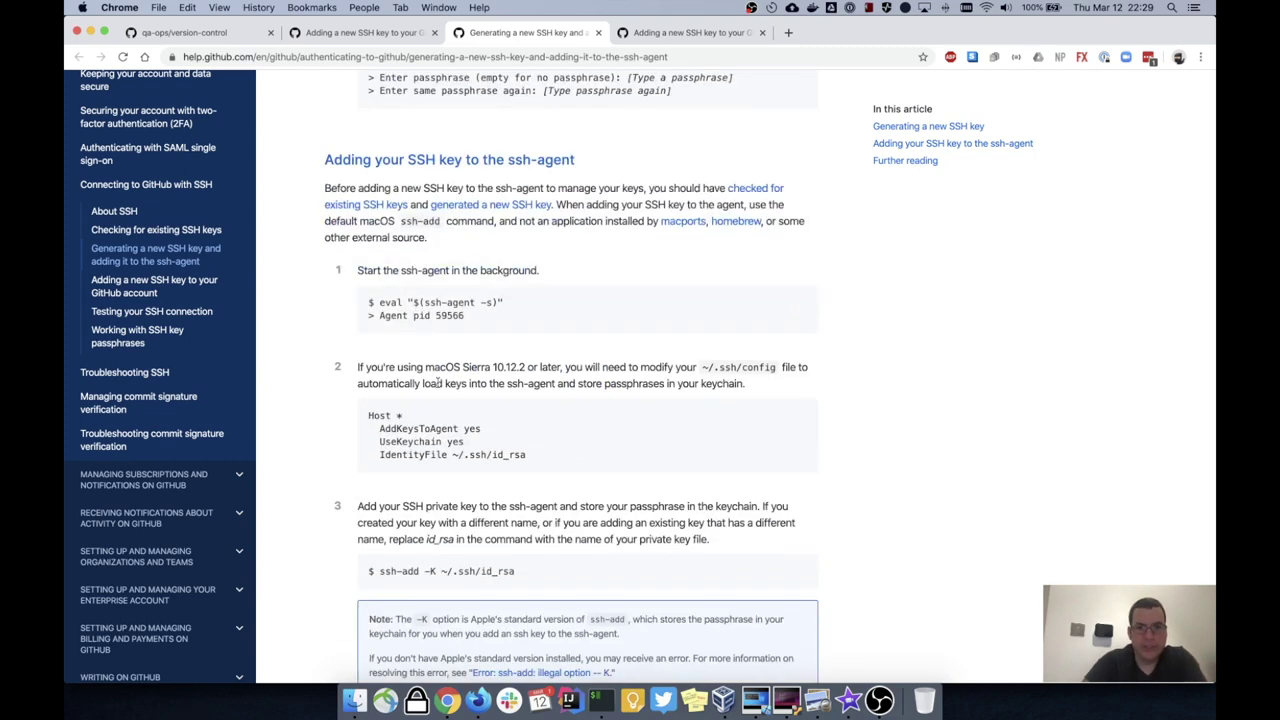
scroll(438, 383, down, 2)
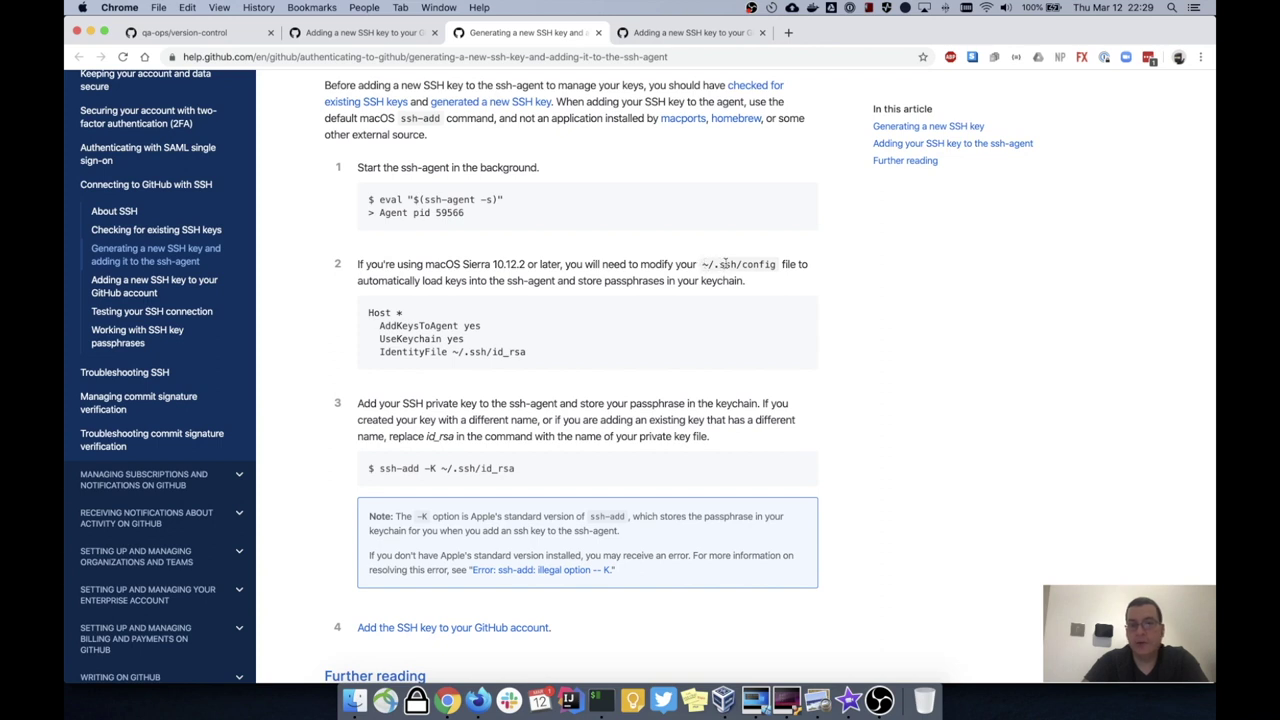
drag(706, 264, 360, 264)
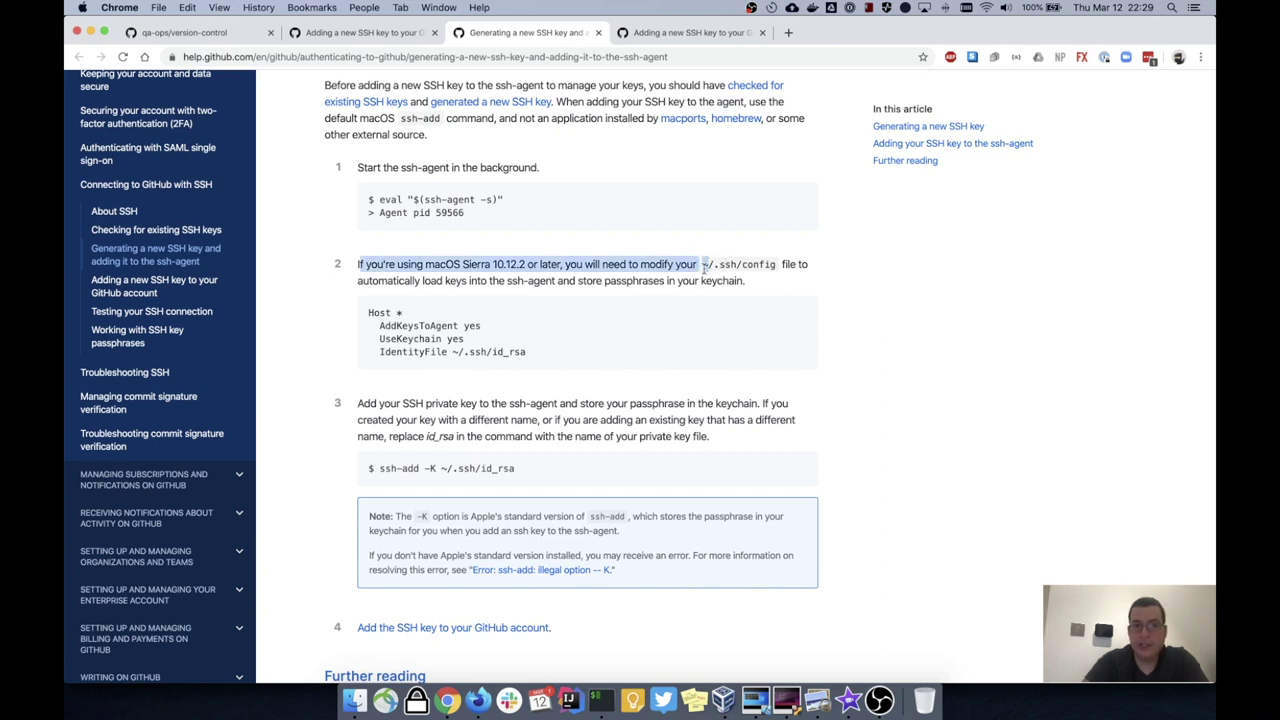
click(706, 266)
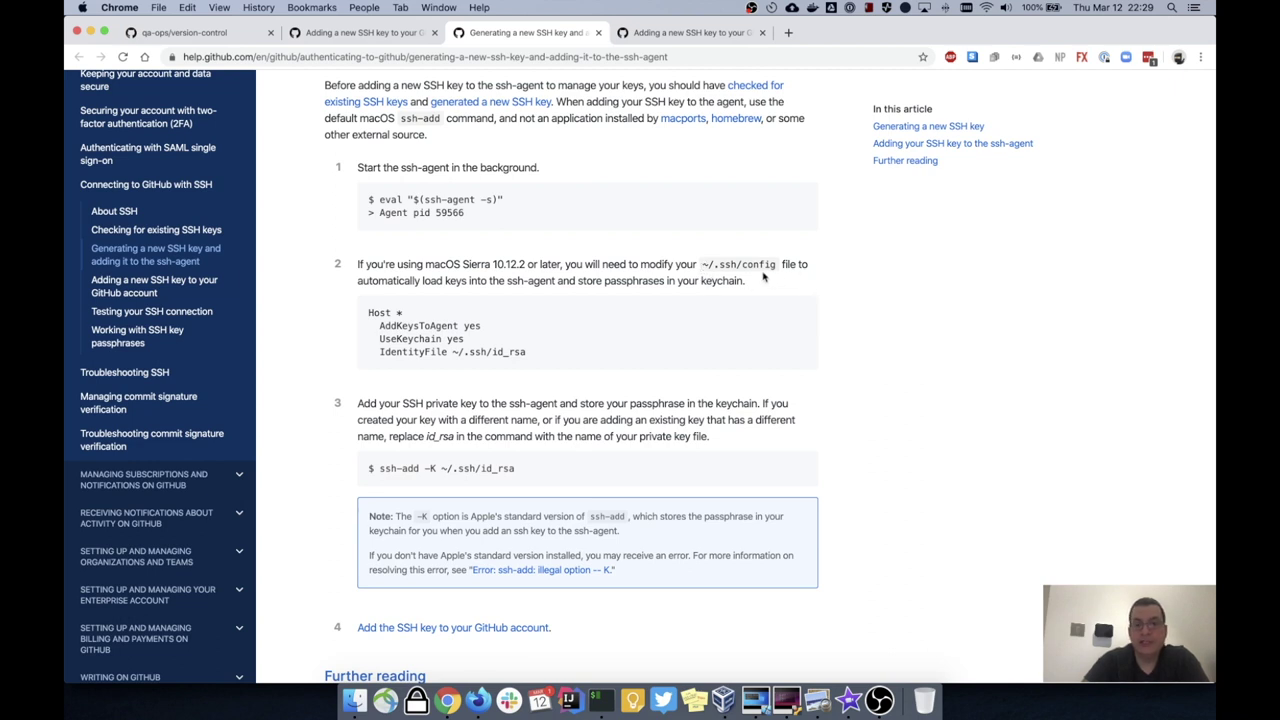
drag(368, 312, 536, 355)
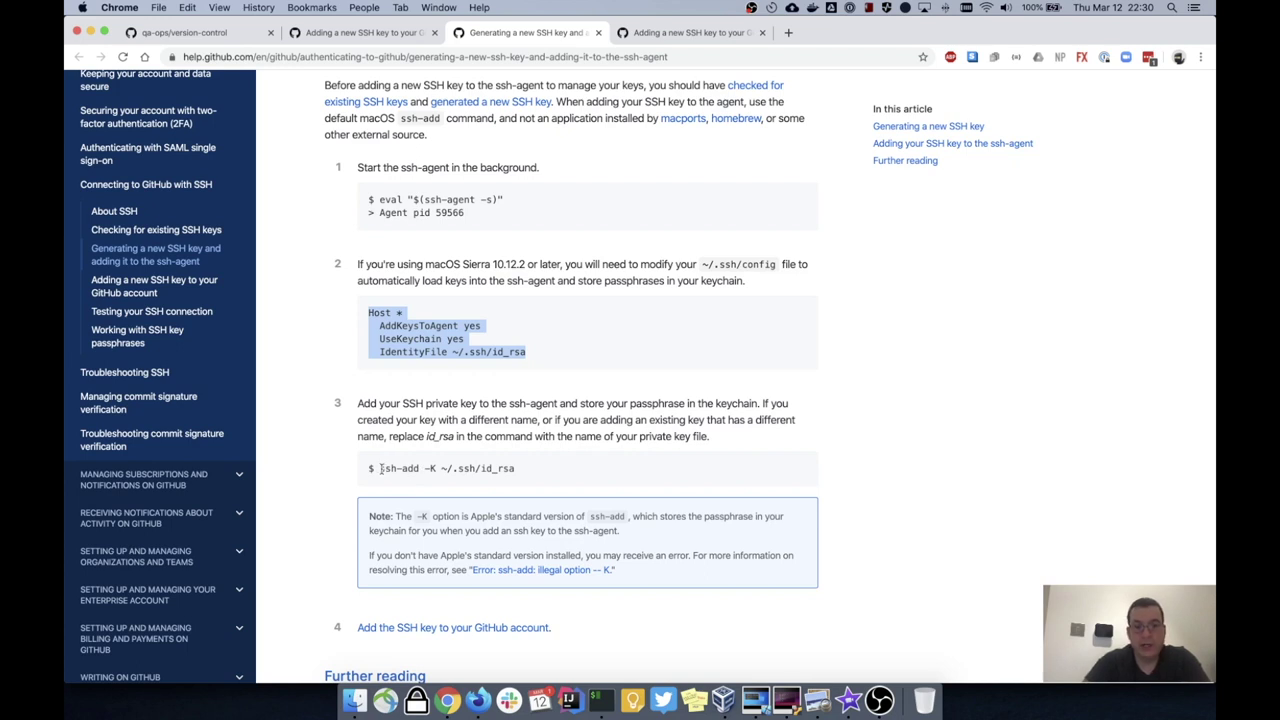
scroll(381, 468, down, 1)
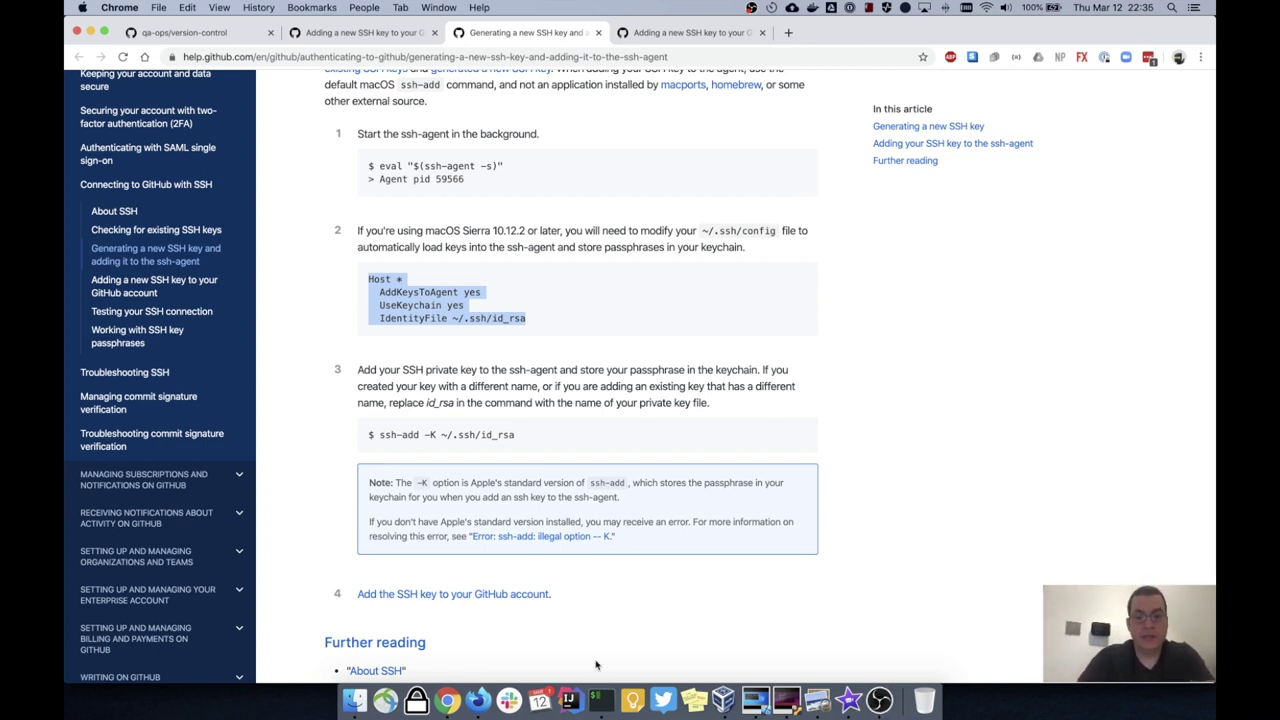
Step: Launch iTerm from the Dock and run pwd to confirm the home directory
click(601, 690)
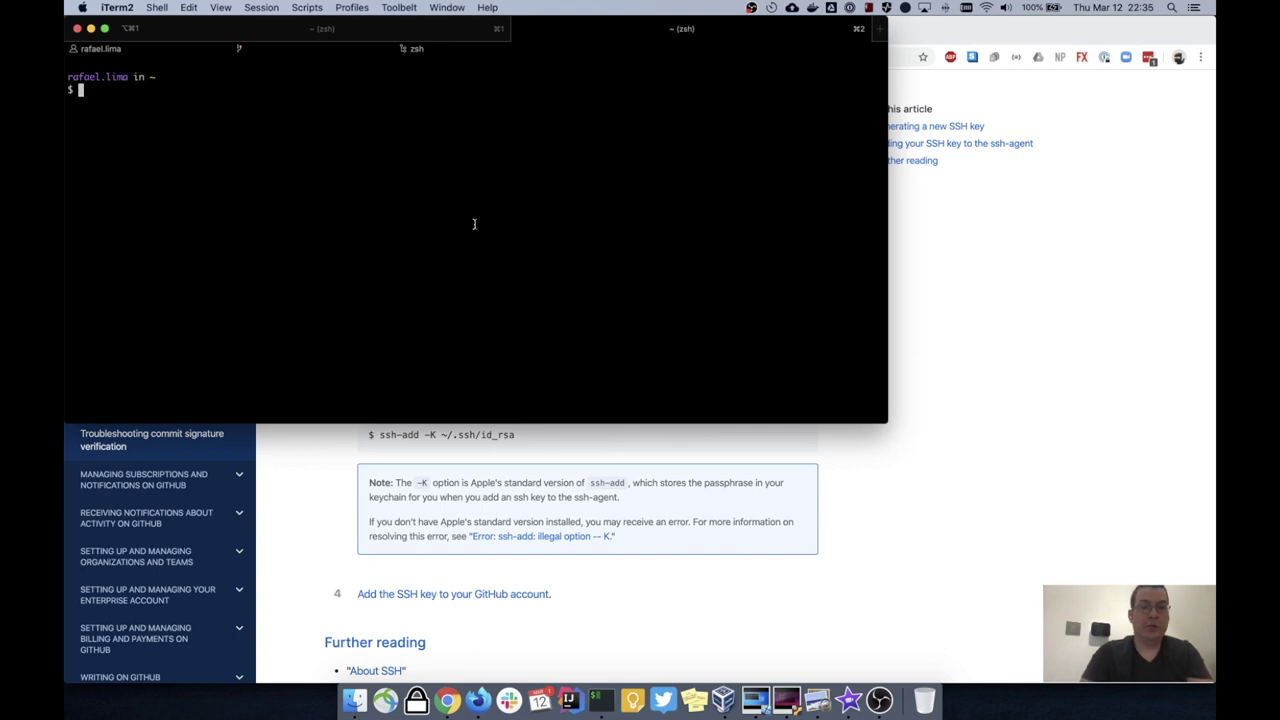
text(pwd)
key(Return)
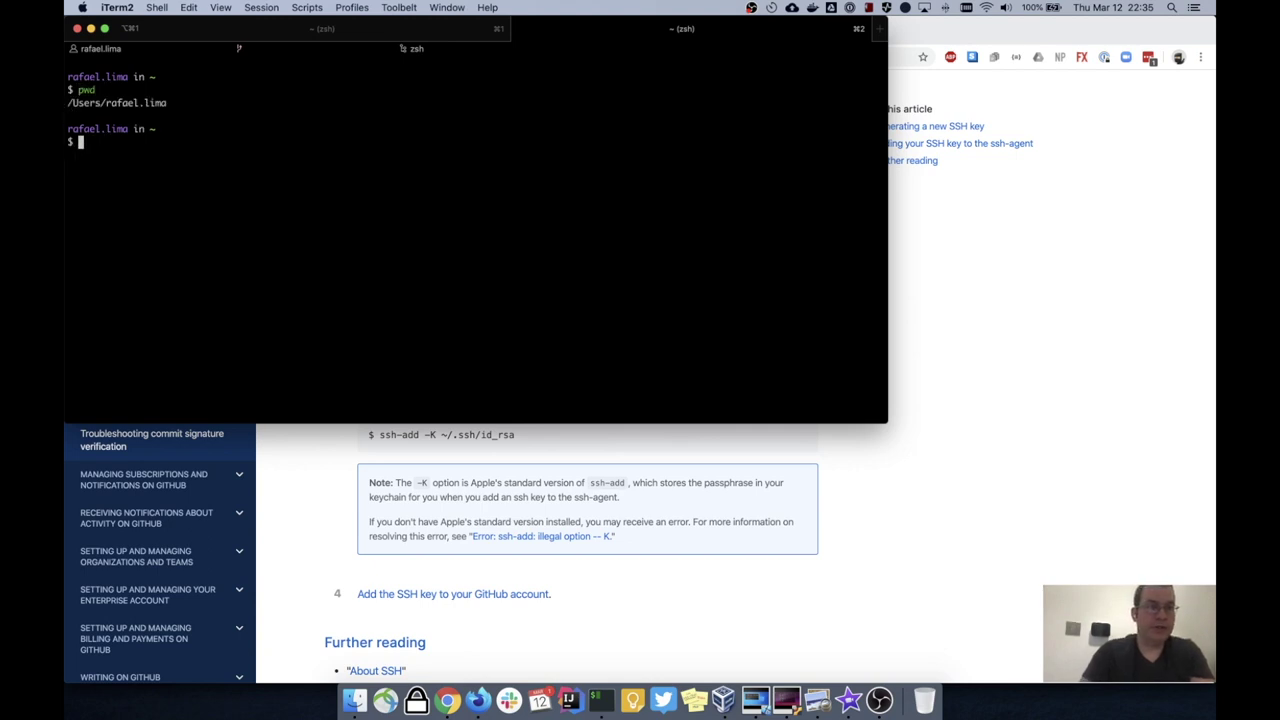